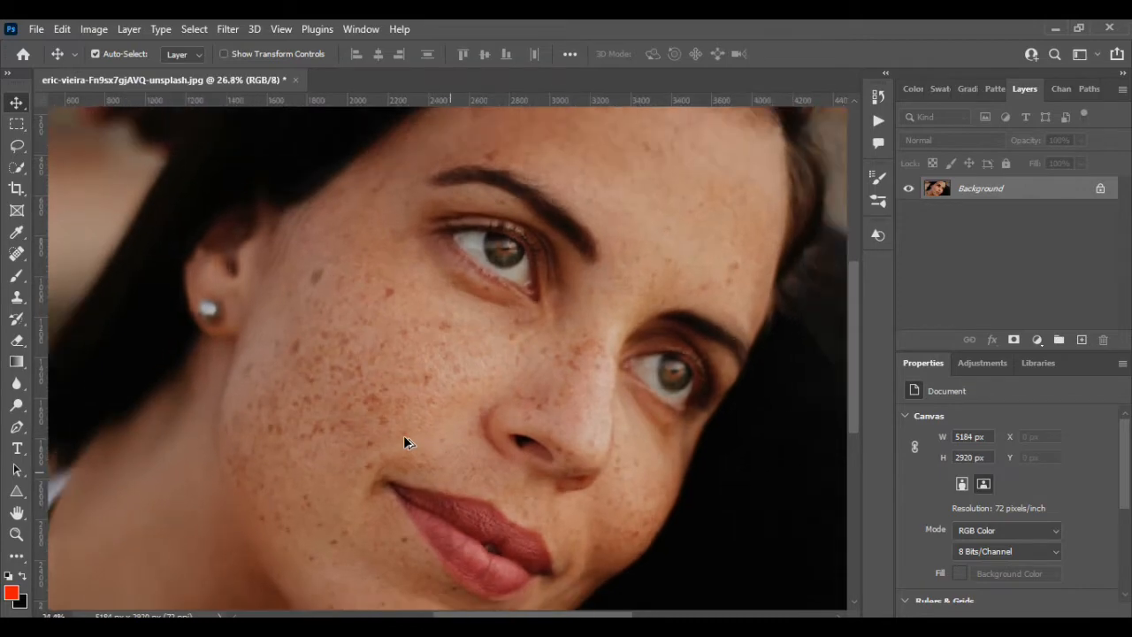
Examine the freckles and skin texture on the woman's cheek, nose and chin.
scroll(403, 442, "up", 2)
scroll(404, 438, "up", 5)
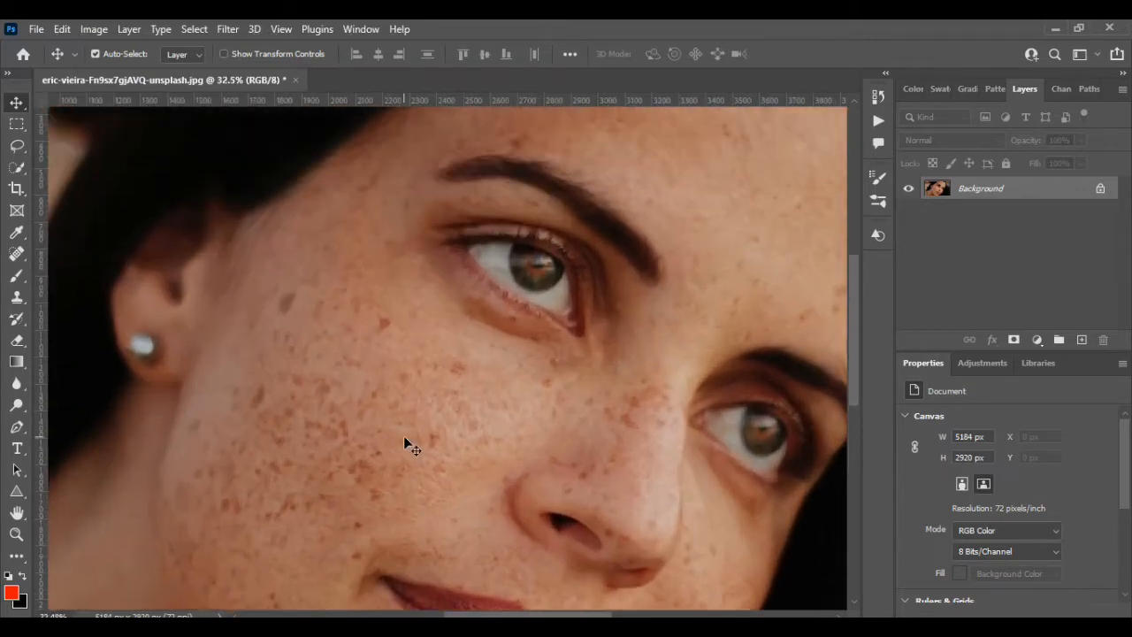
scroll(404, 438, "down", 4)
scroll(405, 443, "down", 3)
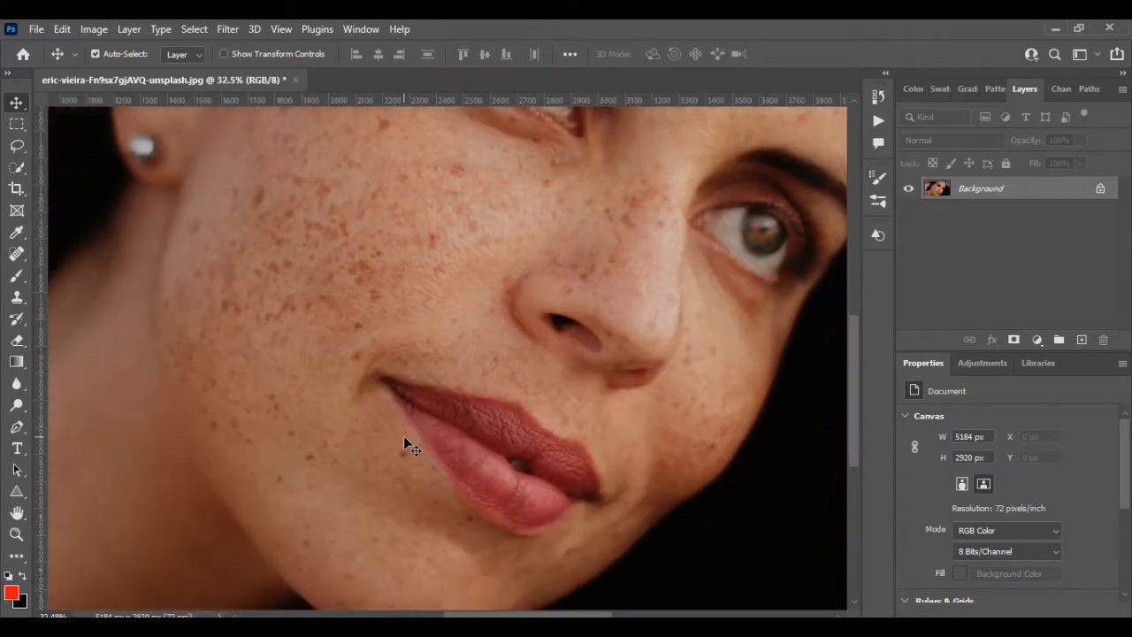
scroll(405, 442, "up", 1)
scroll(404, 441, "up", 2)
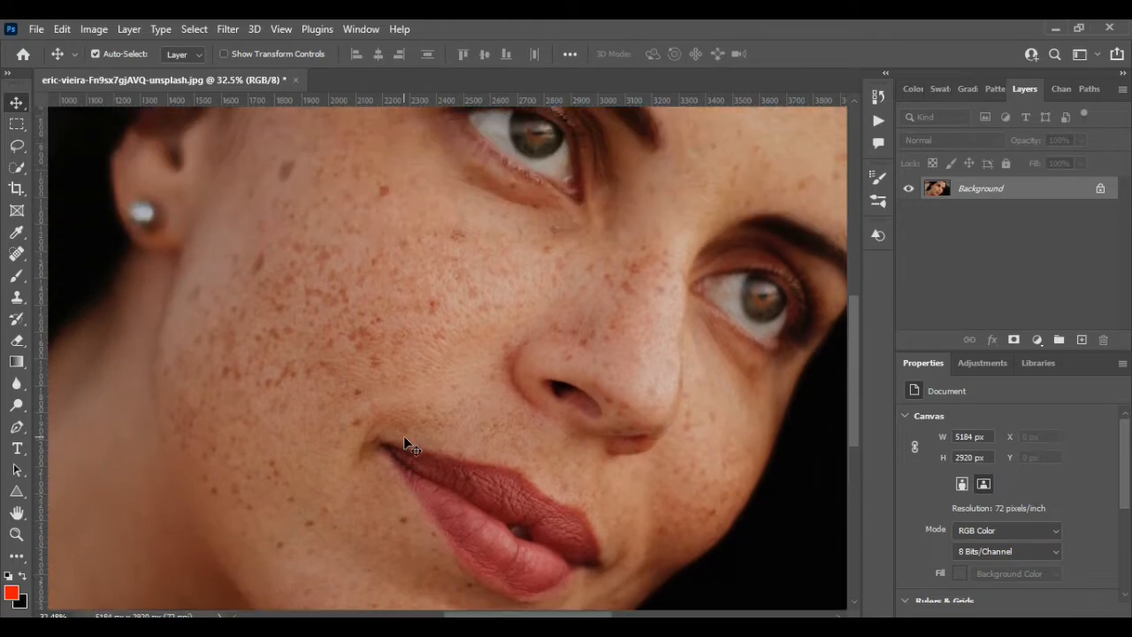
scroll(404, 441, "down", 1)
scroll(405, 442, "down", 1)
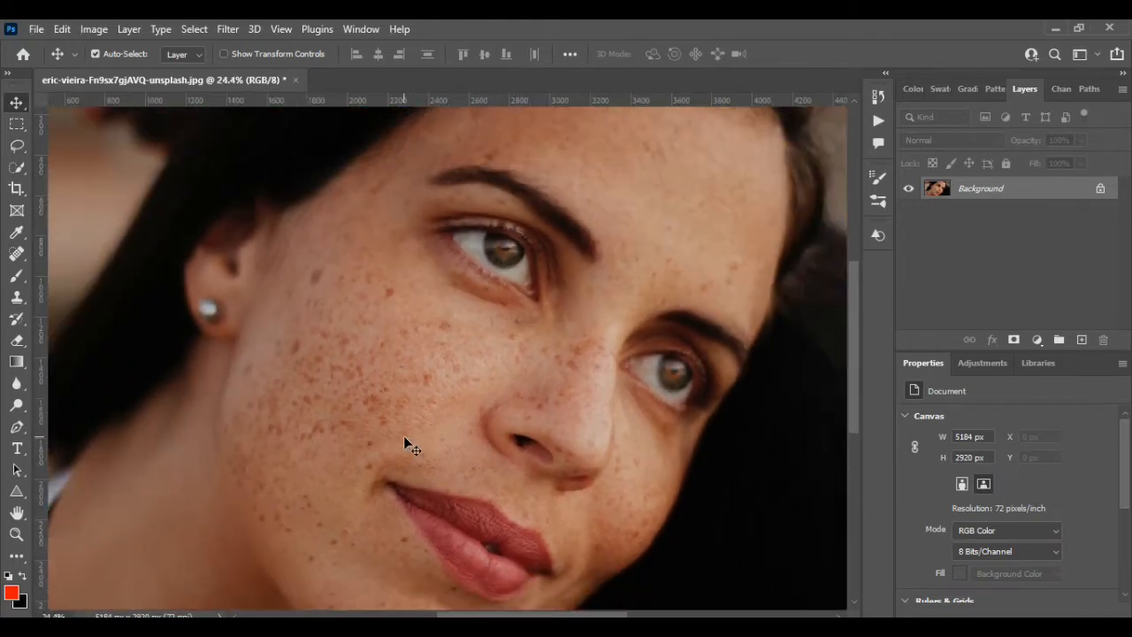
scroll(404, 443, "down", 1)
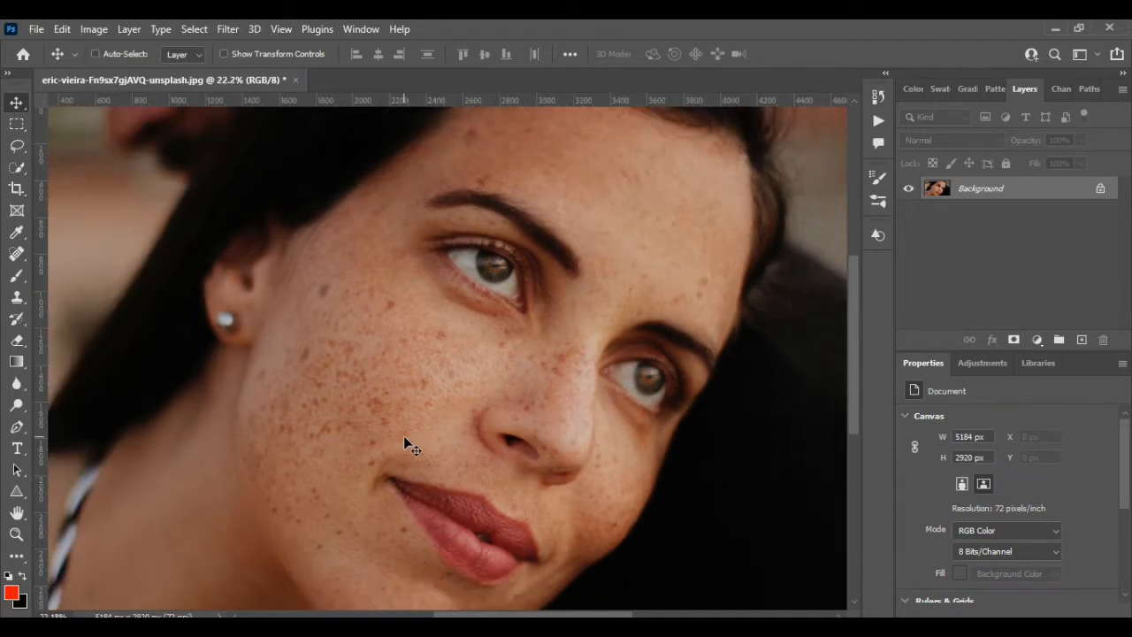
Duplicate the background layer twice and set the top copy's blend mode to Vivid Light.
key("ctrl+j")
key("ctrl+j")
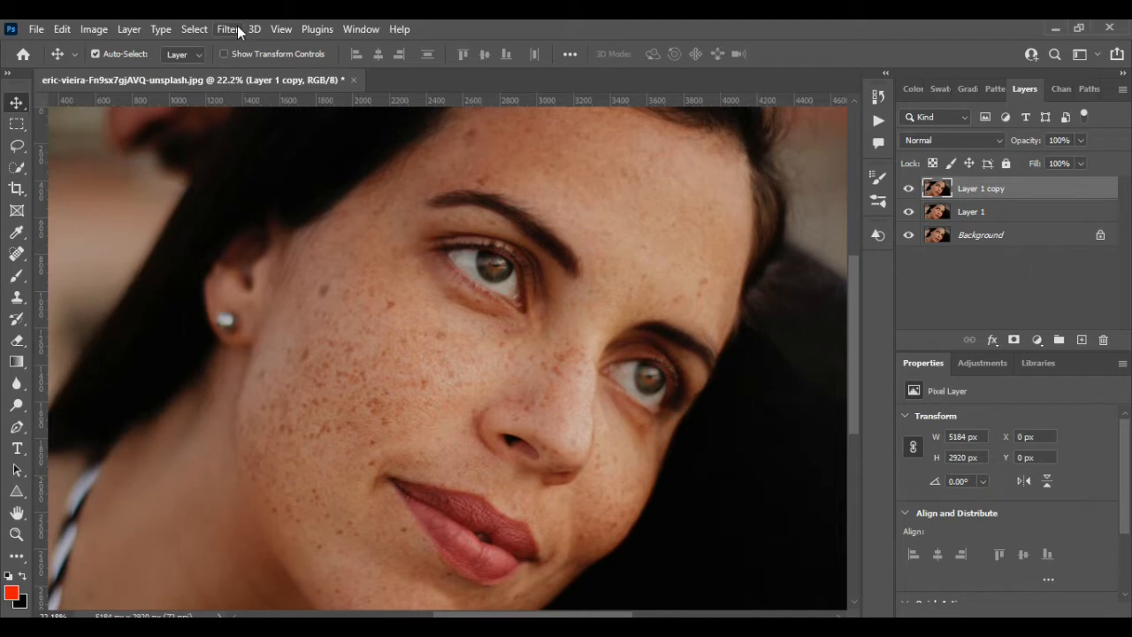
left_click(1001, 141)
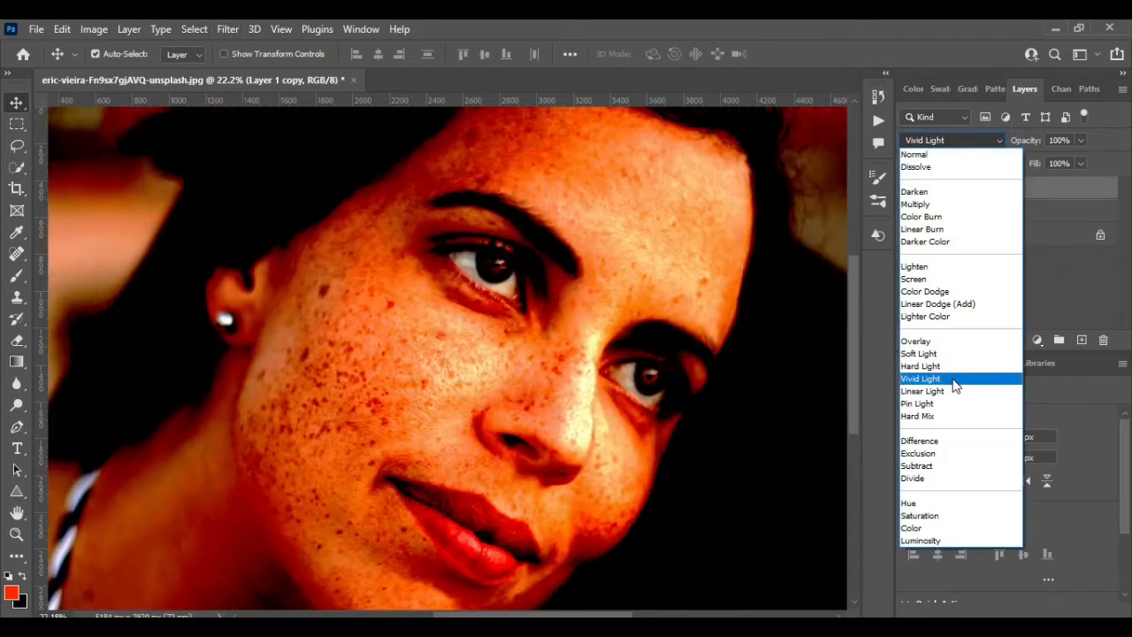
left_click(955, 381)
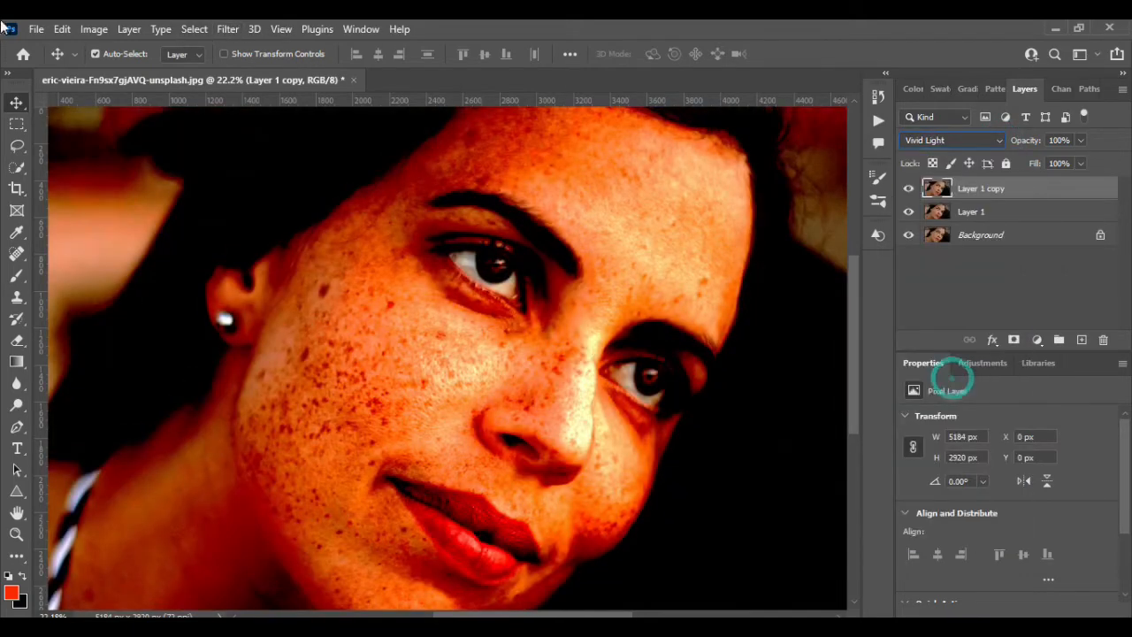
Invert the colors of the top Vivid Light layer.
left_click(91, 28)
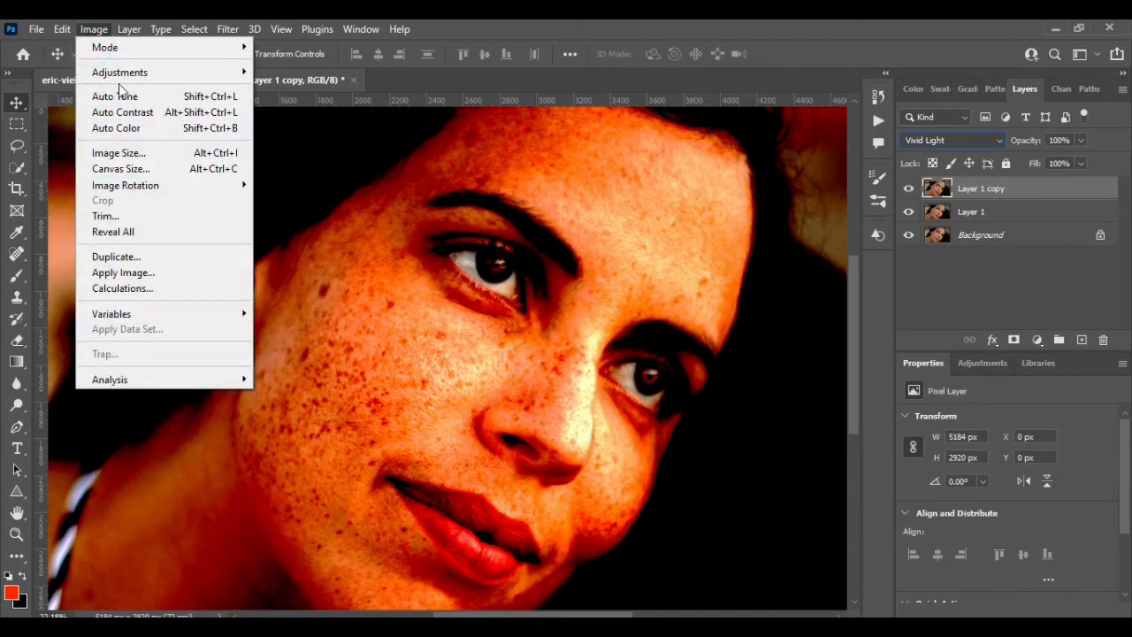
mouse_move(125, 73)
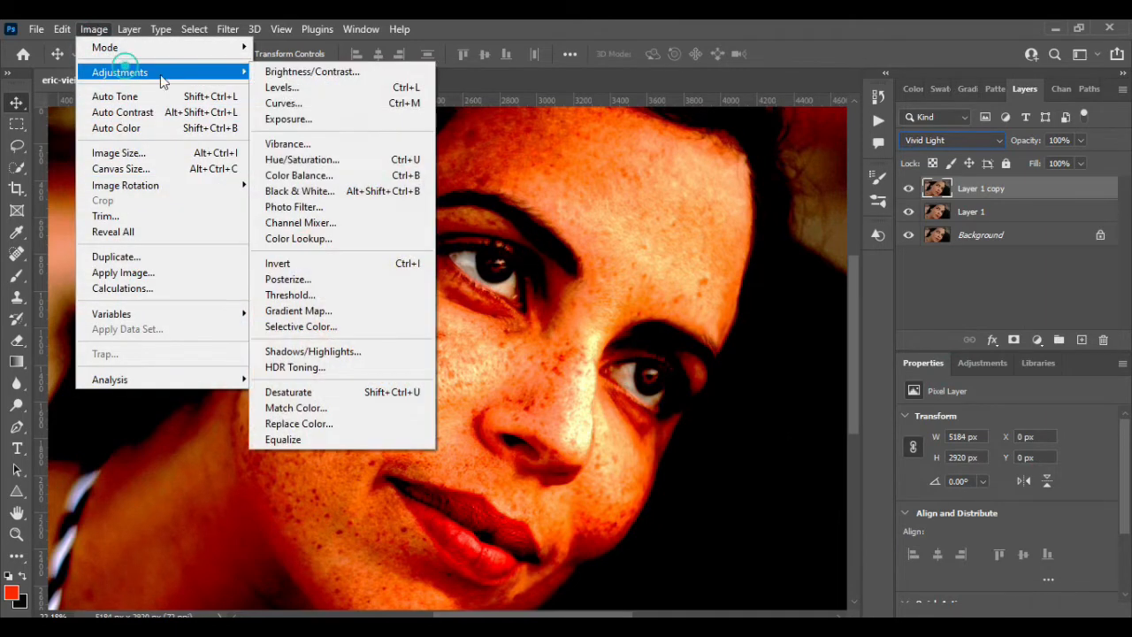
left_click(369, 263)
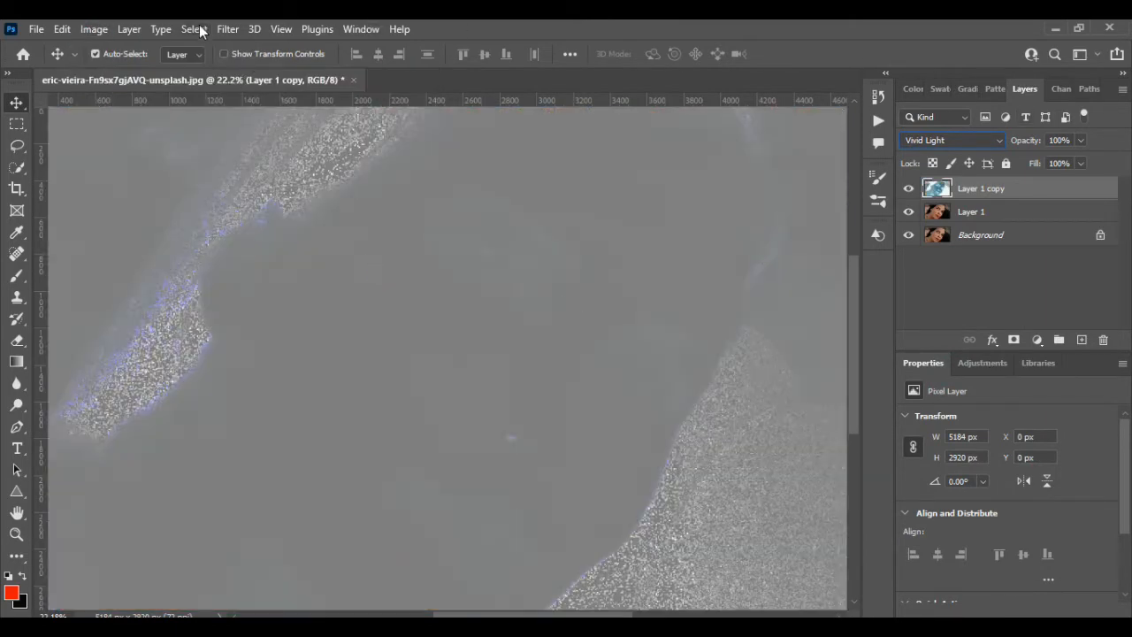
Apply a High Pass filter with a radius of 19.4 pixels to the inverted top layer.
left_click(198, 36)
left_click(200, 32)
left_click(228, 32)
left_click(268, 384)
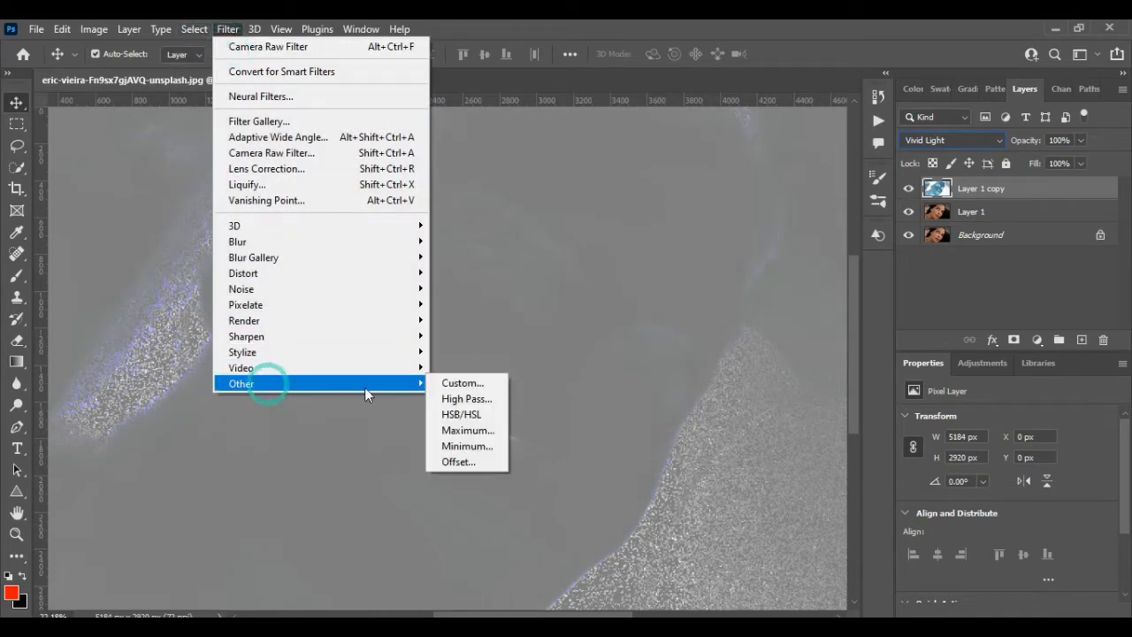
left_click(451, 399)
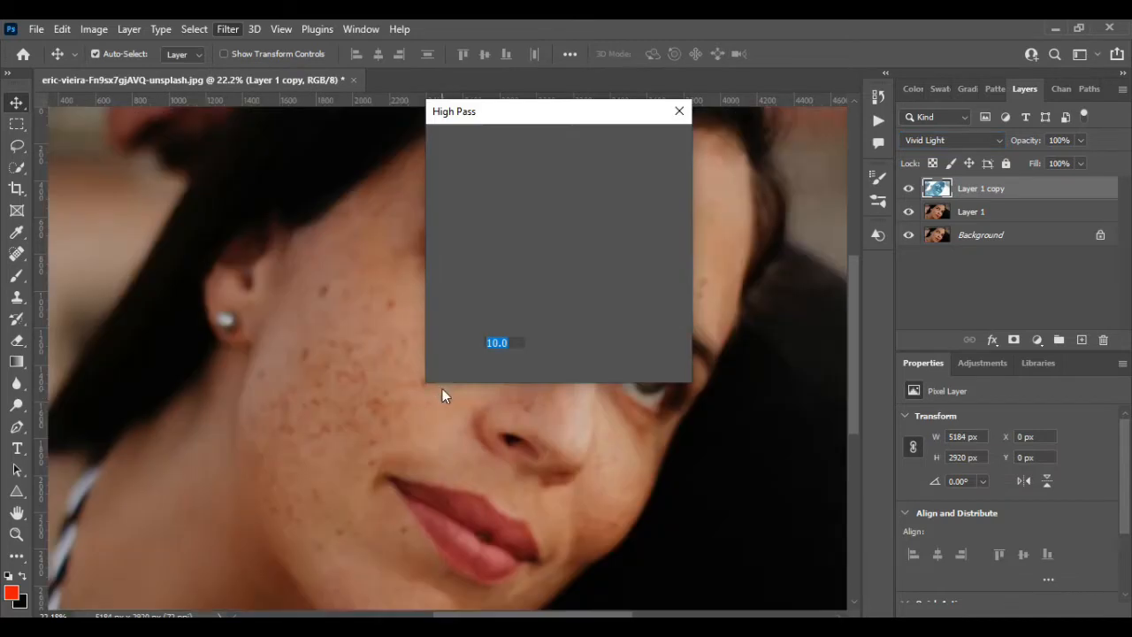
left_click_drag(542, 115, 904, 168)
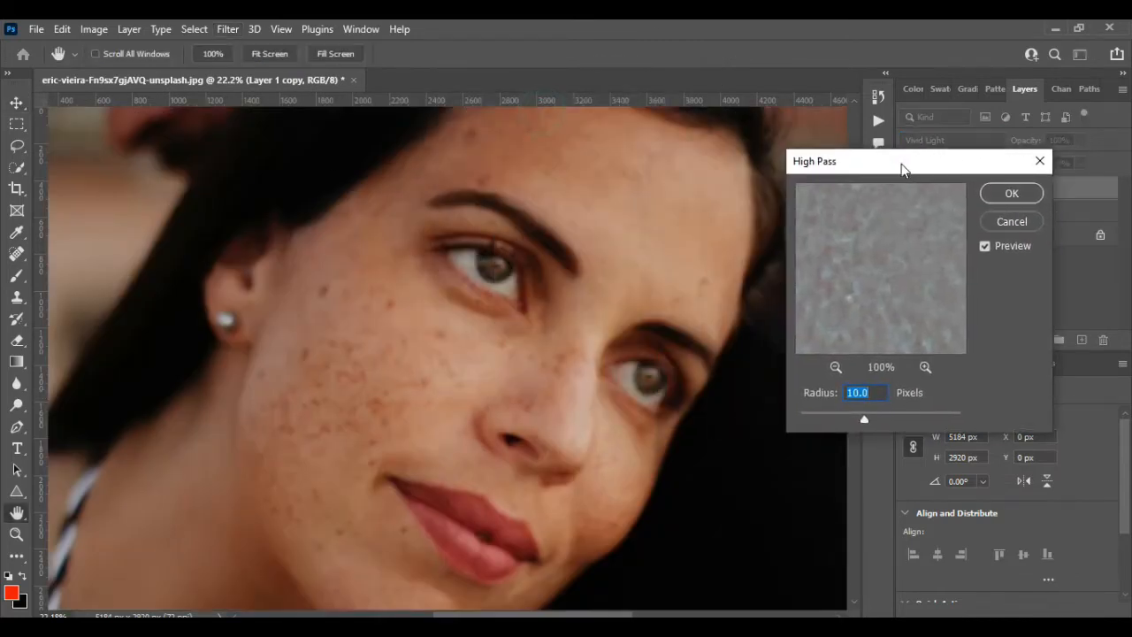
mouse_move(865, 421)
left_mouse_down()
mouse_move(851, 422)
mouse_move(868, 421)
left_mouse_up()
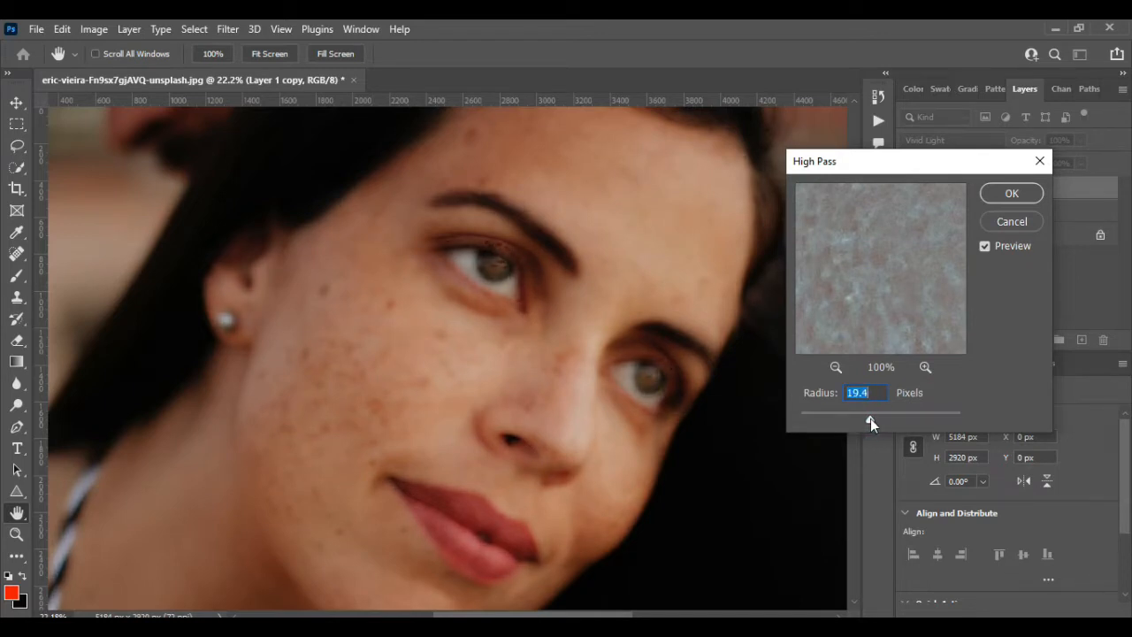
left_click(1012, 195)
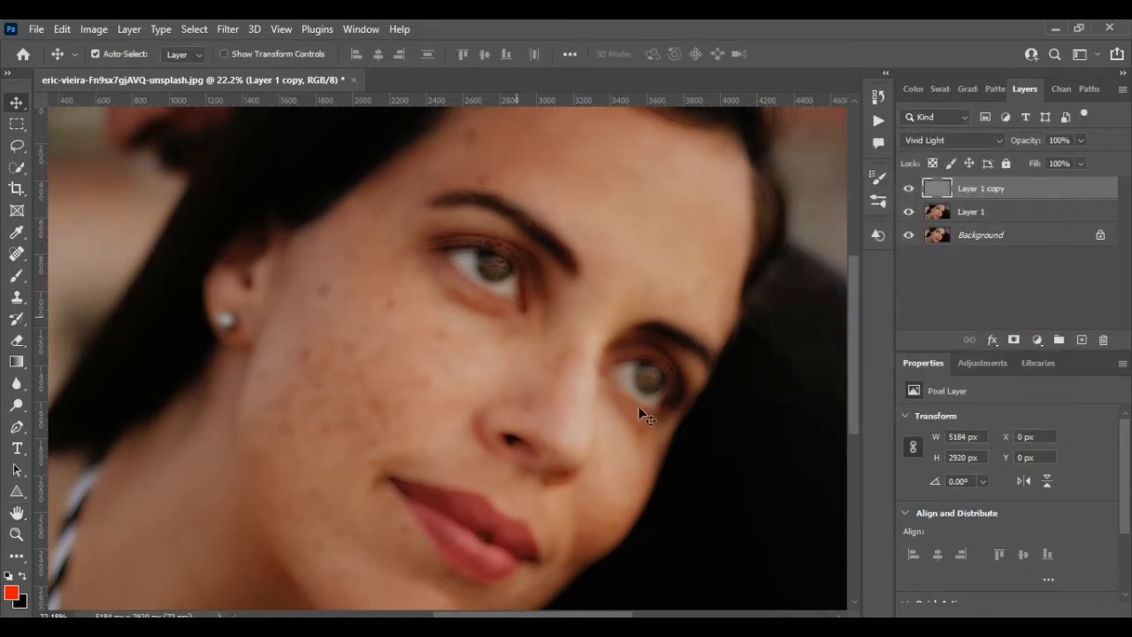
Apply a slight Gaussian Blur to the top layer, fine-tuning its radius in the preview.
left_click(224, 27)
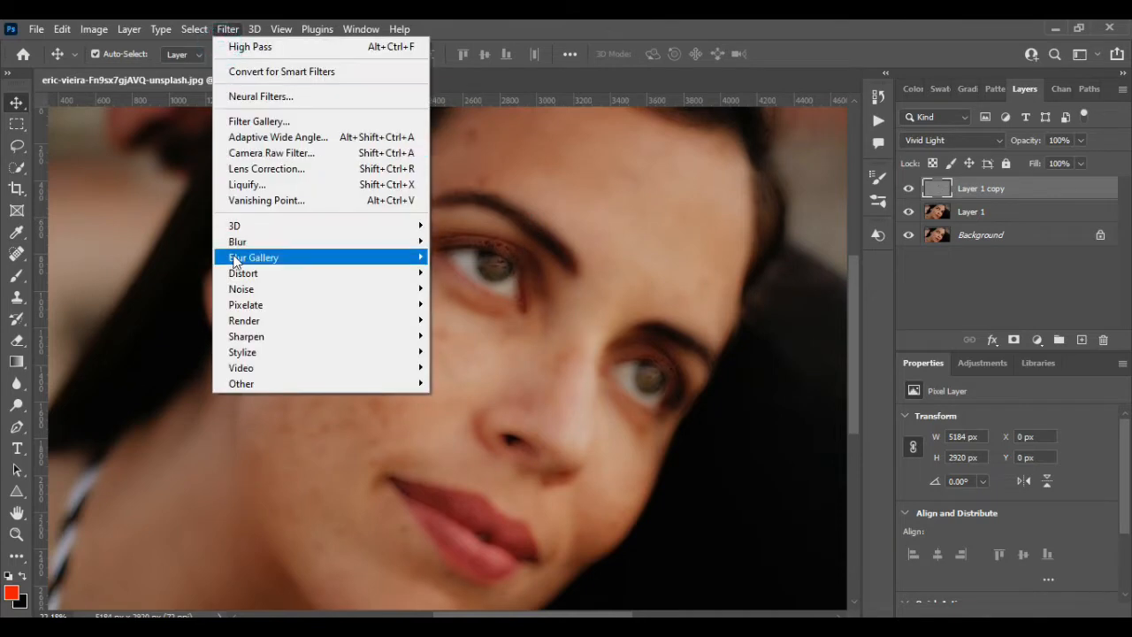
mouse_move(251, 241)
left_click(480, 305)
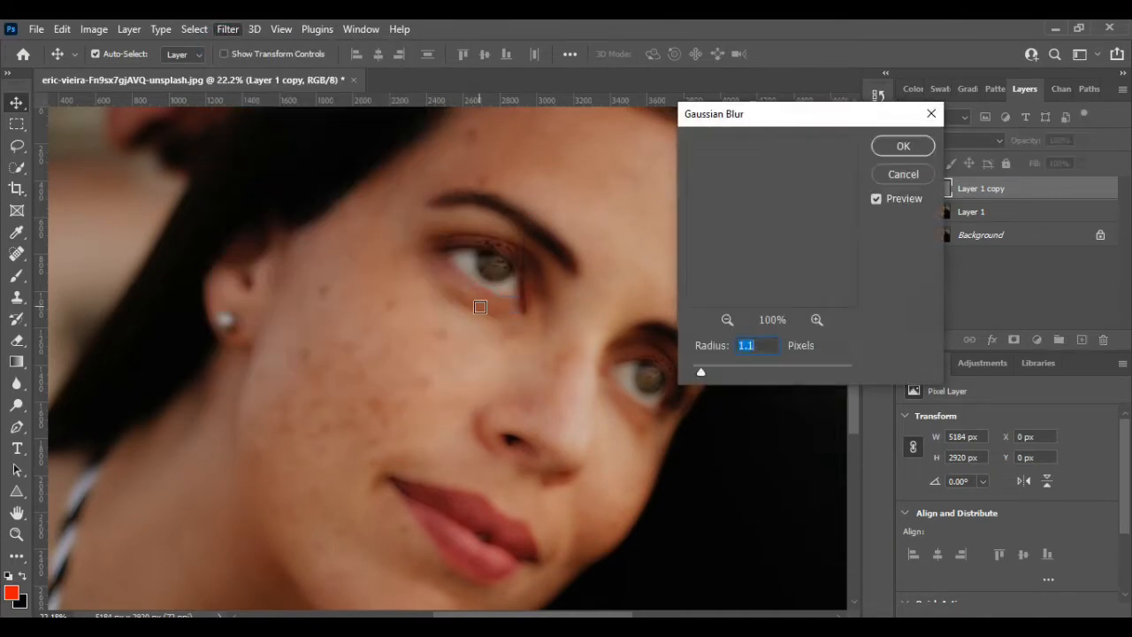
left_click_drag(701, 376, 697, 376)
left_click(698, 372)
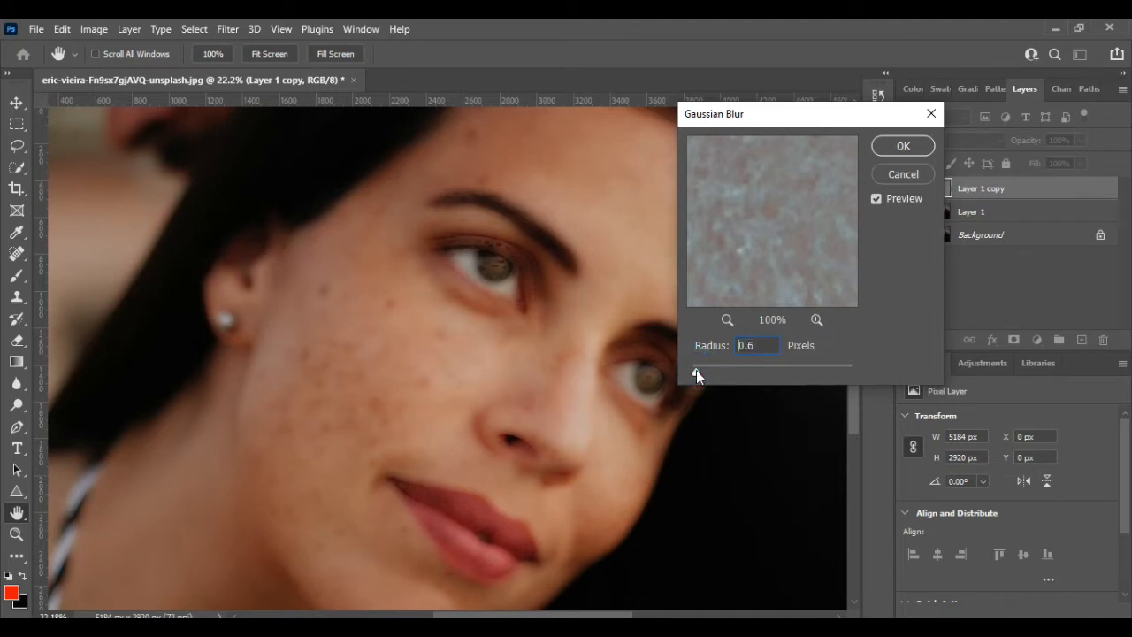
left_click(696, 374)
left_click_drag(697, 375, 719, 380)
left_click_drag(731, 374, 675, 374)
left_click(901, 147)
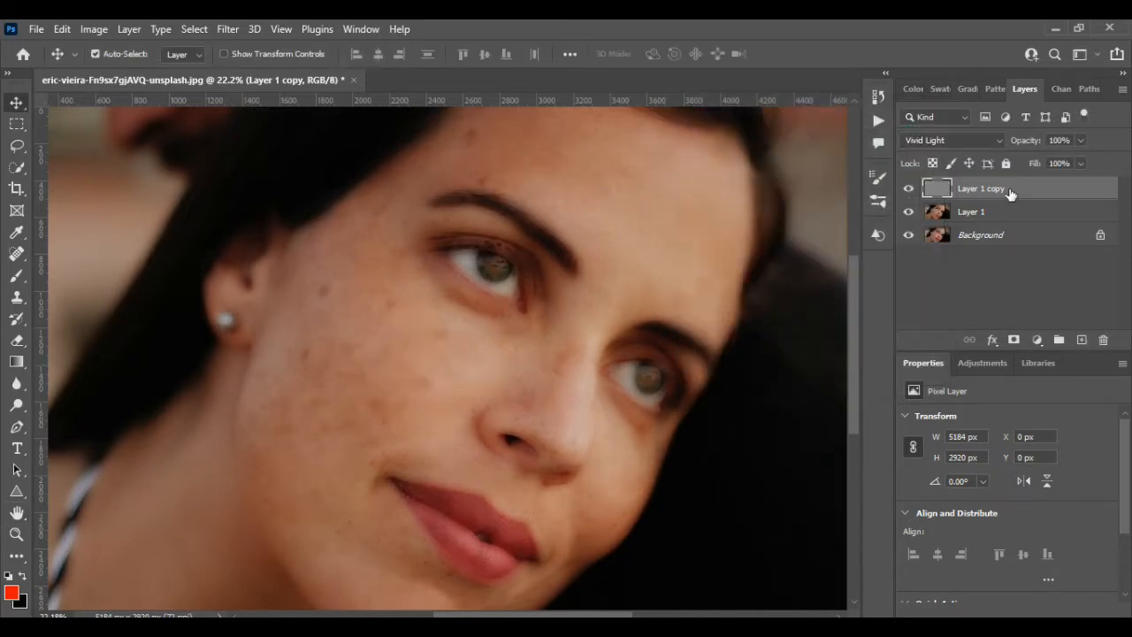
Add a layer mask to the top layer, invert it to black, and ready the Brush tool with white foreground.
left_click(1014, 341)
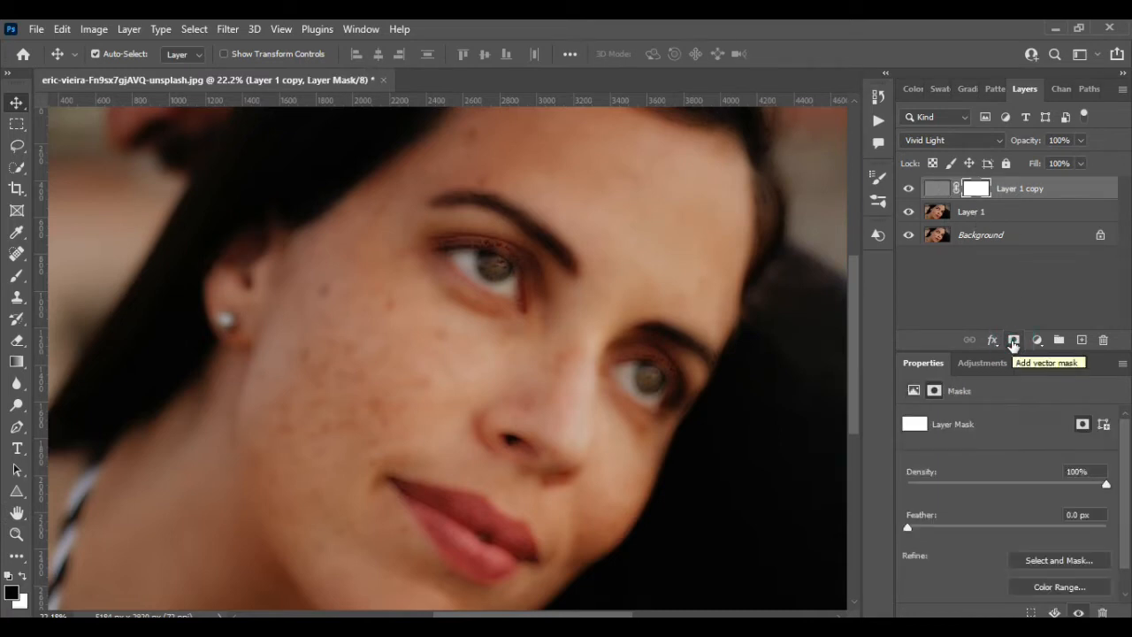
key("ctrl+i")
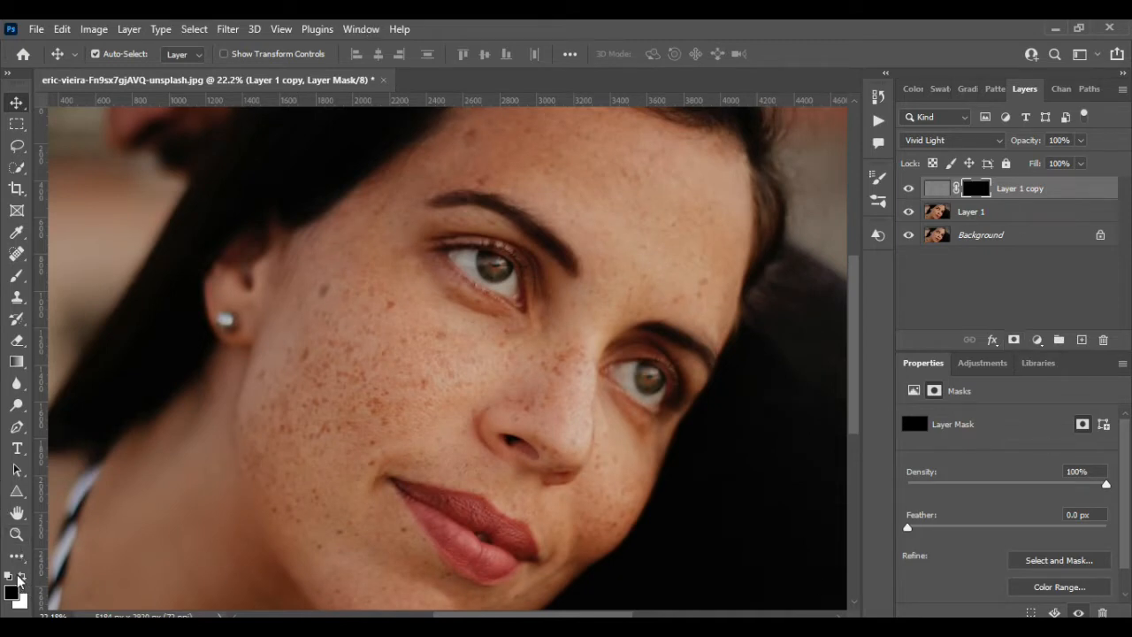
left_click(14, 279)
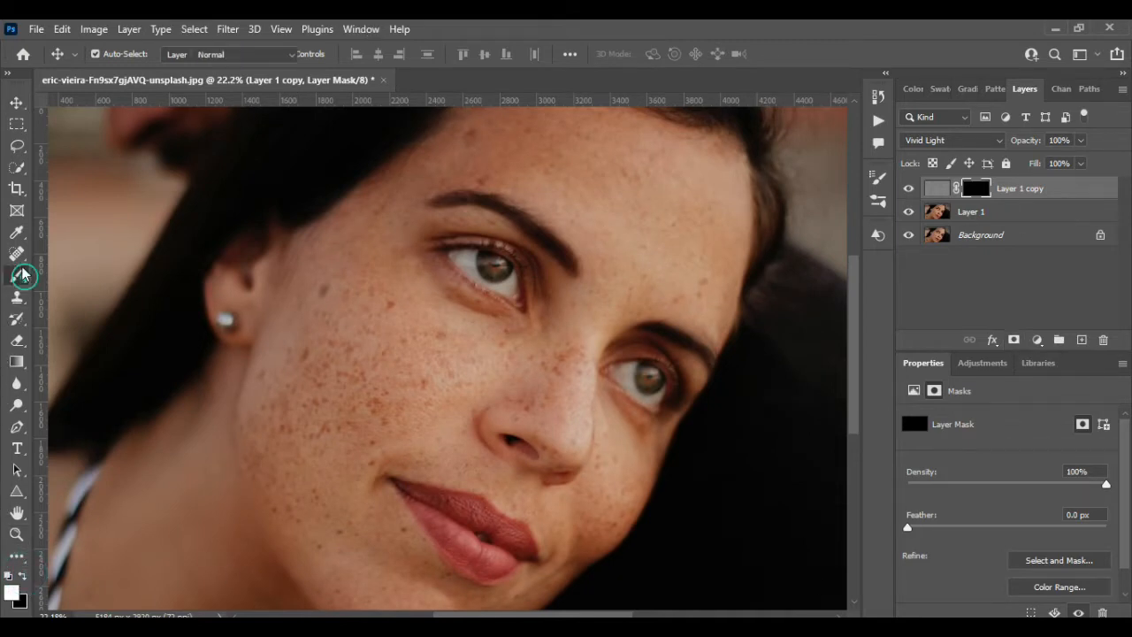
key("x")
key("x")
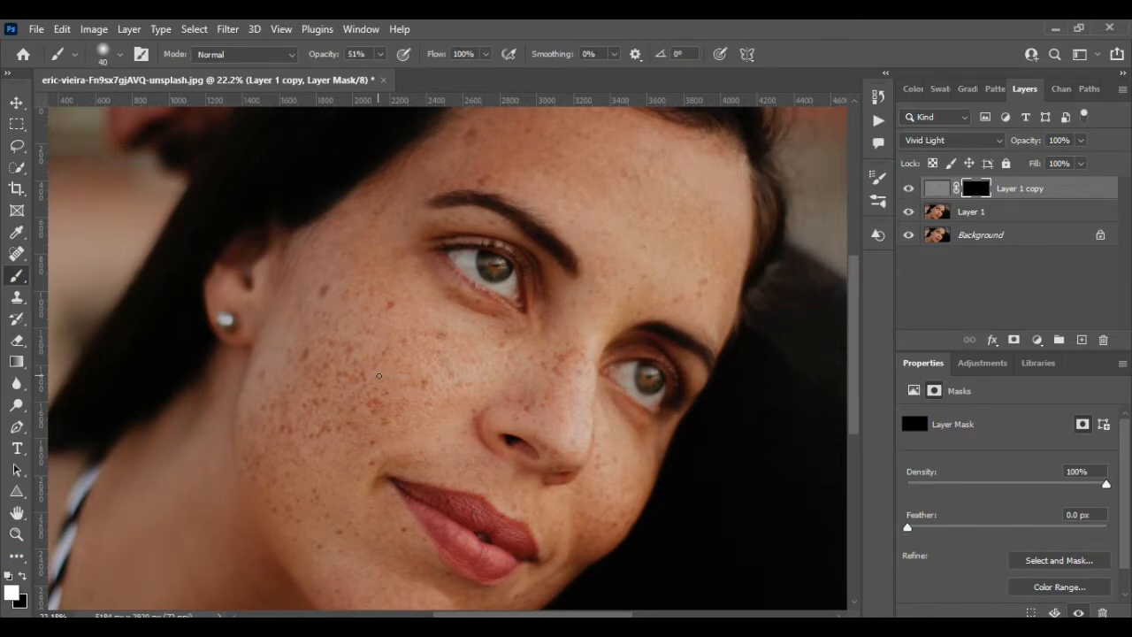
Set the brush size to 250 and paint white on the mask over the freckles on the cheek nearest the ear.
key("bracketright")
key("bracketright")
key("bracketright")
key("bracketright")
key("bracketright")
key("bracketright")
key("bracketright")
key("bracketright")
key("bracketright")
key("bracketright")
key("bracketright")
key("bracketright")
key("bracketright")
key("bracketleft")
key("bracketleft")
scroll(380, 375, "up", 4)
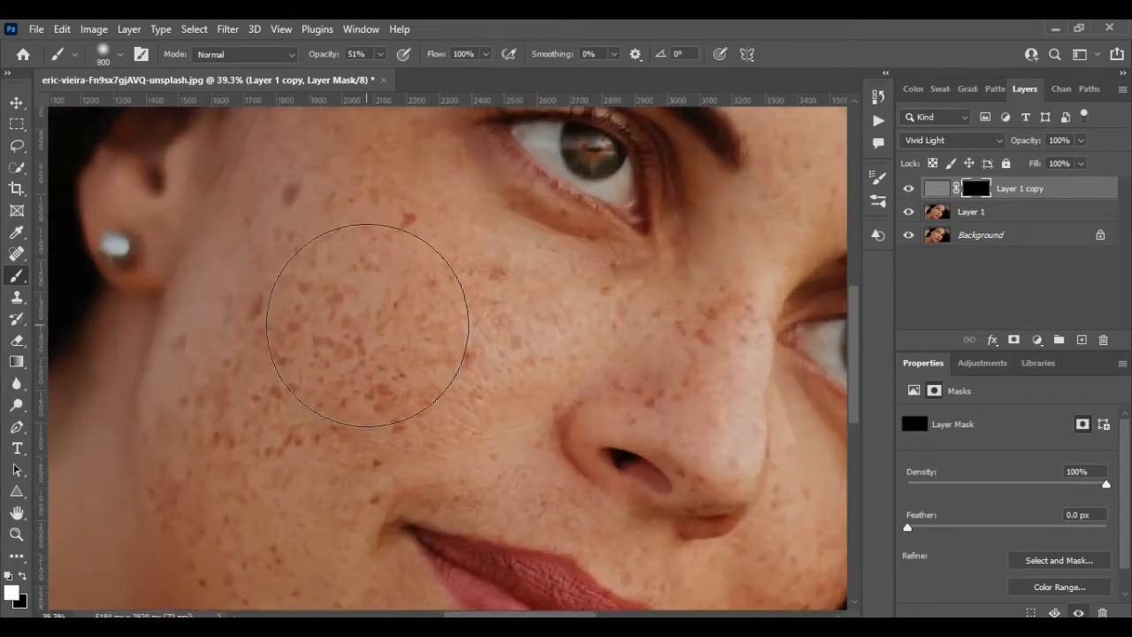
key("bracketleft")
key("bracketleft")
key("bracketleft")
key("bracketleft")
key("bracketleft")
key("bracketleft")
key("bracketleft")
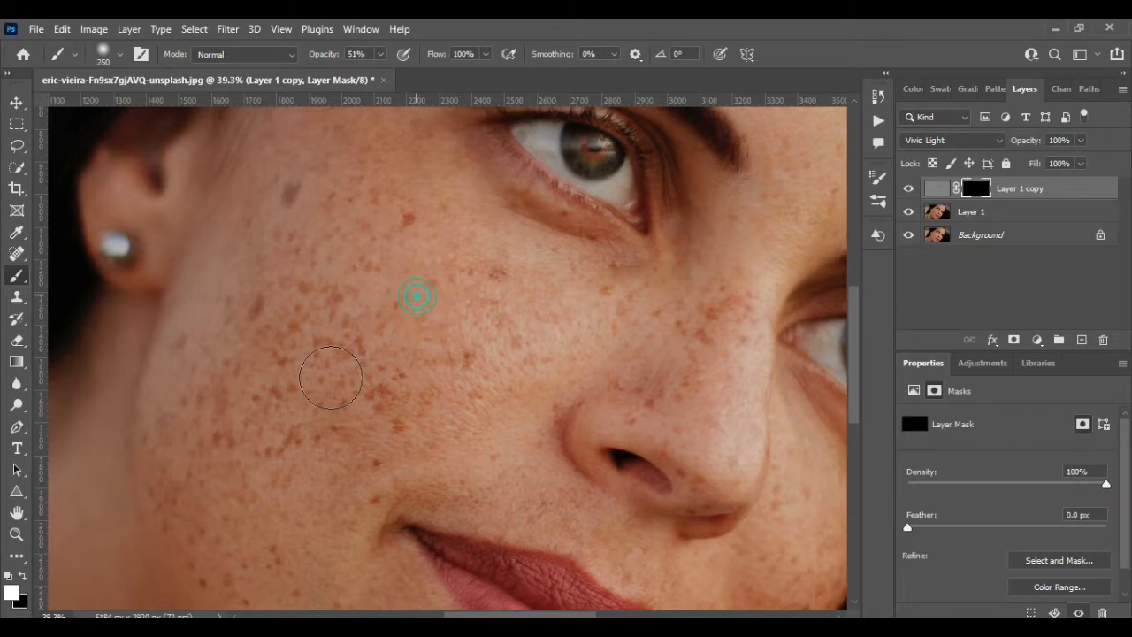
left_click_drag(318, 359, 314, 370)
left_click_drag(353, 309, 306, 412)
left_click_drag(276, 310, 276, 405)
left_click_drag(250, 349, 218, 416)
left_click_drag(174, 423, 199, 508)
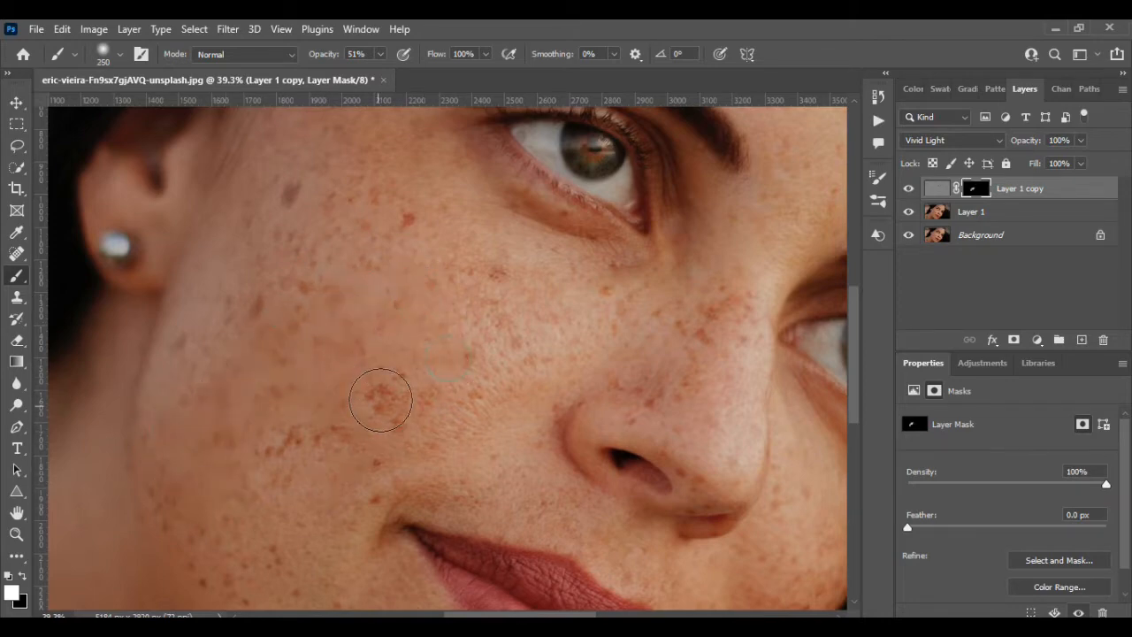
mouse_move(380, 400)
left_mouse_down()
mouse_move(295, 419)
mouse_move(286, 445)
left_mouse_up()
Paint white on the mask over the lower cheek and the skin beside the mouth corner.
scroll(285, 441, "down", 4)
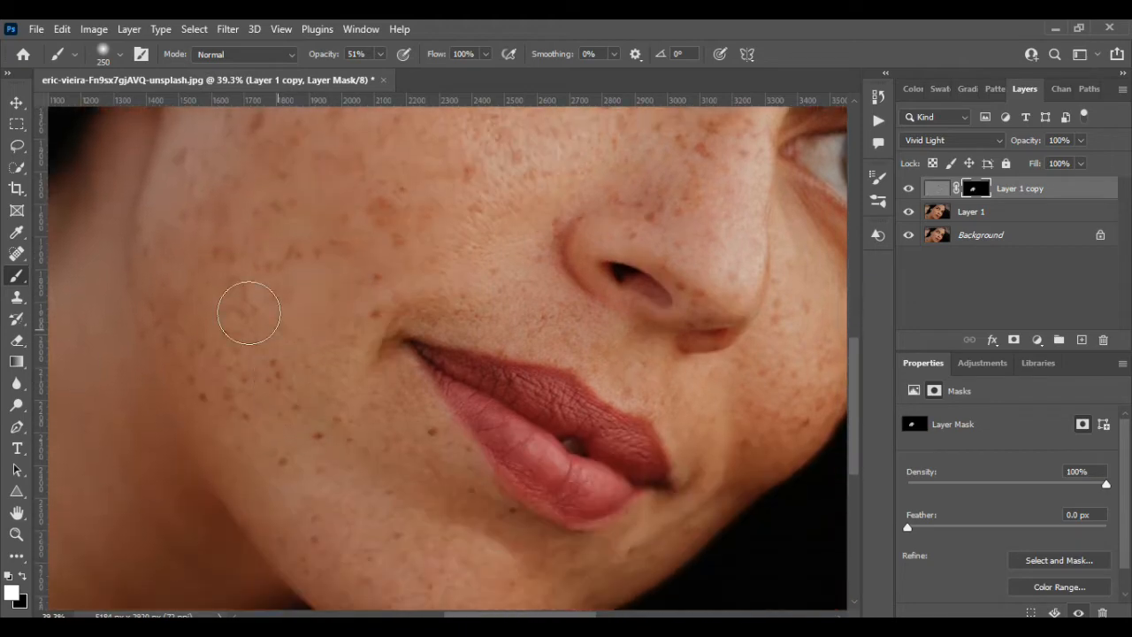
mouse_move(249, 324)
left_mouse_down()
mouse_move(355, 499)
mouse_move(259, 357)
mouse_move(221, 379)
mouse_move(304, 468)
left_mouse_up()
mouse_move(257, 425)
left_mouse_down()
mouse_move(362, 328)
mouse_move(357, 460)
left_mouse_up()
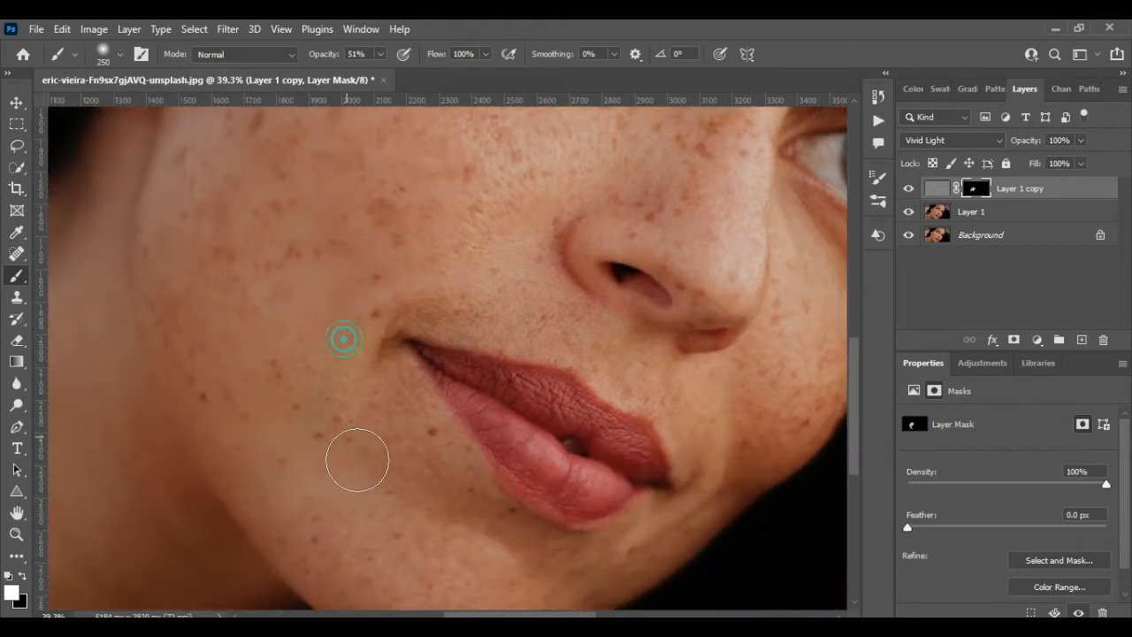
left_click_drag(365, 417, 401, 386)
mouse_move(430, 443)
left_mouse_down()
mouse_move(380, 519)
mouse_move(399, 554)
mouse_move(372, 549)
left_mouse_up()
Paint white on the mask along the jawline and across the chin below the lips.
scroll(396, 469, "down", 4)
left_click_drag(296, 357, 437, 481)
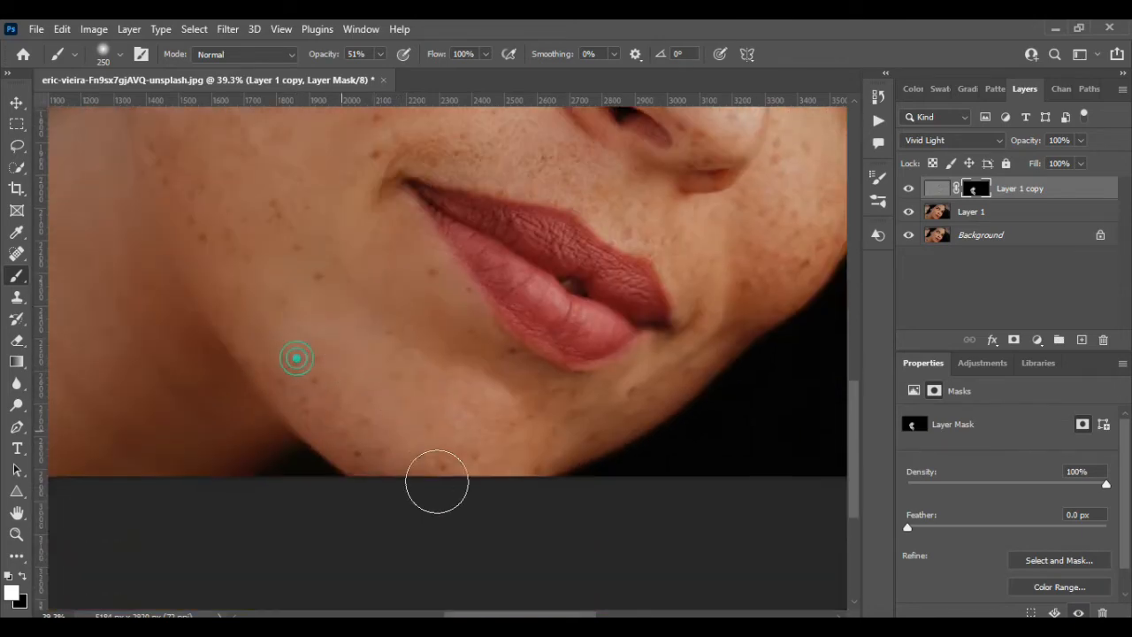
left_click_drag(325, 411, 421, 451)
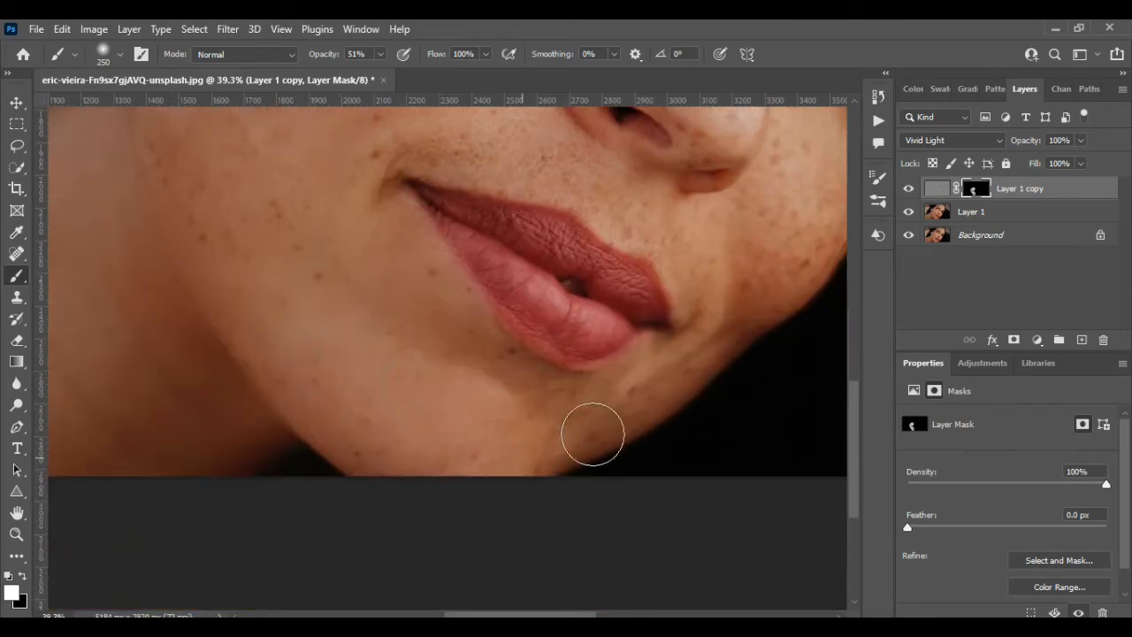
left_click_drag(583, 435, 509, 468)
Paint white on the mask over the inner cheek between the nose, the mouth and the lower eyelid.
scroll(561, 442, "up", 6)
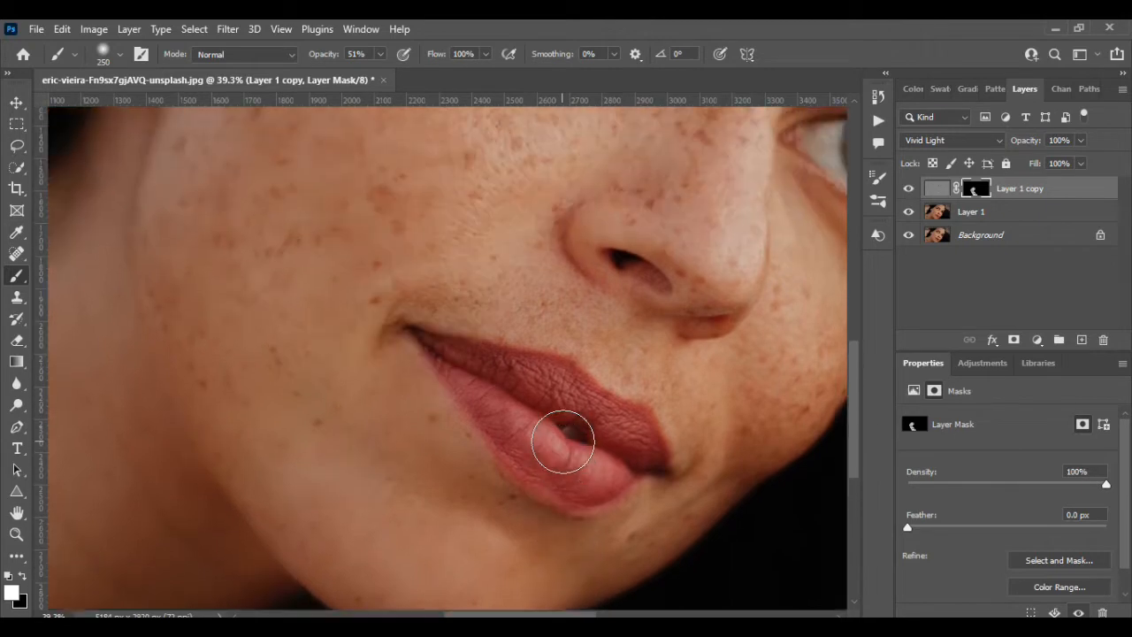
scroll(563, 442, "up", 1)
mouse_move(552, 437)
left_mouse_down()
mouse_move(495, 443)
mouse_move(548, 439)
left_mouse_up()
mouse_move(558, 440)
left_mouse_down()
mouse_move(422, 448)
mouse_move(599, 455)
mouse_move(472, 324)
left_mouse_up()
left_click_drag(642, 248, 417, 306)
left_click_drag(594, 273, 487, 326)
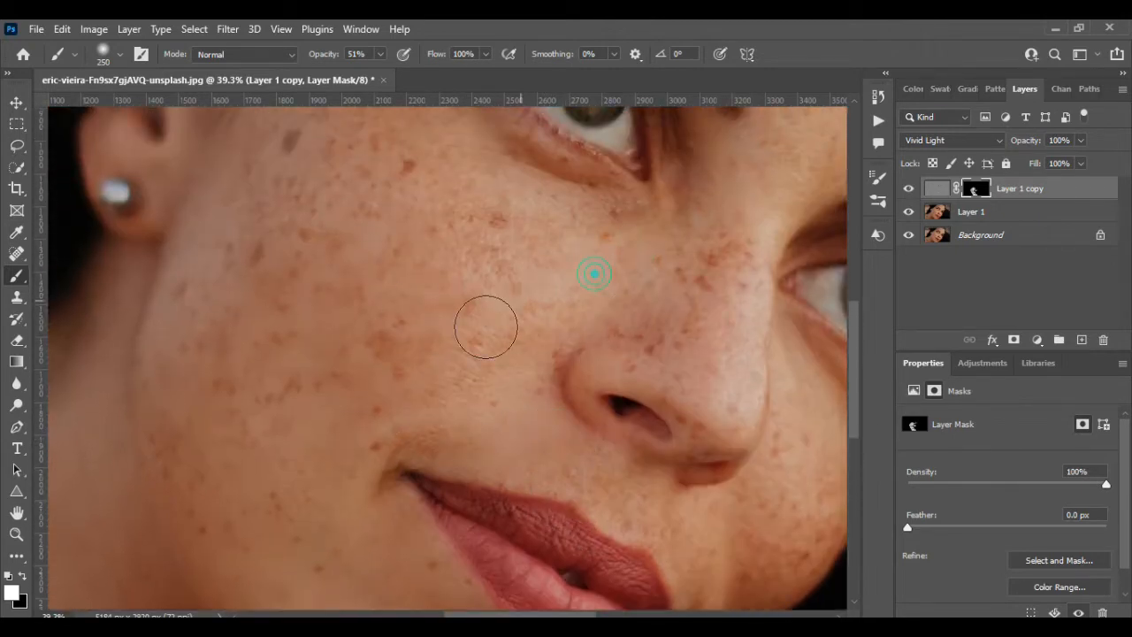
left_click_drag(576, 302, 374, 384)
Paint white on the mask over the upper cheek beside the eye and toward the temple.
scroll(374, 386, "up", 3)
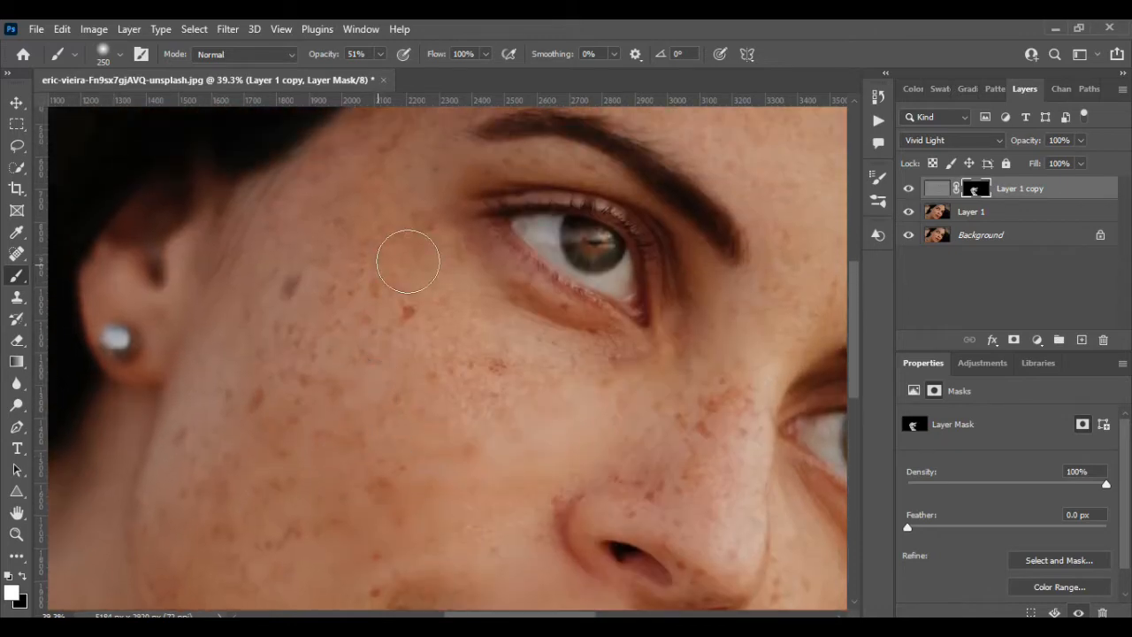
mouse_move(405, 260)
left_mouse_down()
mouse_move(607, 346)
mouse_move(348, 404)
left_mouse_up()
left_click_drag(480, 362, 402, 363)
left_click_drag(410, 197, 385, 406)
left_click_drag(393, 280, 332, 284)
Enlarge the brush to 400 px and paint white on the mask over the outer cheek toward the ear.
key("bracketright")
key("bracketright")
key("bracketright")
key("bracketleft")
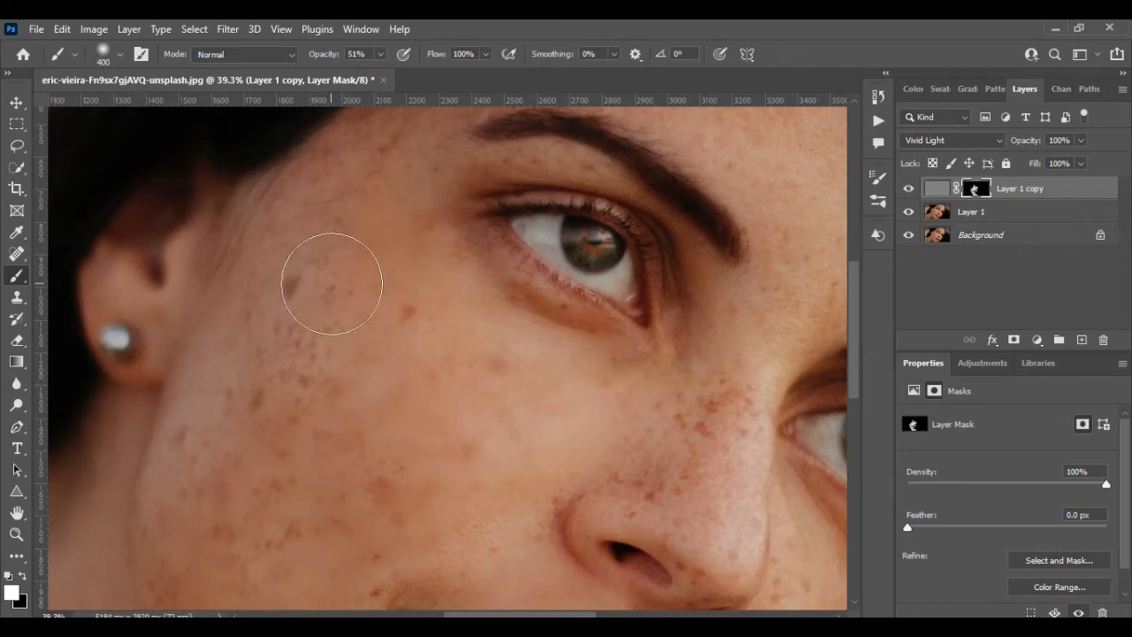
left_click_drag(334, 260, 298, 426)
left_click_drag(253, 304, 302, 436)
Paint white on the mask across the forehead above the eyebrow and down the temple along the hairline.
scroll(324, 436, "up", 3)
scroll(324, 436, "up", 4)
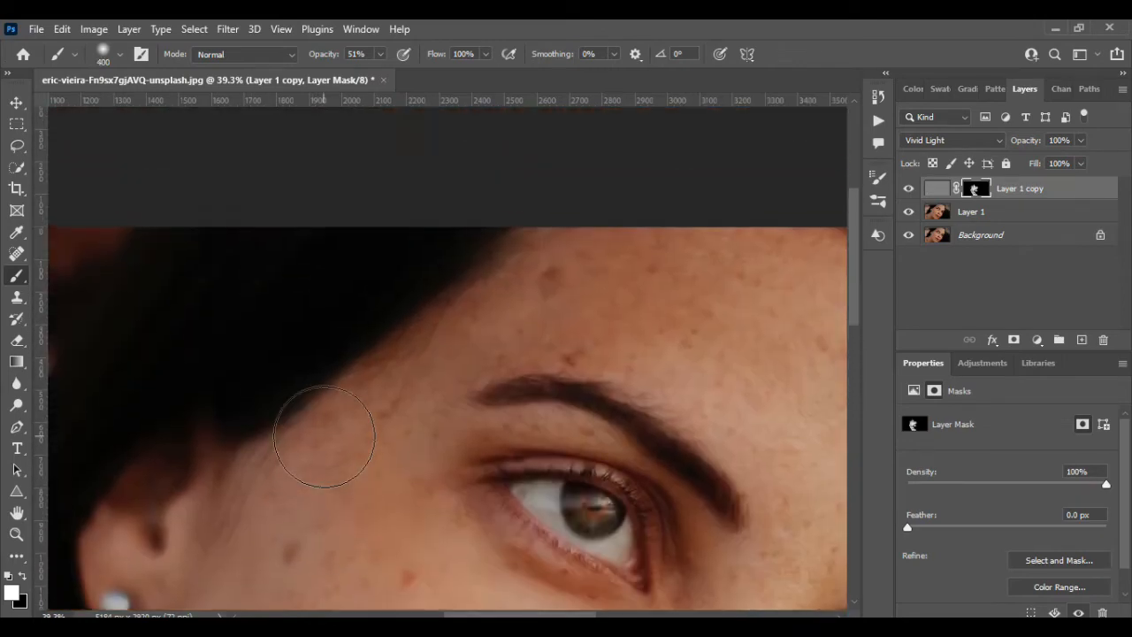
scroll(329, 445, "right", 3)
mouse_move(781, 345)
left_mouse_down()
mouse_move(604, 276)
mouse_move(523, 334)
left_mouse_up()
mouse_move(637, 268)
left_mouse_down()
mouse_move(444, 310)
mouse_move(418, 303)
left_mouse_up()
left_click_drag(711, 390, 536, 363)
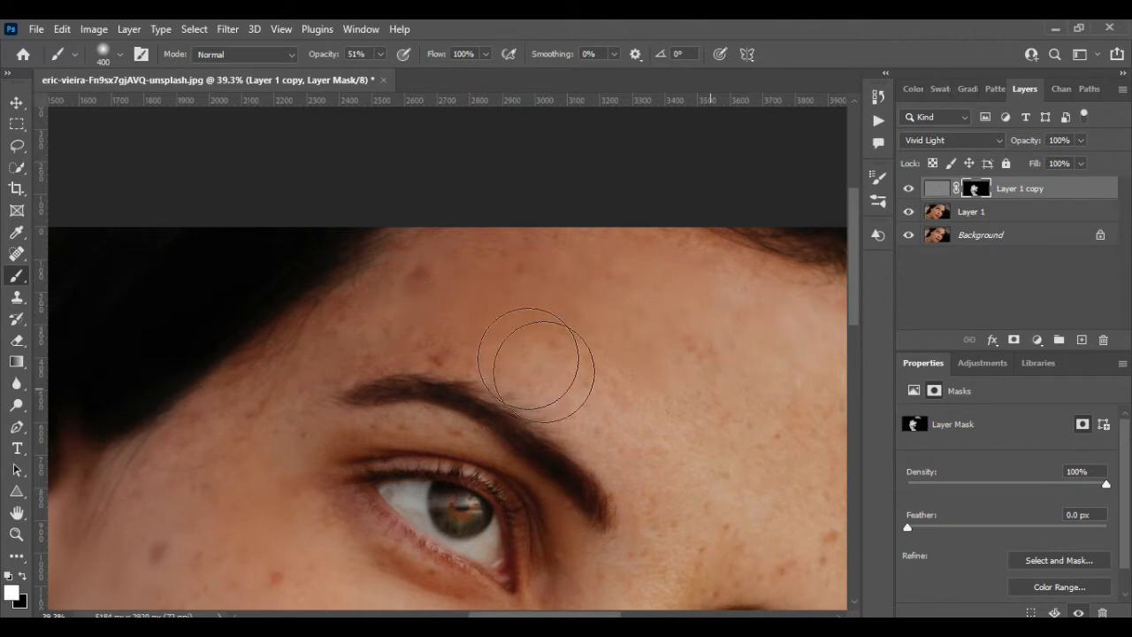
left_click_drag(747, 439, 554, 378)
left_click_drag(430, 311, 392, 313)
left_click_drag(260, 431, 311, 353)
Paint white on the mask over the far side of the forehead and down between the eyebrows.
scroll(525, 304, "down", 3)
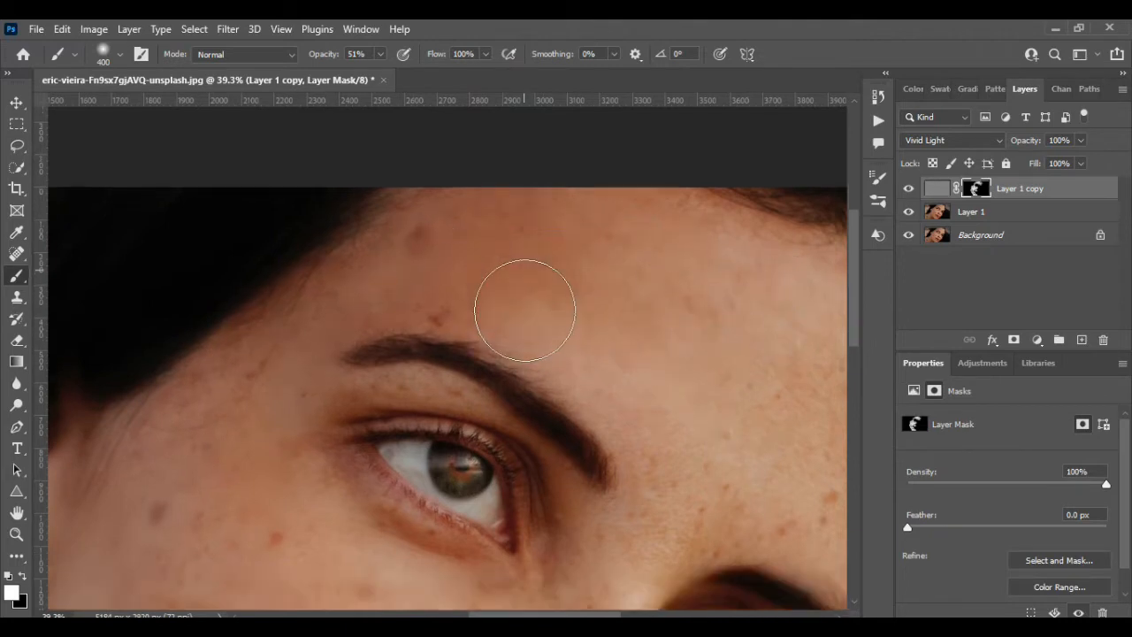
scroll(525, 316, "right", 4)
mouse_move(635, 274)
left_mouse_down()
mouse_move(687, 387)
mouse_move(640, 268)
mouse_move(633, 412)
mouse_move(565, 429)
left_mouse_up()
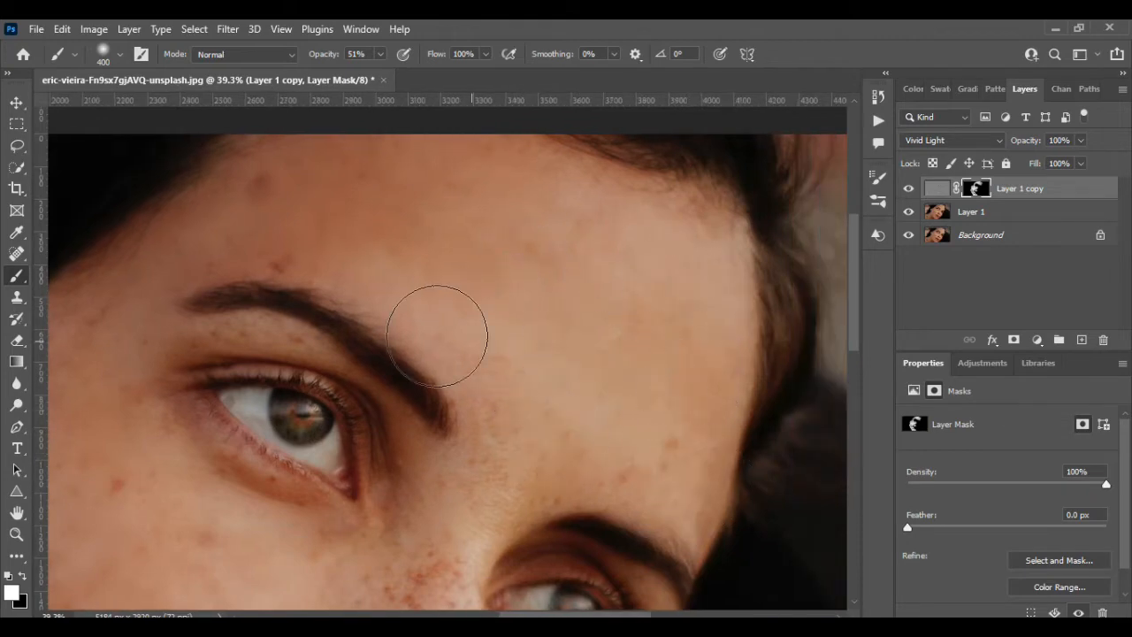
Reduce the brush to 250 px and paint white on the mask over the bridge of the nose.
scroll(470, 498, "down", 6)
scroll(470, 468, "down", 2)
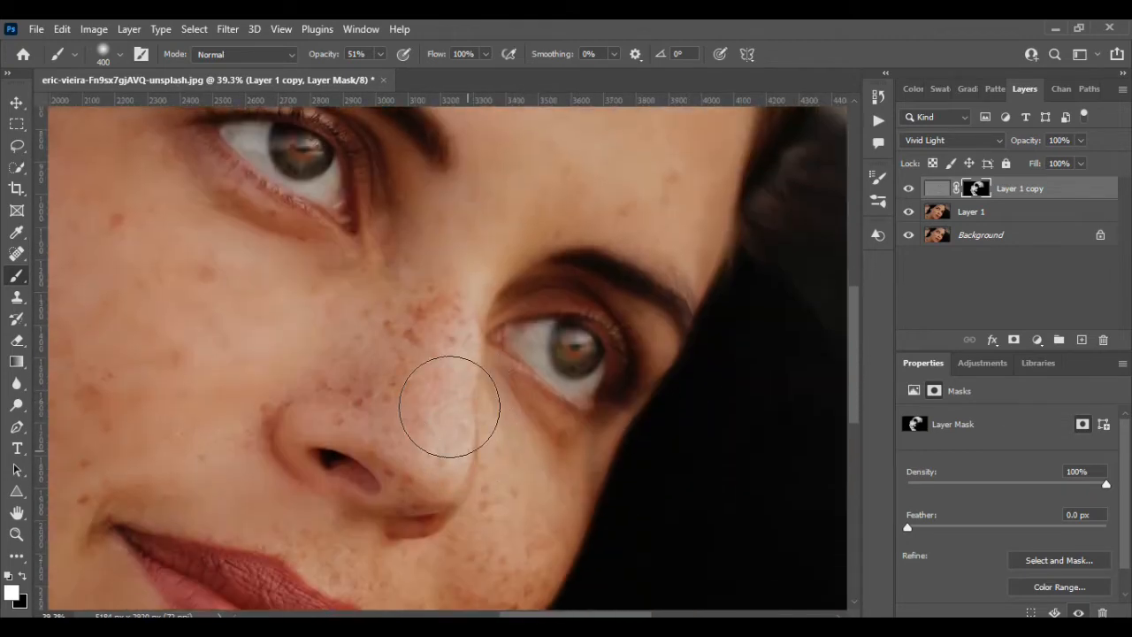
key("bracketleft")
key("bracketleft")
key("bracketleft")
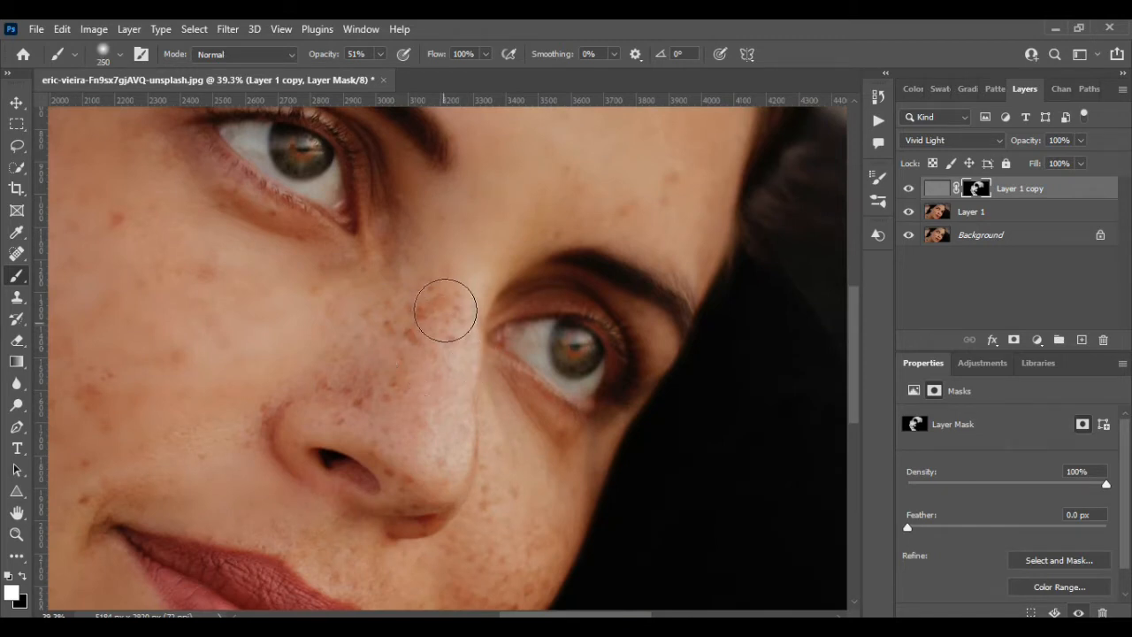
left_click(445, 267)
left_click(443, 297)
left_click(400, 272)
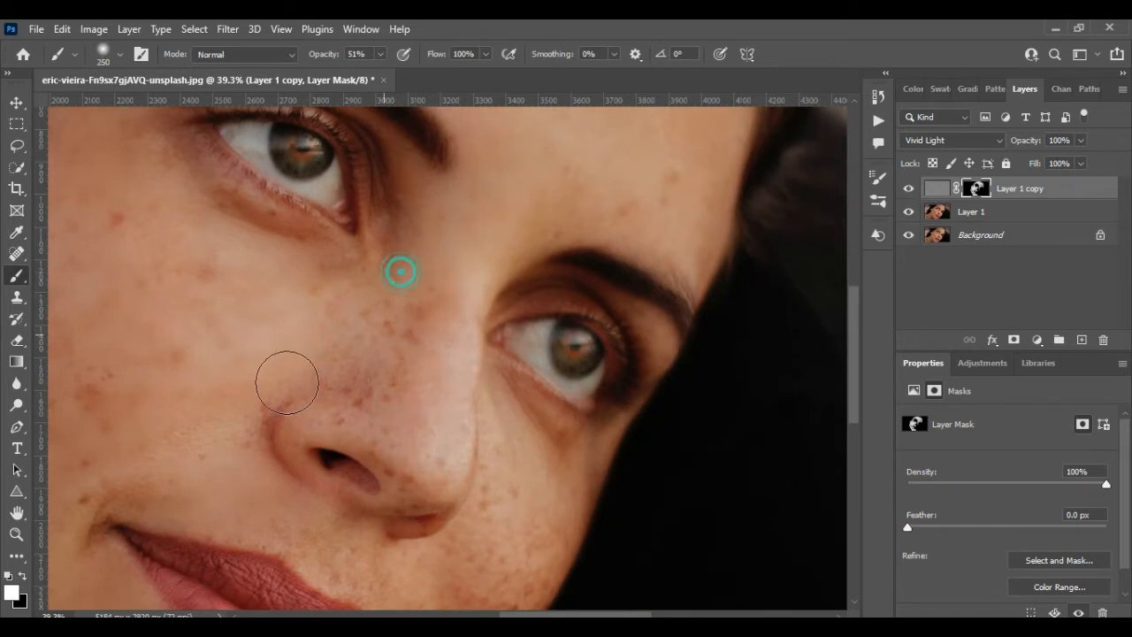
Paint white on the mask over the side of the nose, the skin around the nostril and the nose tip.
left_click(384, 384)
left_click(303, 404)
left_click(241, 432)
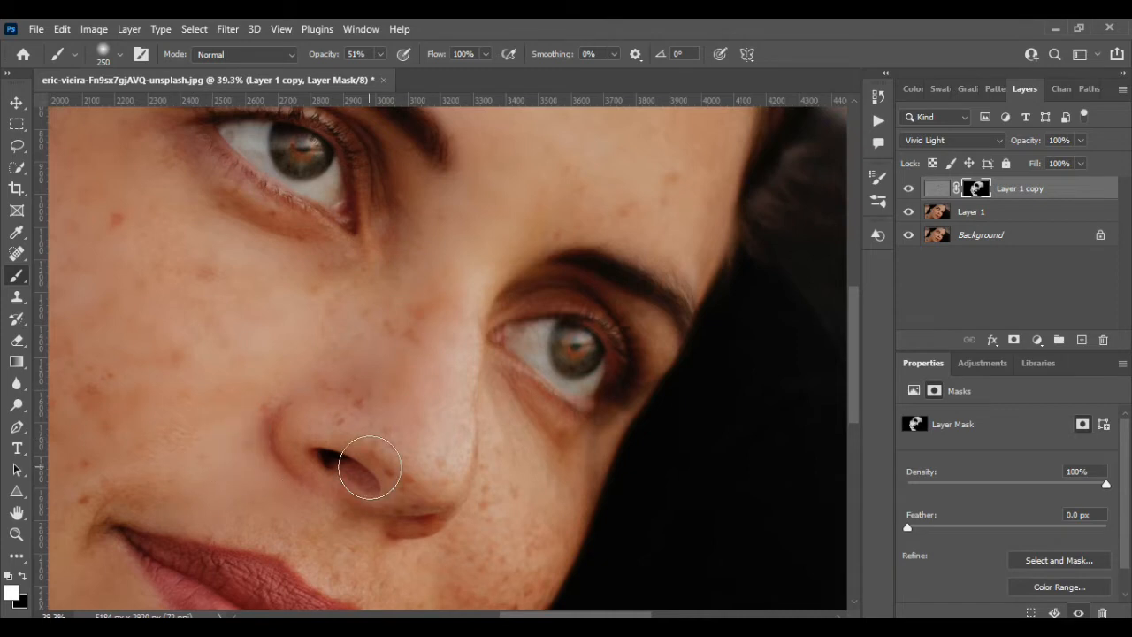
scroll(370, 460, "down", 4)
left_click(381, 321)
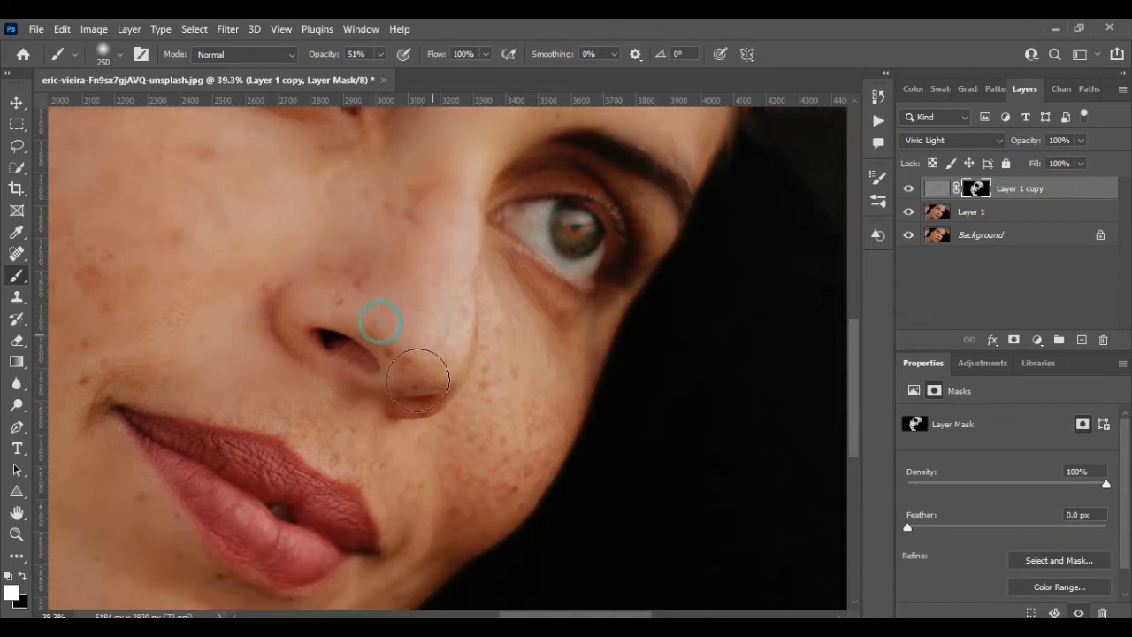
left_click(456, 308)
Paint white on the mask over the skin between the nose and upper lip, out to the far mouth corner.
left_click(323, 413)
left_click(342, 418)
left_click(284, 418)
left_click(397, 453)
left_click(396, 478)
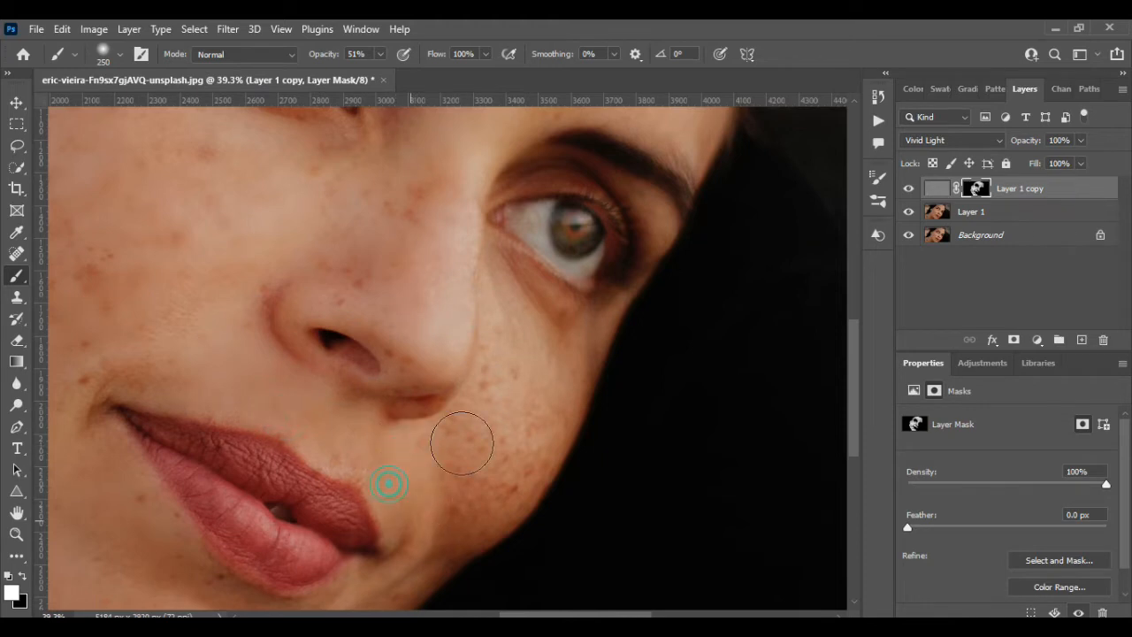
Paint white on the mask over the far cheek and down along the far jaw to the chin.
left_click(529, 420)
left_click(469, 431)
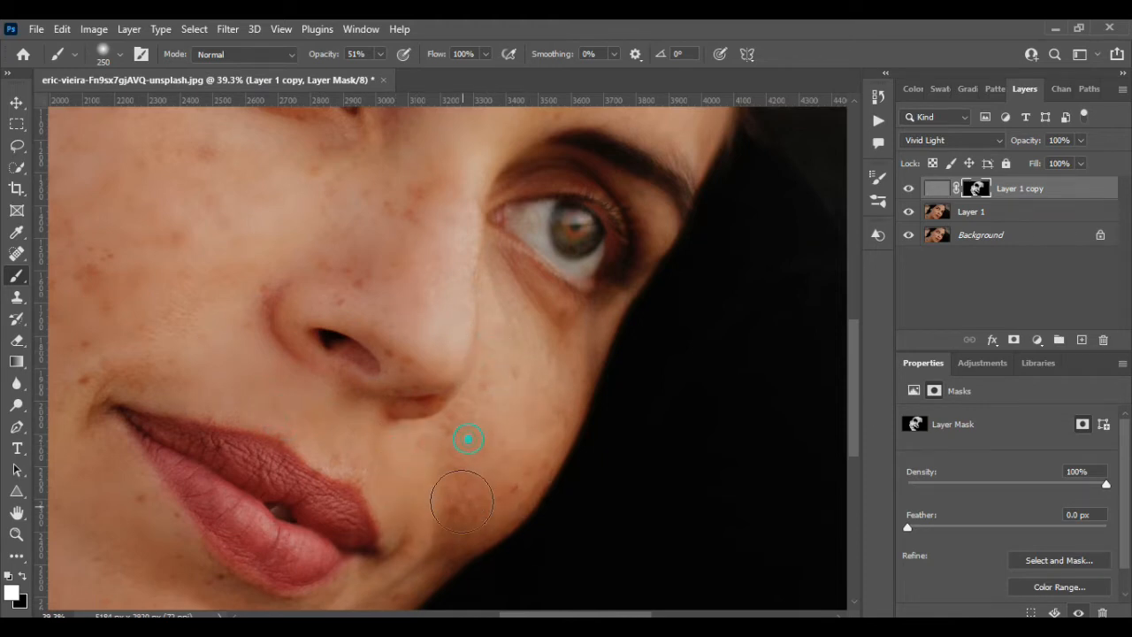
scroll(463, 478, "down", 5)
left_click(406, 420)
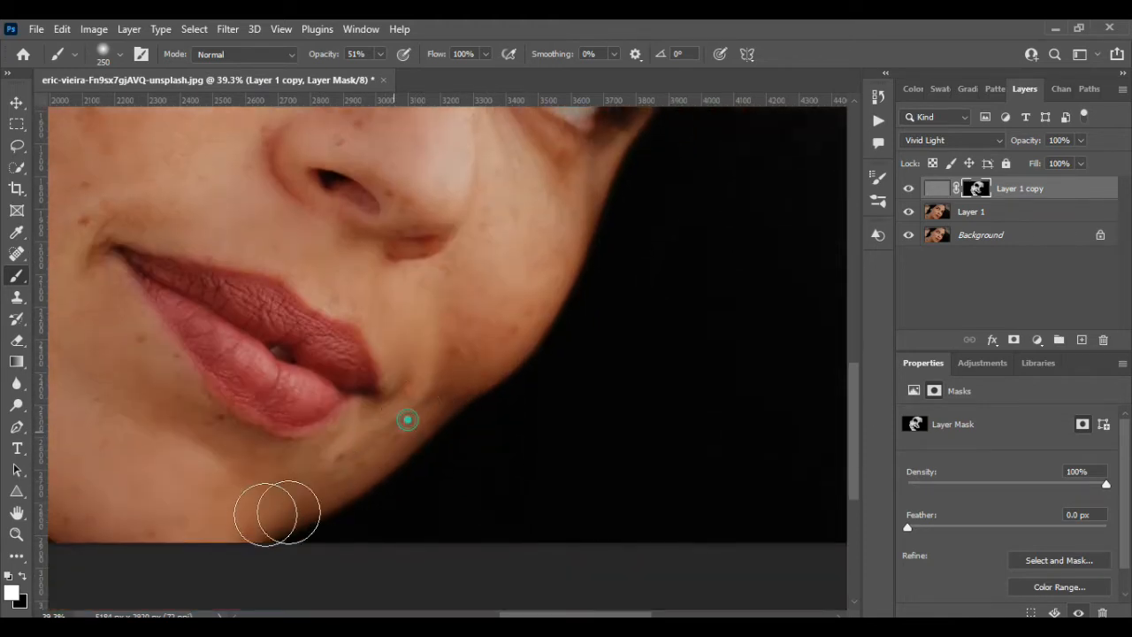
left_click(260, 456)
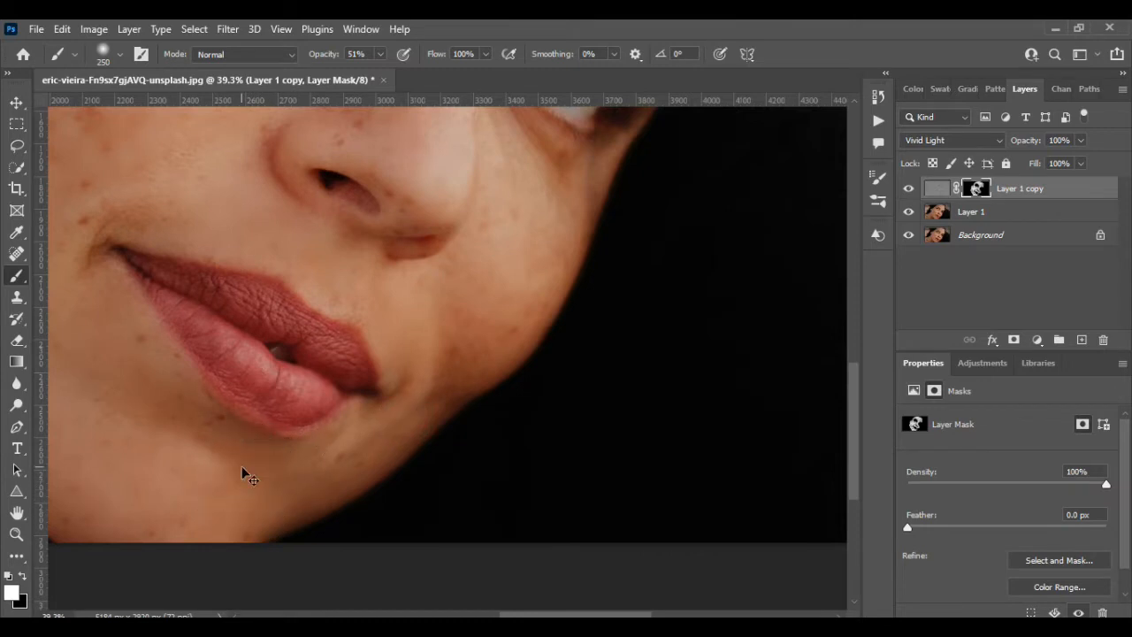
Merge the masked Vivid Light layer with Layer 1 and duplicate the merged layer.
scroll(243, 471, "left", 5)
scroll(242, 468, "up", 5)
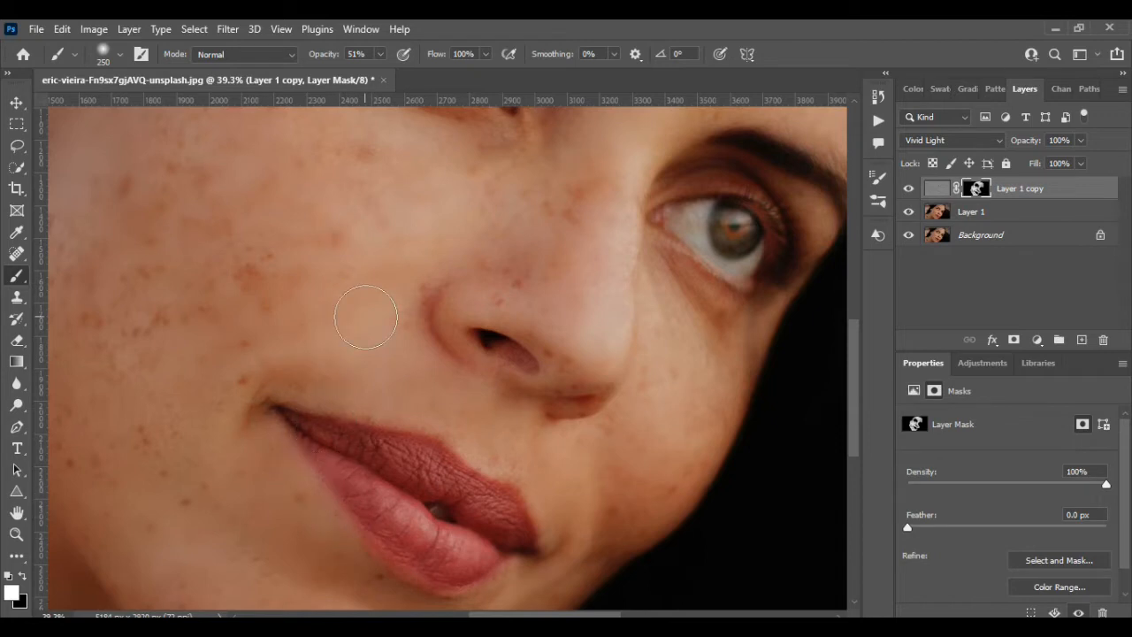
scroll(369, 273, "down", 2)
scroll(370, 271, "down", 1)
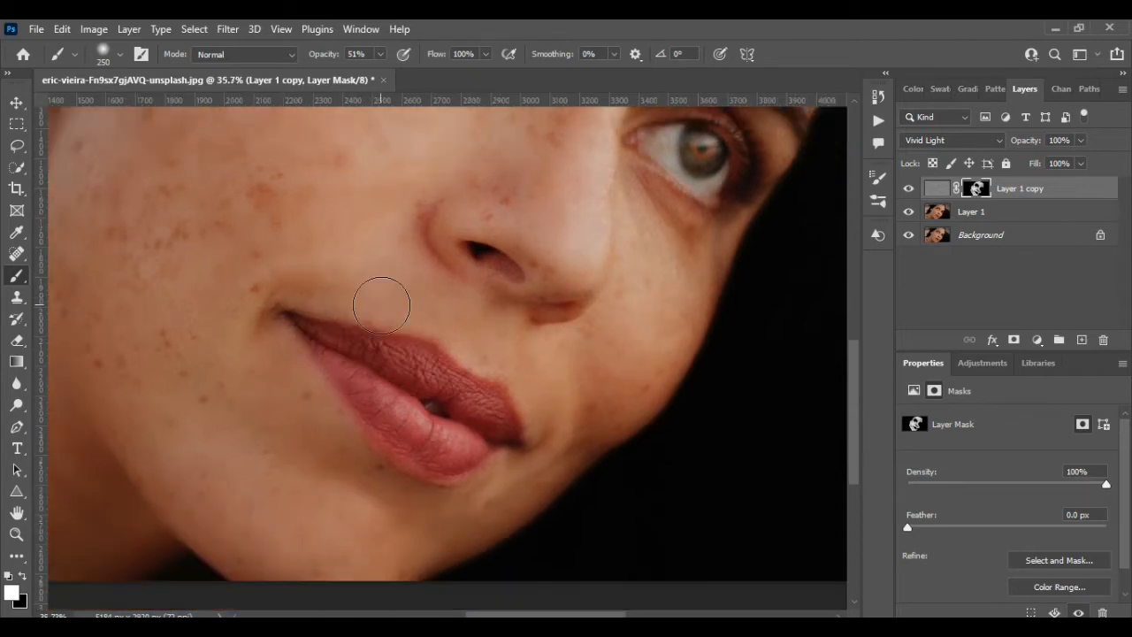
scroll(381, 306, "down", 5)
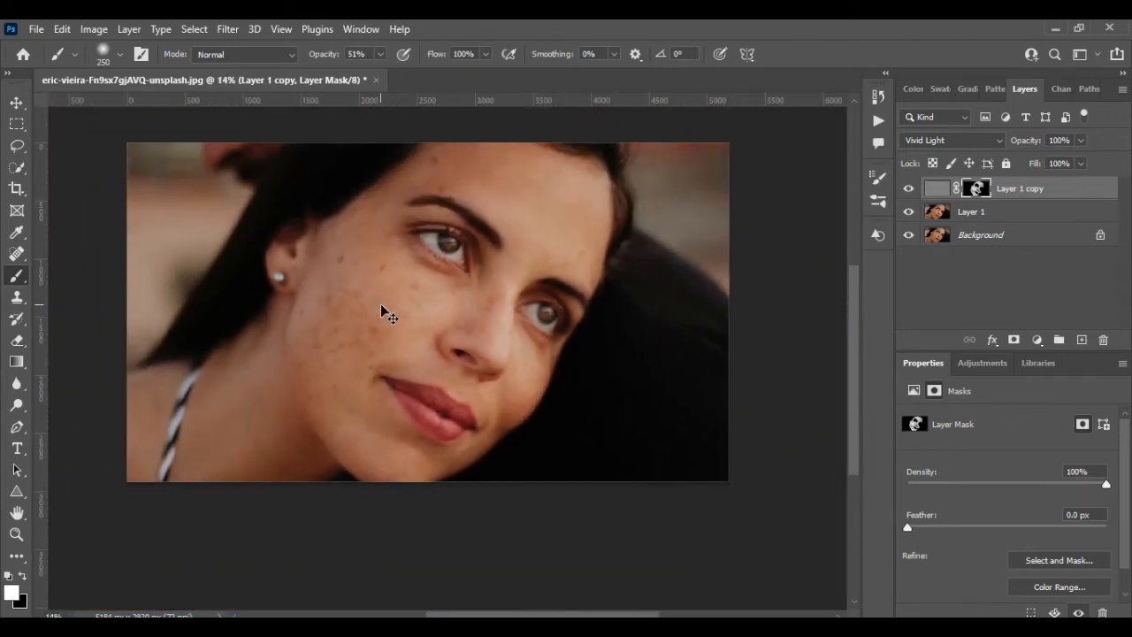
scroll(381, 305, "left", 1)
scroll(380, 305, "up", 2)
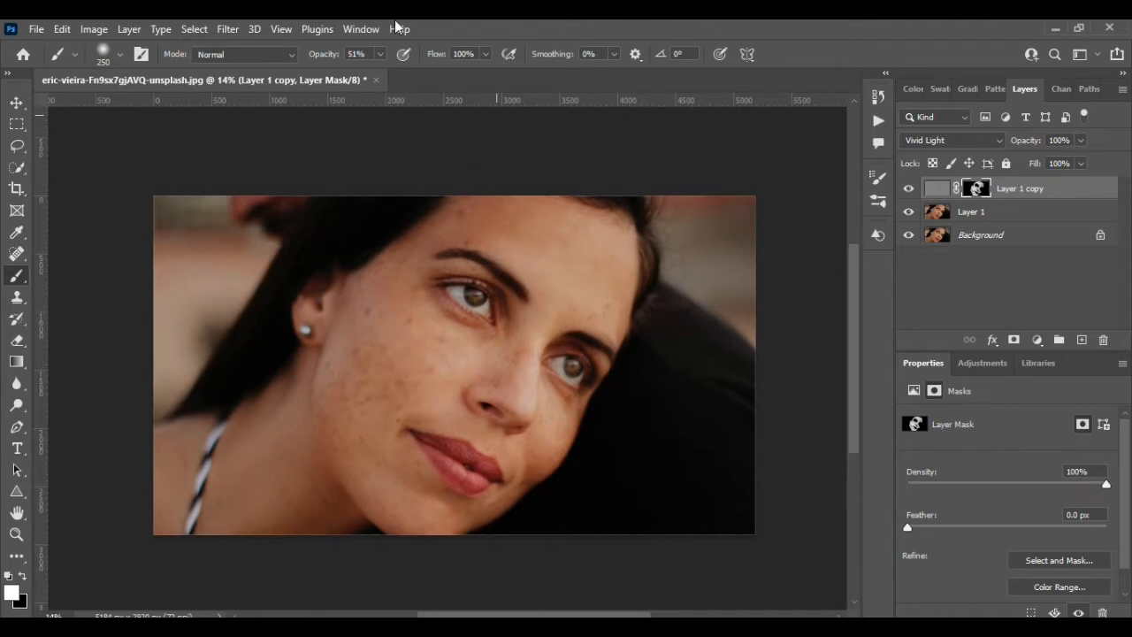
left_click(16, 99)
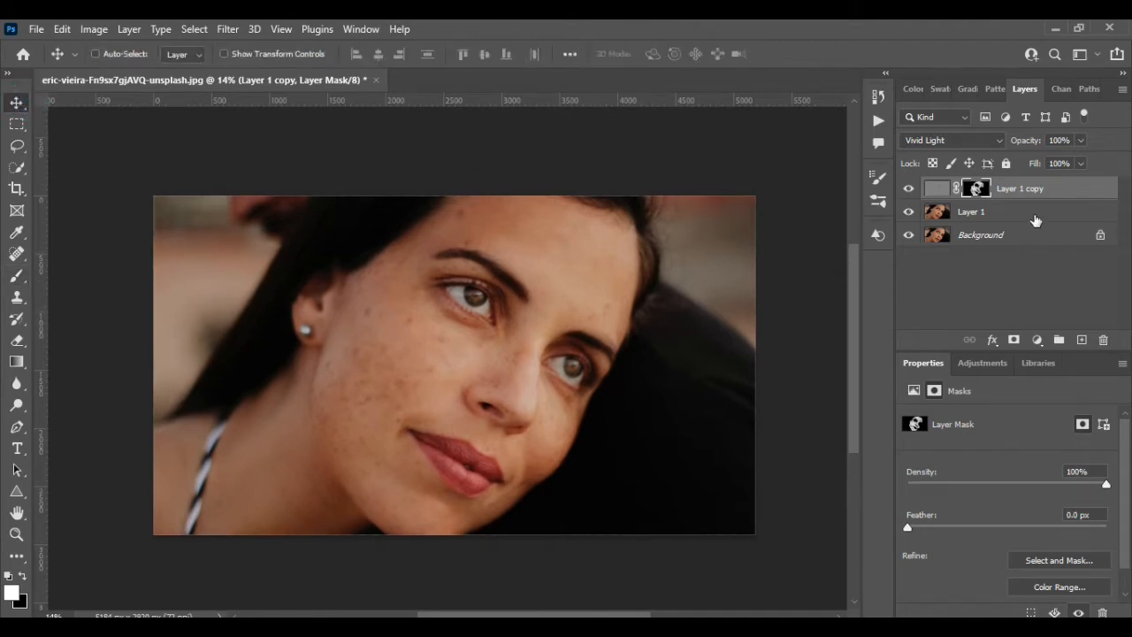
left_click(1036, 220)
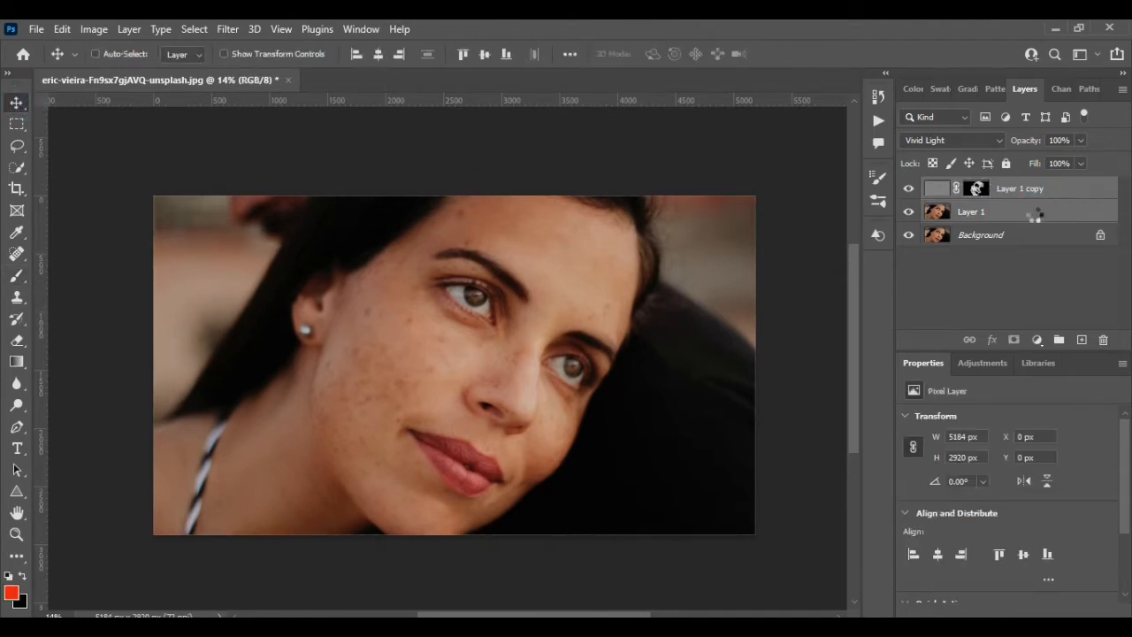
key("ctrl+e")
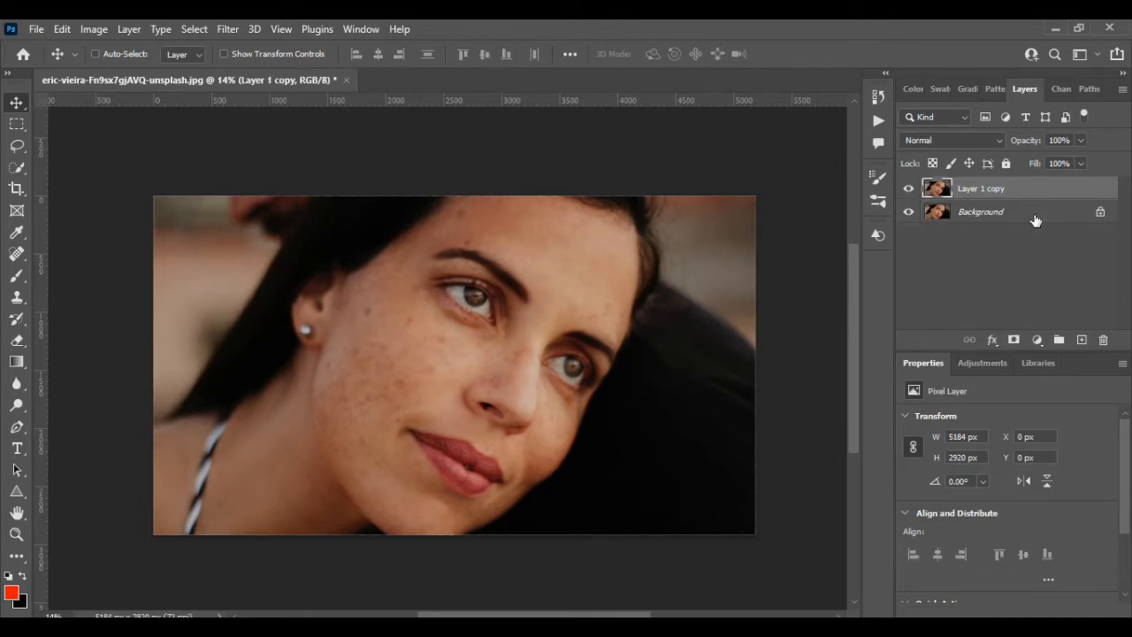
key("ctrl+j")
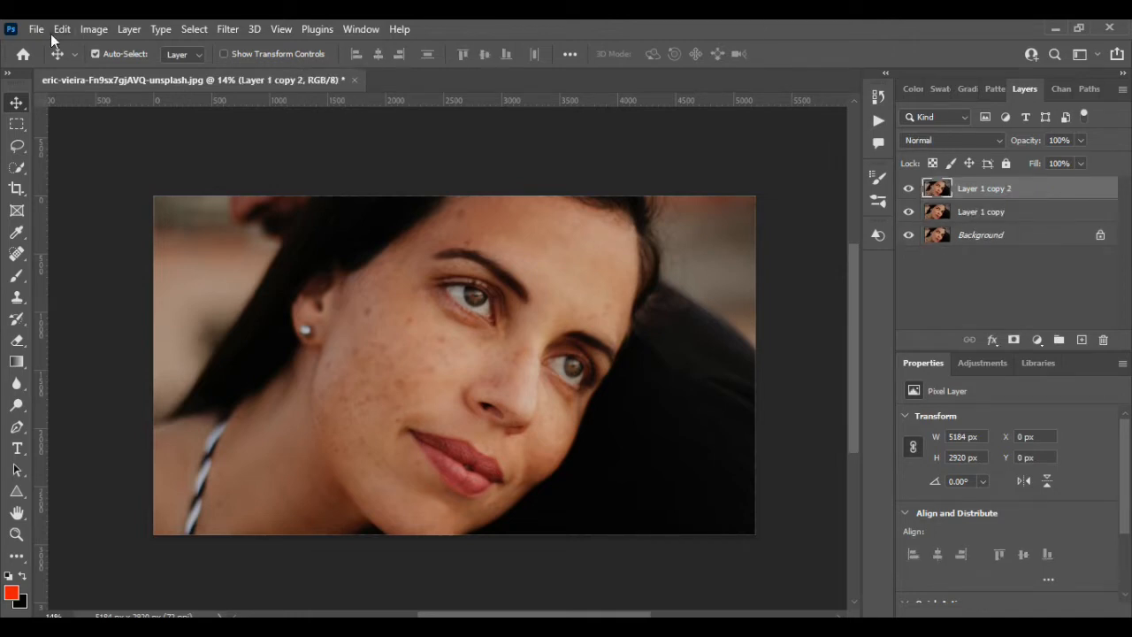
Apply the Camera Raw Filter to the duplicate with Noise Reduction 100, its Detail 0 and Sharpening 76.
left_click(224, 29)
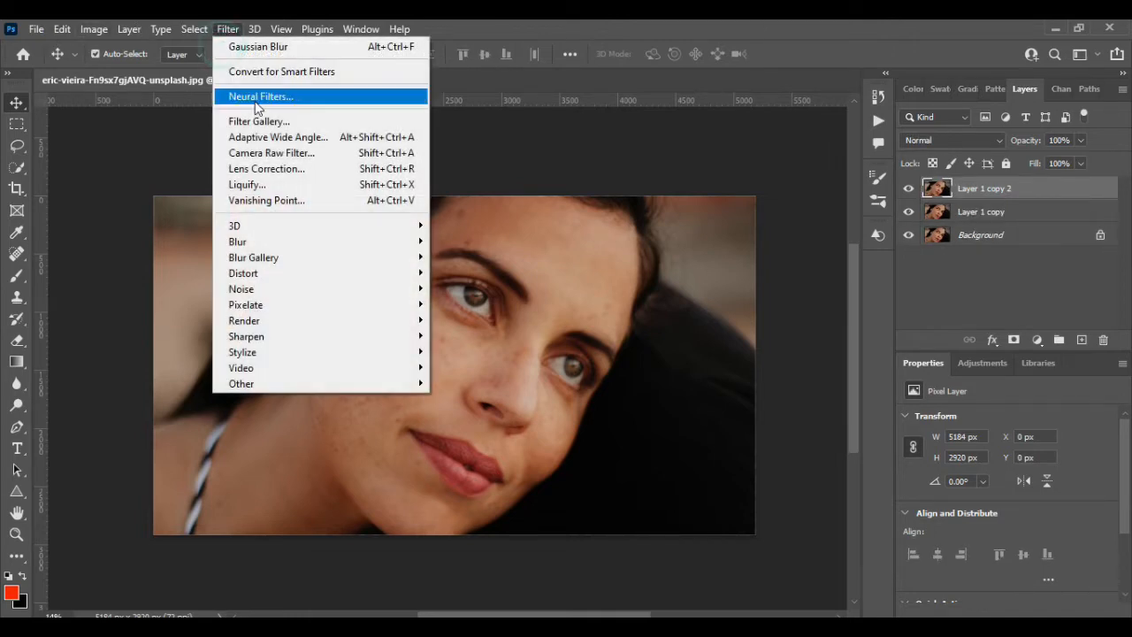
left_click(265, 153)
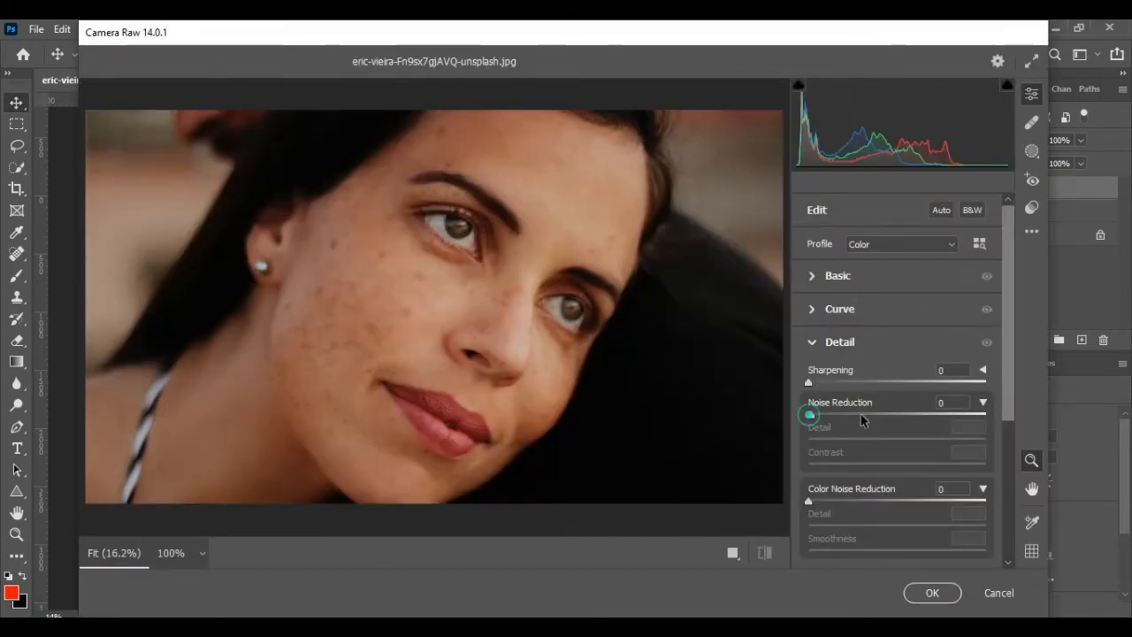
left_click_drag(863, 421, 997, 413)
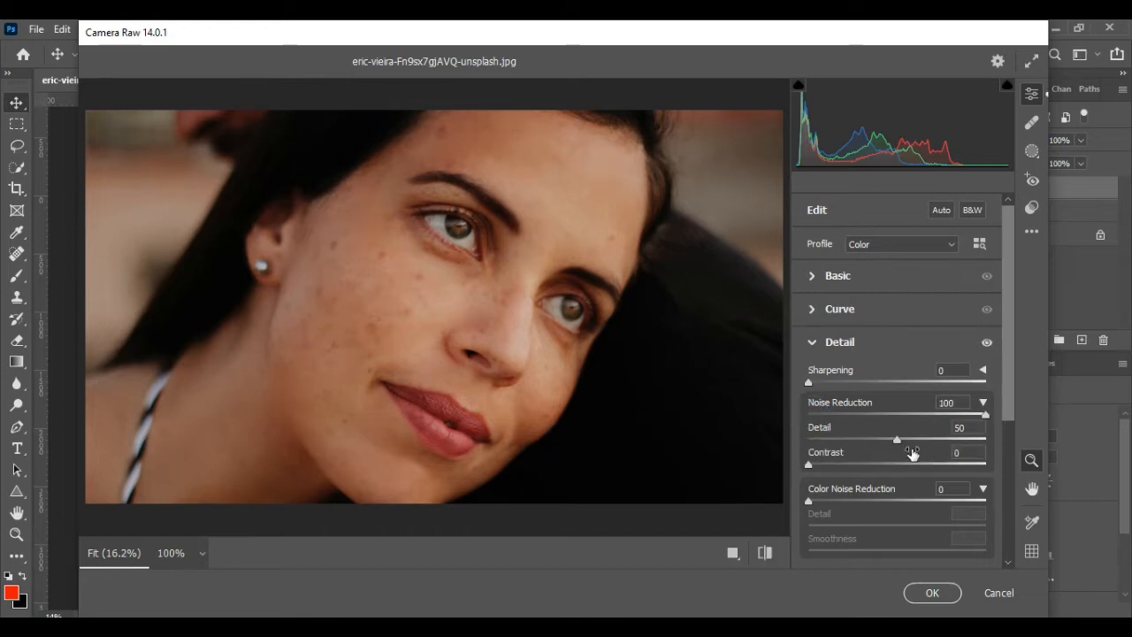
left_click_drag(899, 445, 834, 439)
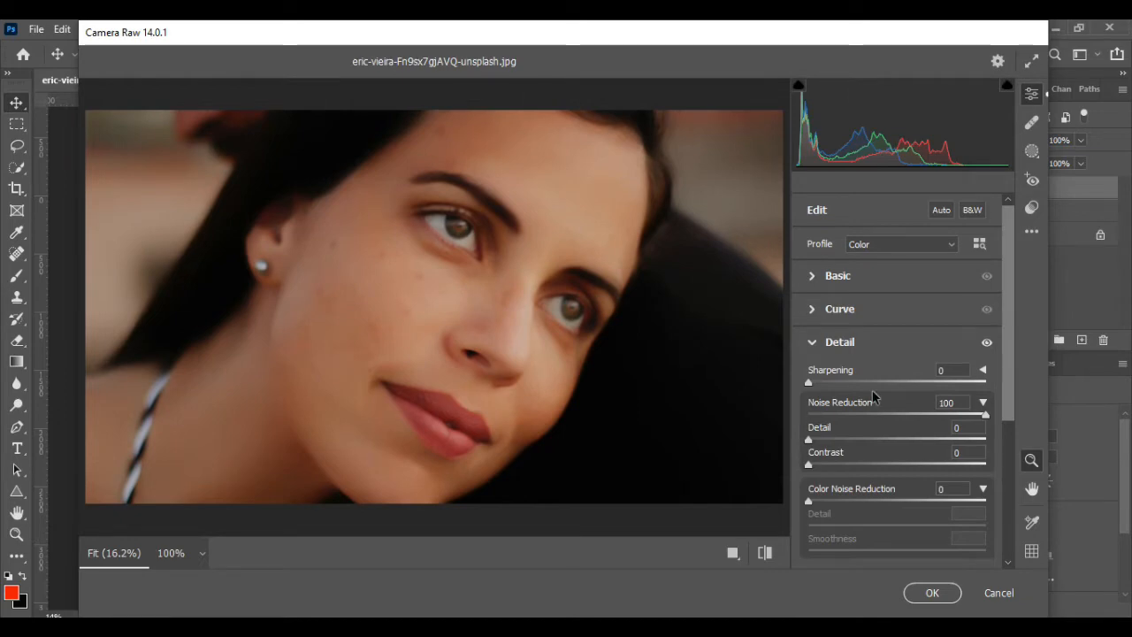
left_click_drag(811, 385, 880, 384)
left_click_drag(881, 386, 901, 384)
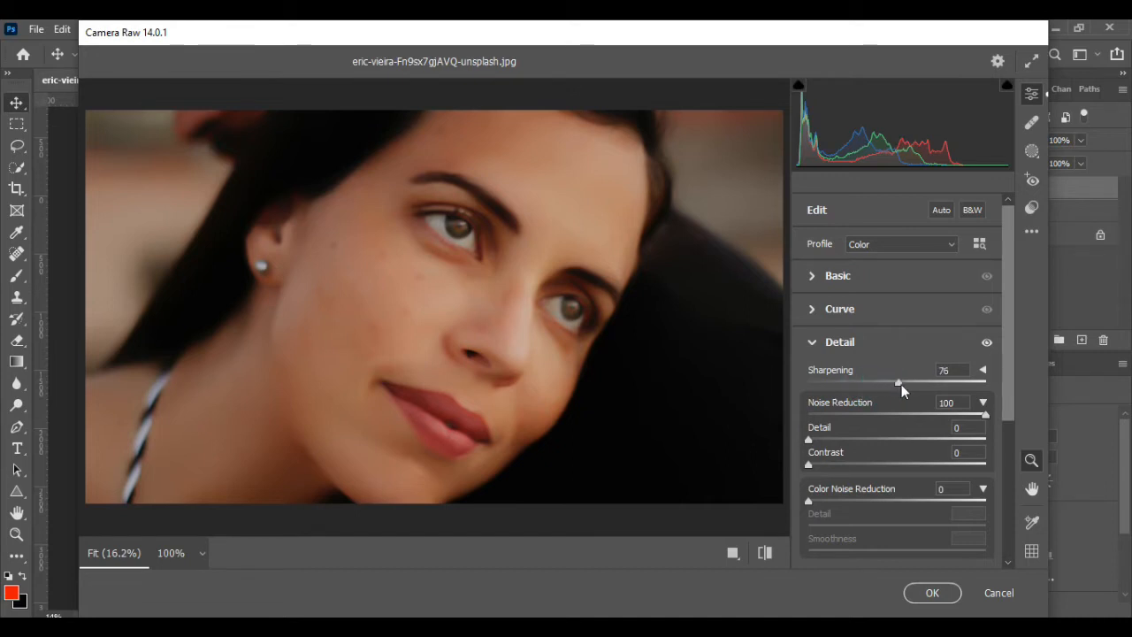
left_click(934, 592)
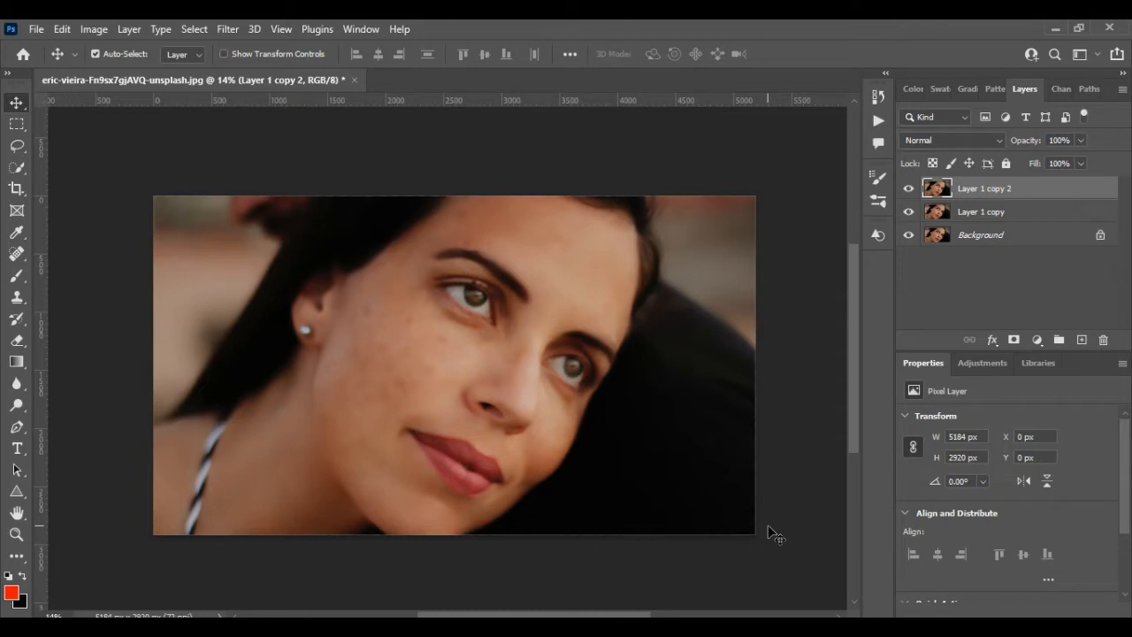
Add a layer mask to the filtered duplicate and invert it to black.
left_click(1014, 341)
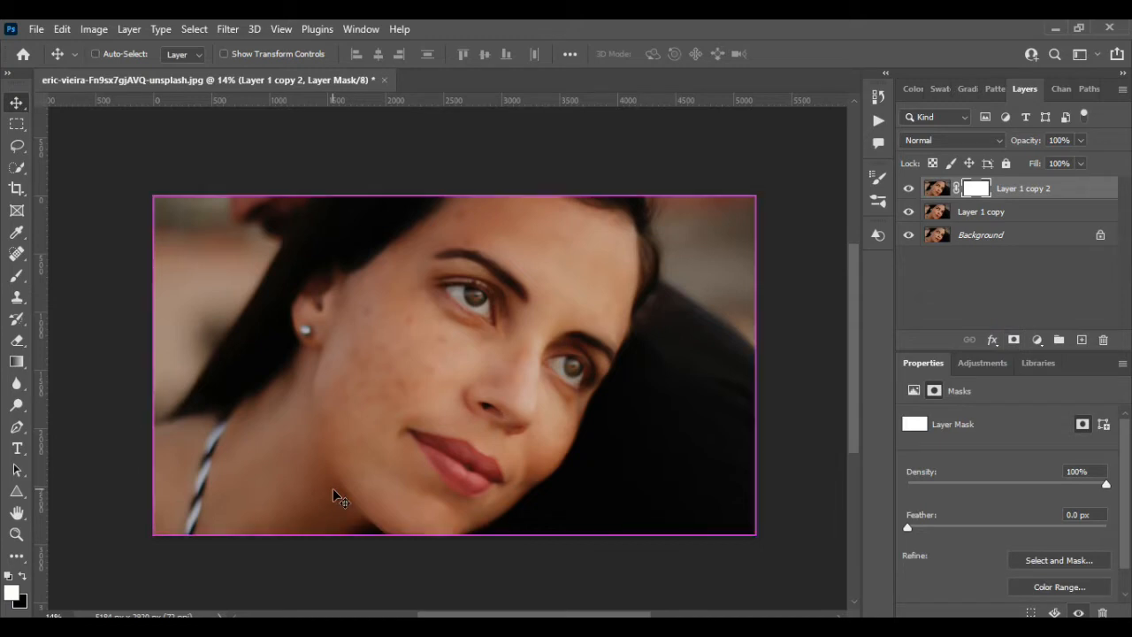
key("ctrl+i")
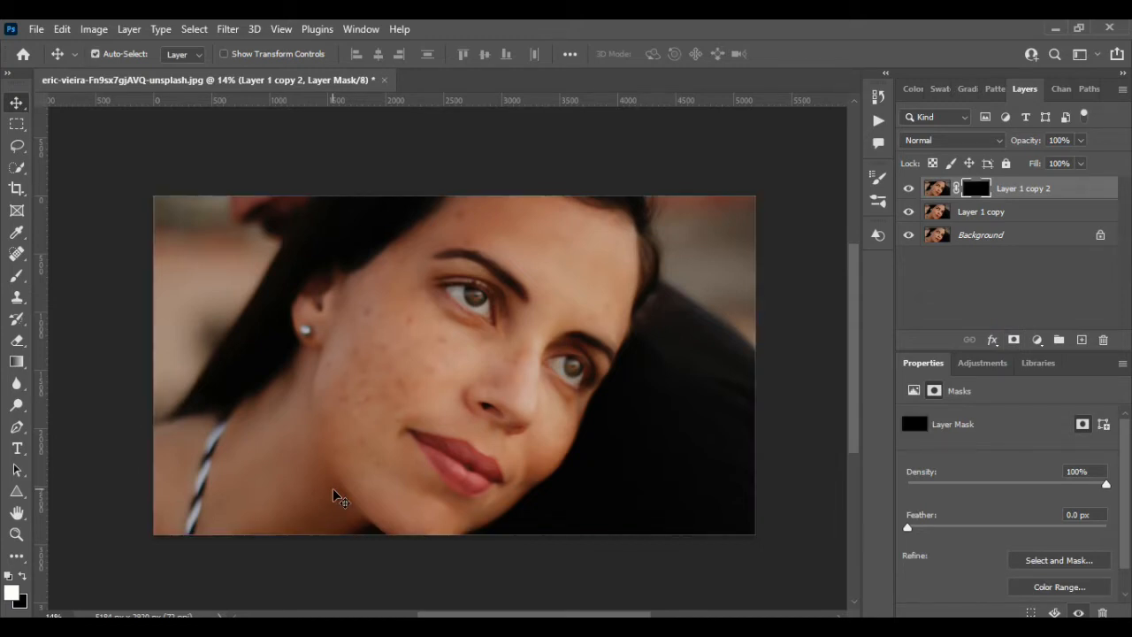
Paint white on the new mask with the 250 px Brush at 51% opacity over the near cheek, from below the eye toward the ear.
left_click(16, 278)
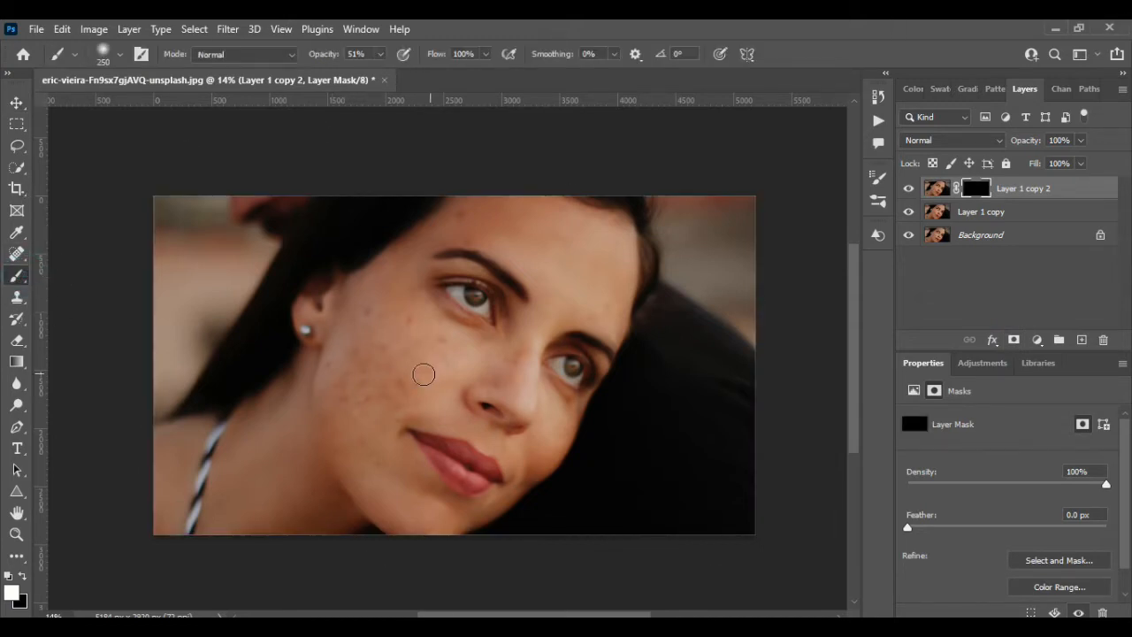
scroll(372, 382, "up", 5)
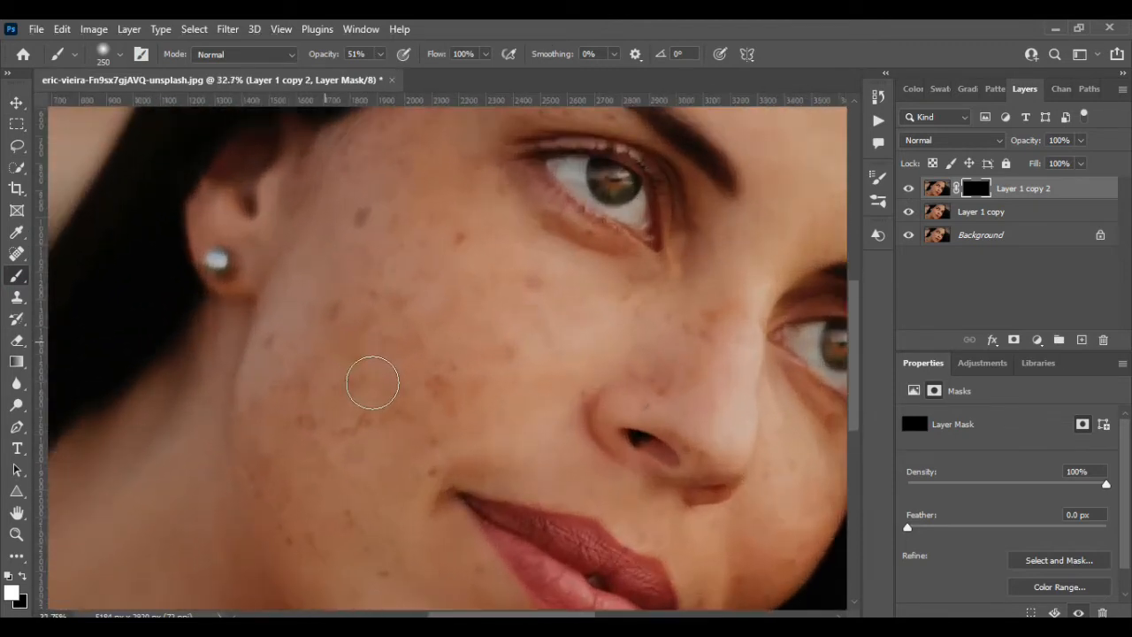
left_click(358, 219)
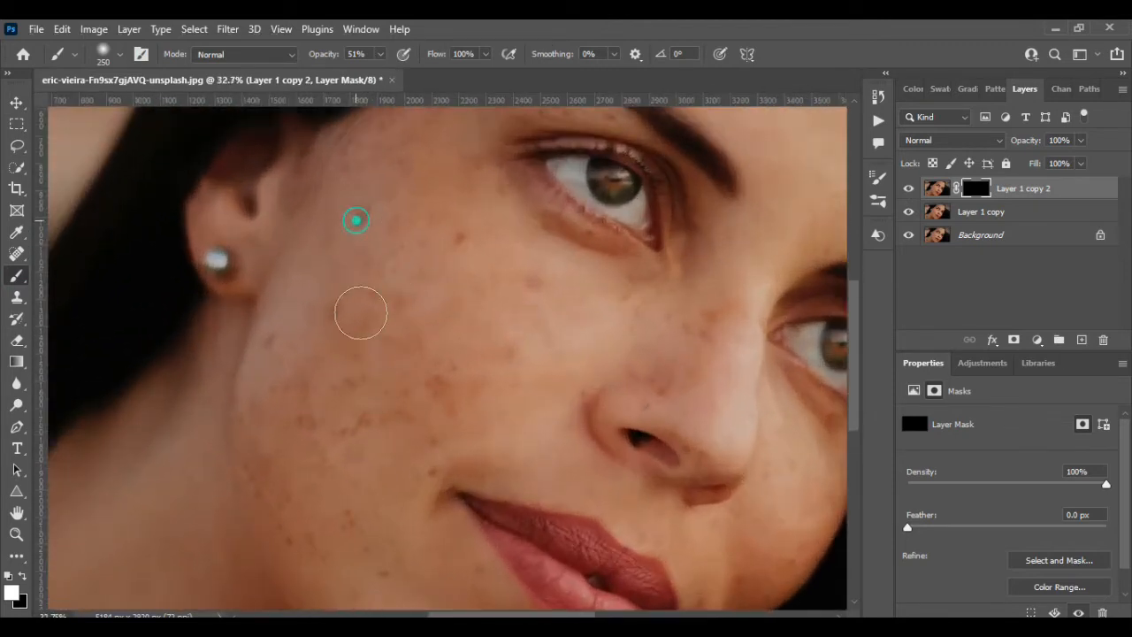
left_click(435, 243)
left_click(505, 288)
left_click(353, 315)
left_click(357, 354)
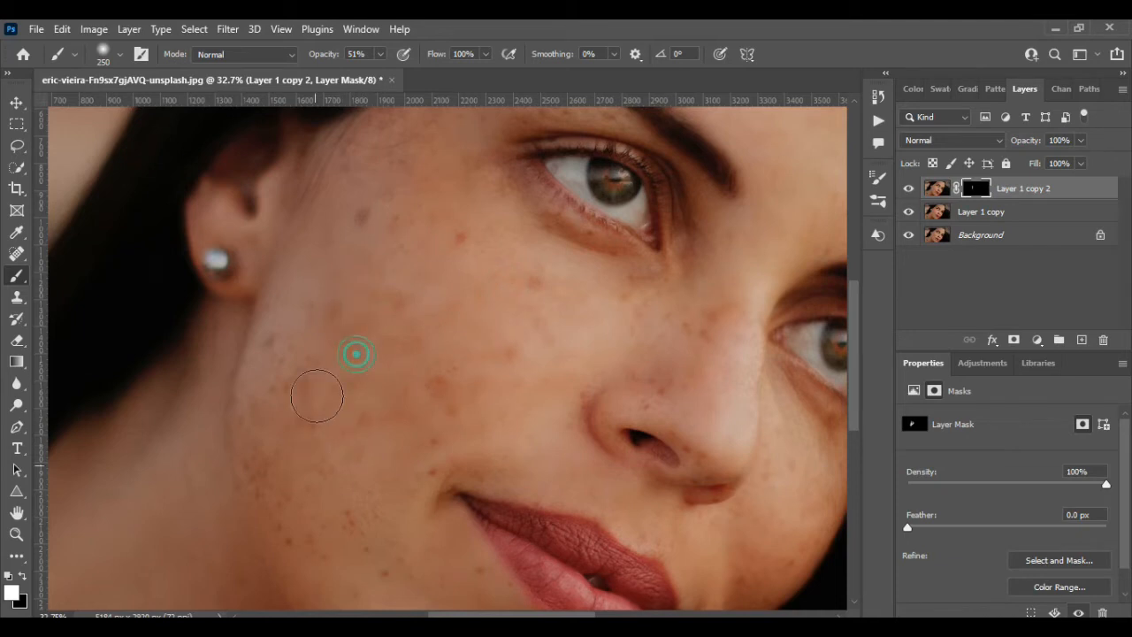
left_click(299, 360)
left_click(279, 347)
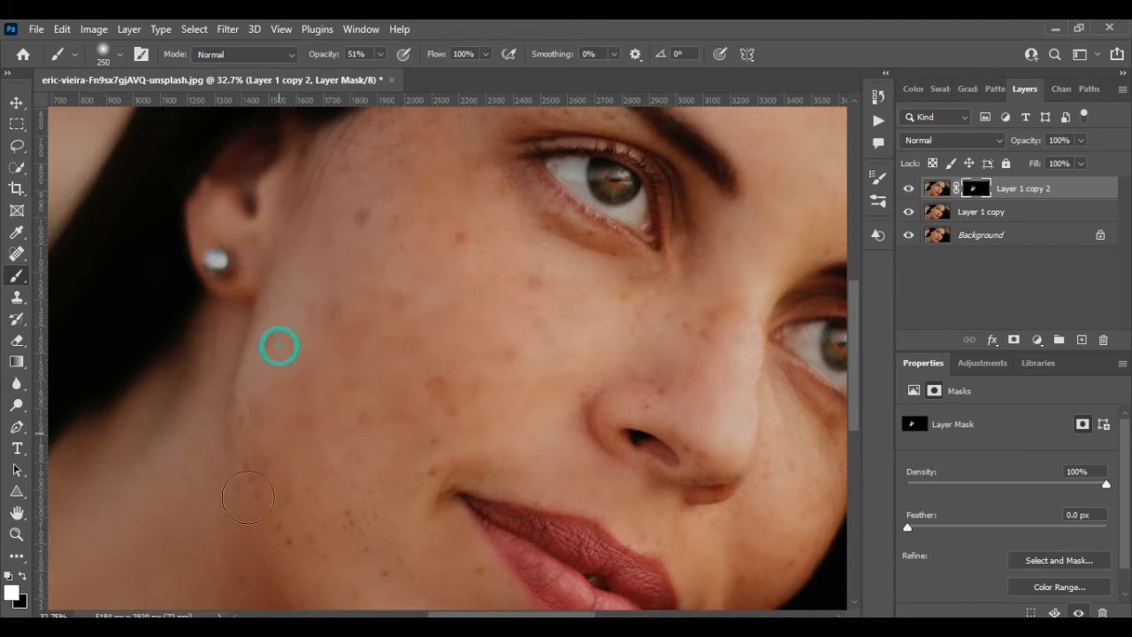
Paint white on the layer mask over the lower cheek, jawline and chin with the 250 px brush.
left_click(346, 458)
left_click(380, 450)
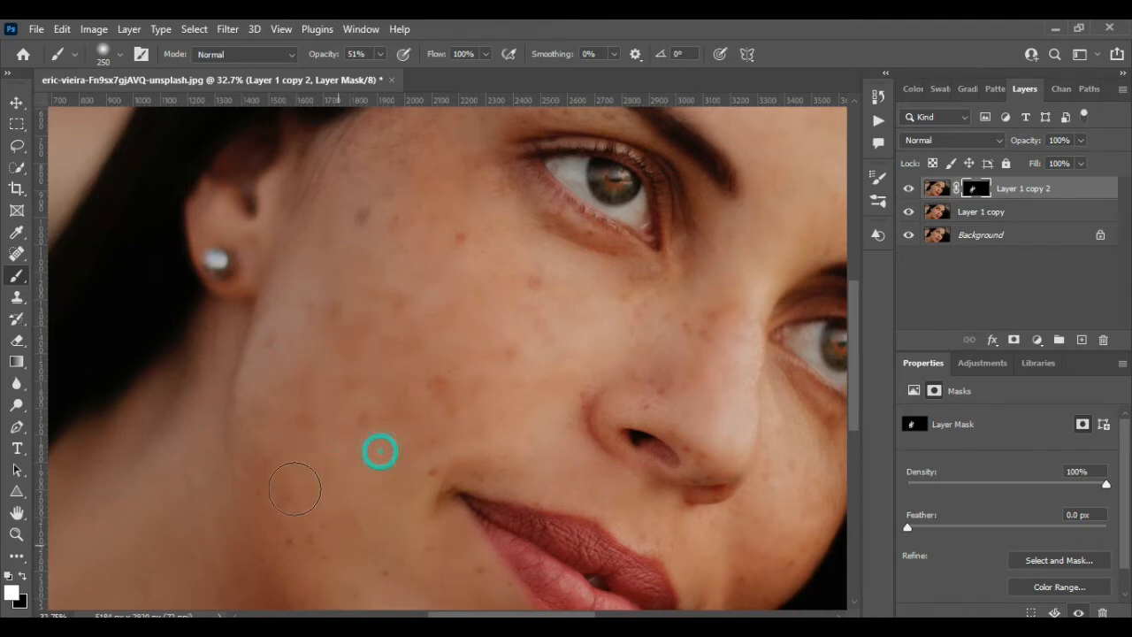
left_click(293, 486)
scroll(356, 531, "down", 2)
scroll(356, 505, "down", 2)
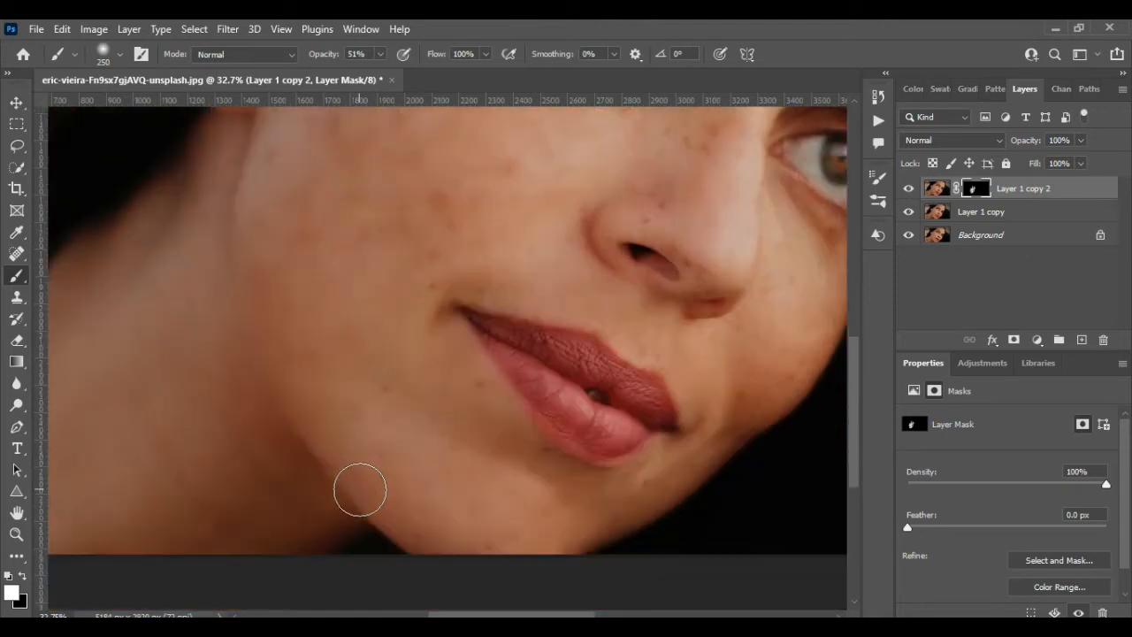
left_click(439, 451)
left_click(374, 480)
Paint white on the mask over the side of the nose, beneath the near eye and across the temple.
scroll(548, 503, "up", 6)
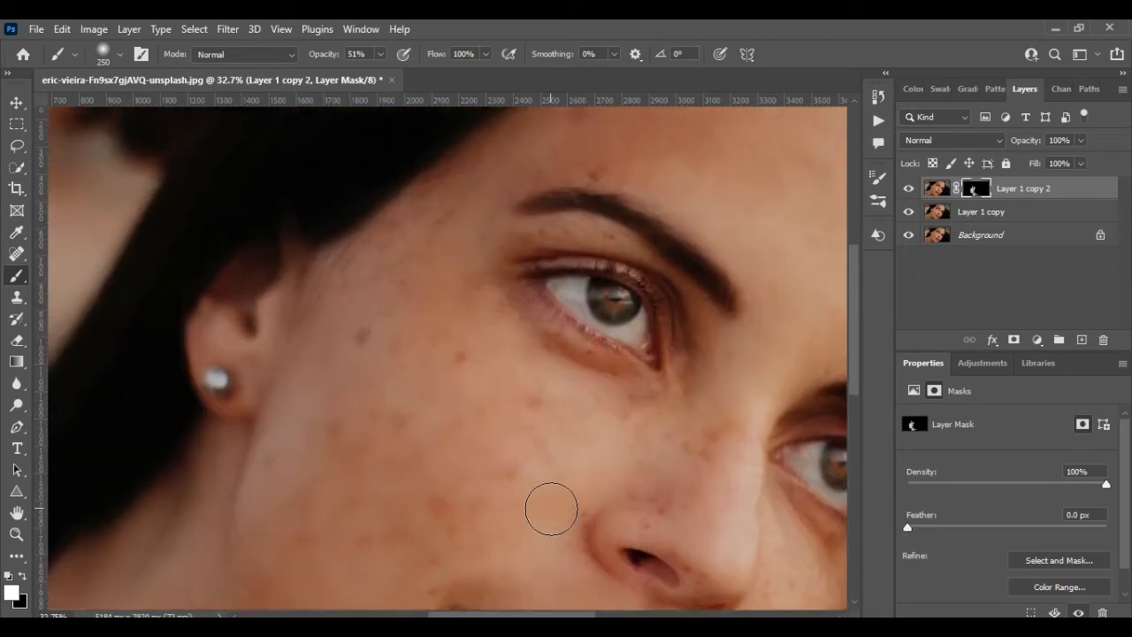
left_click(706, 372)
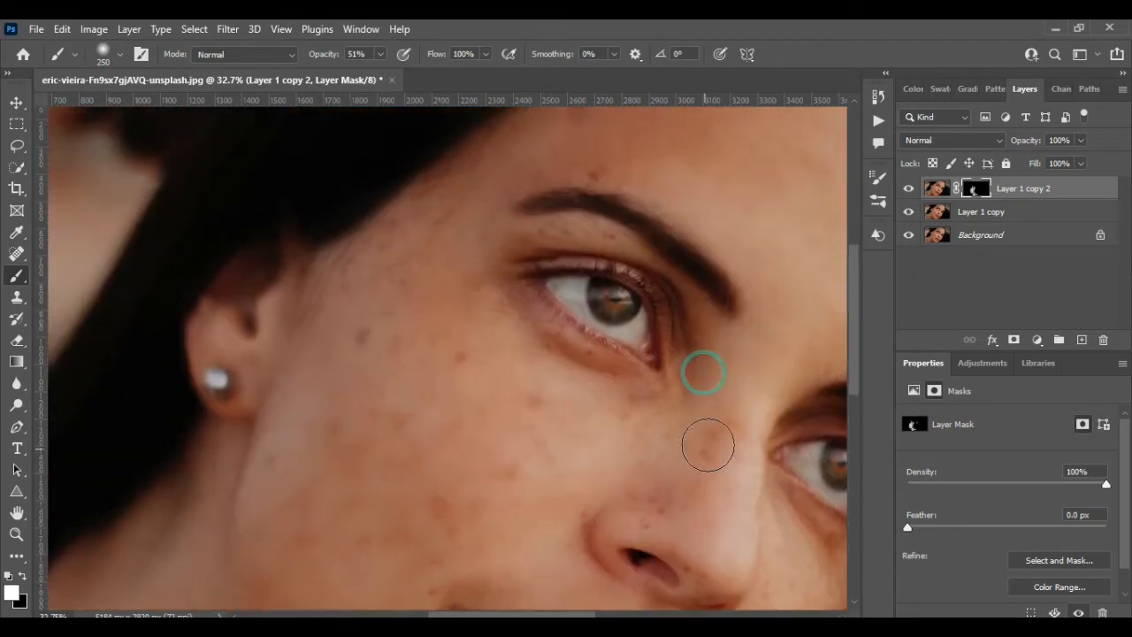
left_click(624, 429)
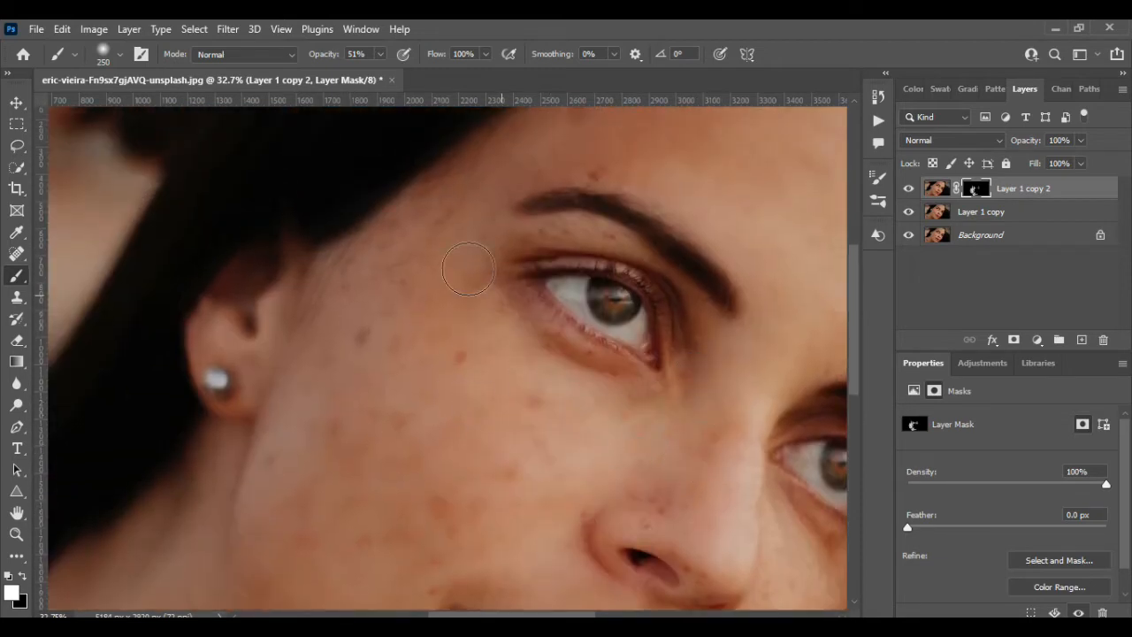
left_click(331, 250)
Paint white on the mask over the forehead above the near eyebrow and over the upper eyelid.
scroll(372, 415, "up", 3)
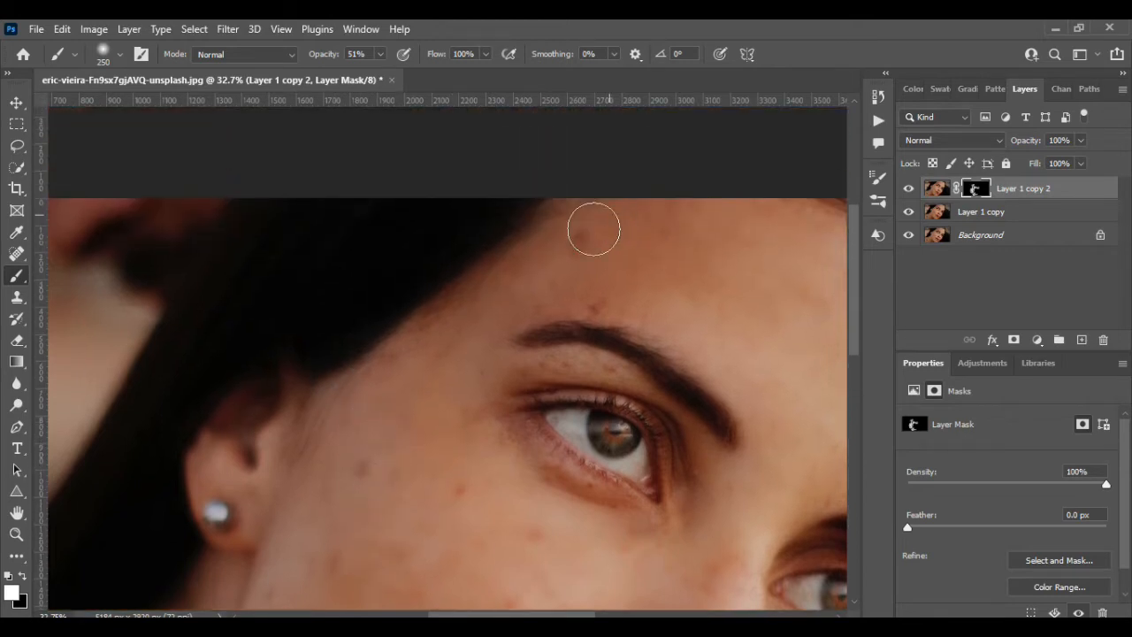
left_click(582, 256)
left_click(599, 310)
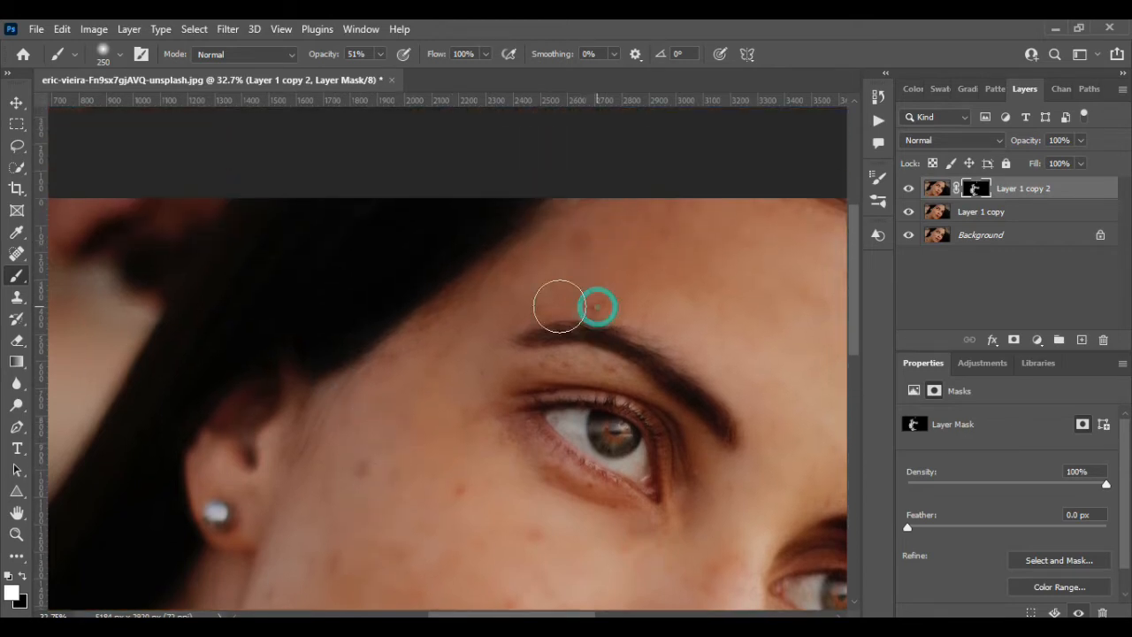
left_click(617, 373)
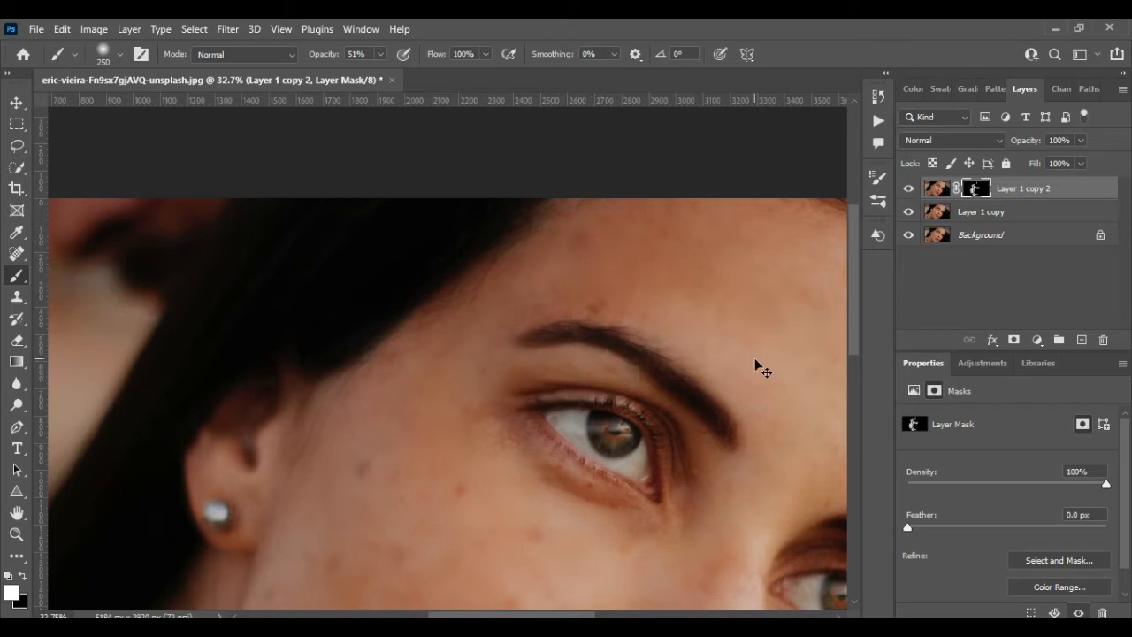
Enlarge the brush to 500 px and paint white on the mask across the forehead from the far brow to the hairline.
scroll(752, 345, "right", 5)
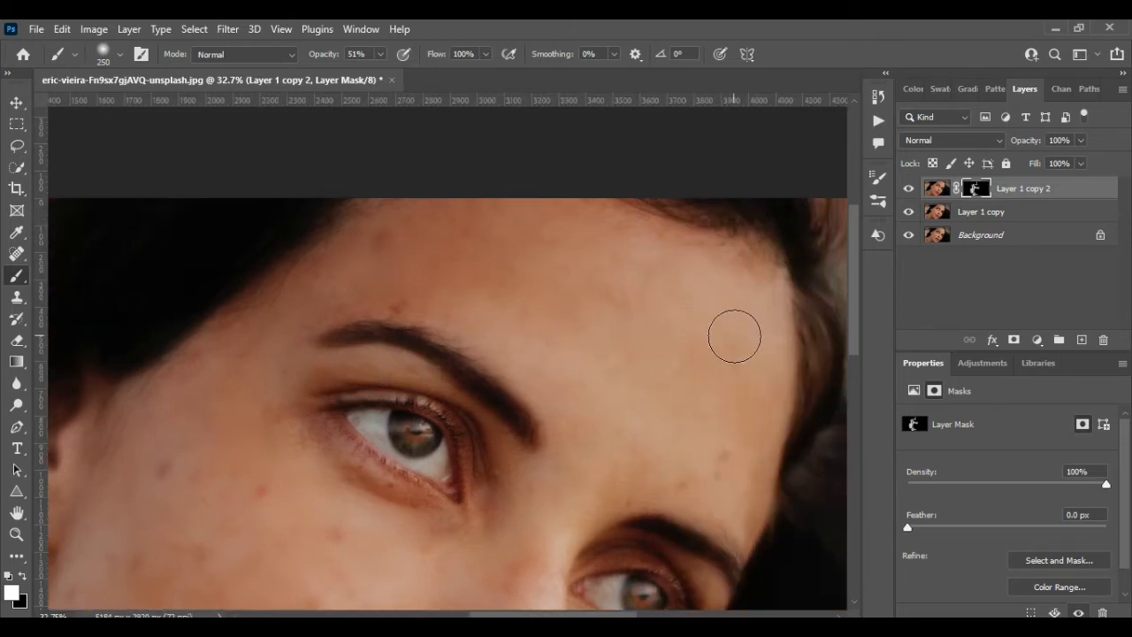
key("bracketright")
key("bracketright")
key("bracketright")
left_click(718, 315)
left_click(682, 486)
left_click(706, 442)
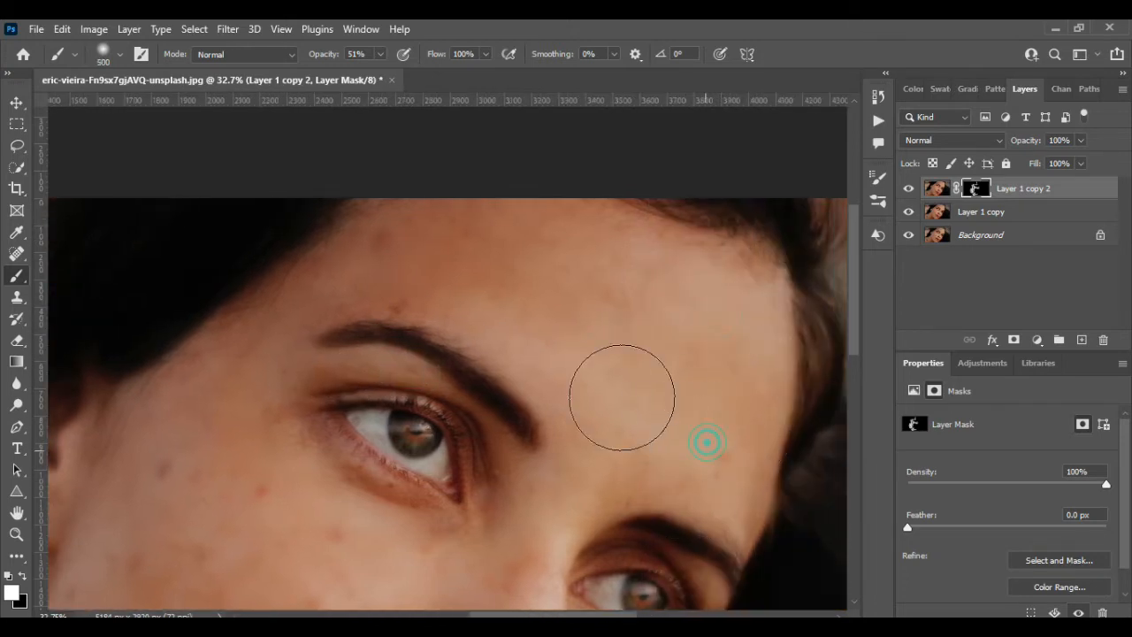
left_click(621, 398)
left_click(723, 313)
scroll(548, 283, "up", 3)
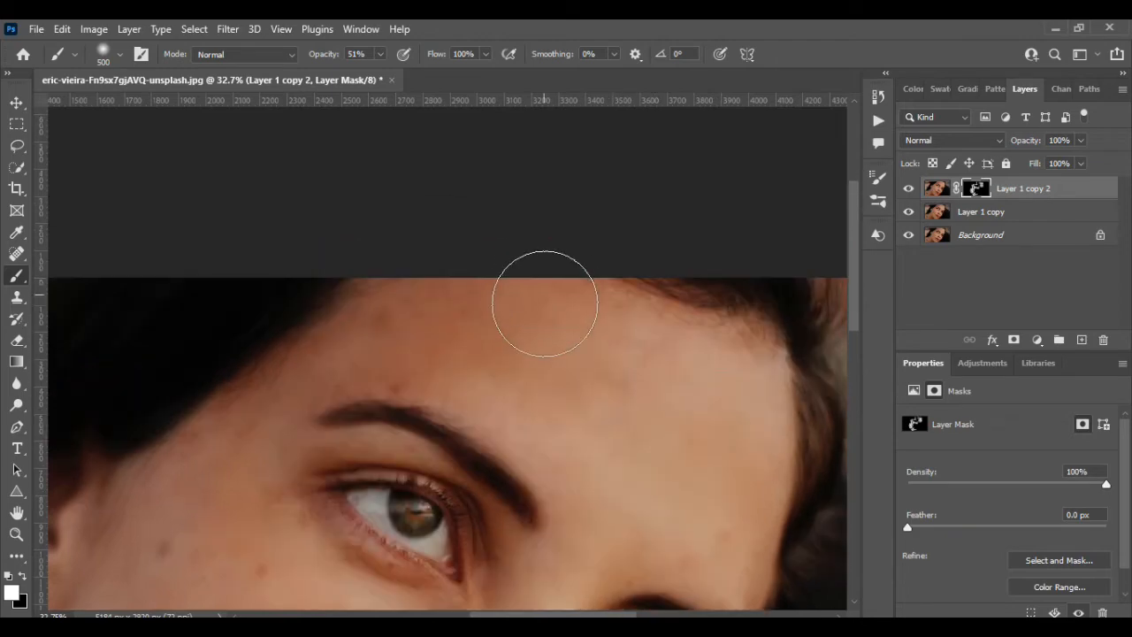
left_click(539, 303)
Reduce the brush to 250 px and paint white on the mask over the far cheek below the eye.
scroll(594, 397, "down", 10)
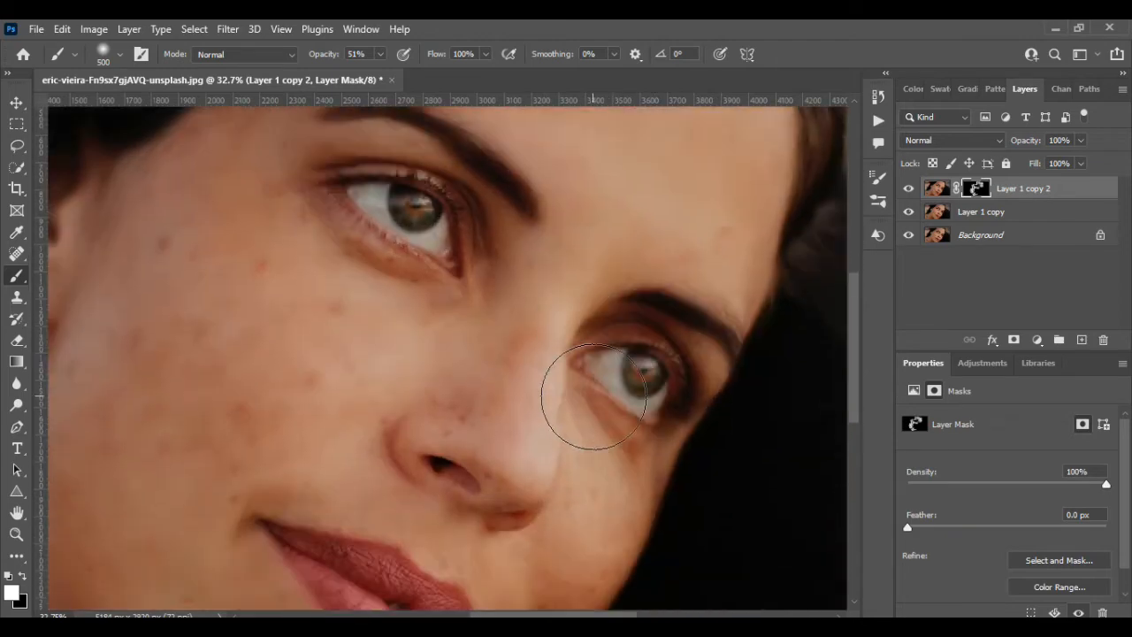
scroll(594, 398, "down", 4)
key("bracketleft")
key("bracketleft")
key("bracketleft")
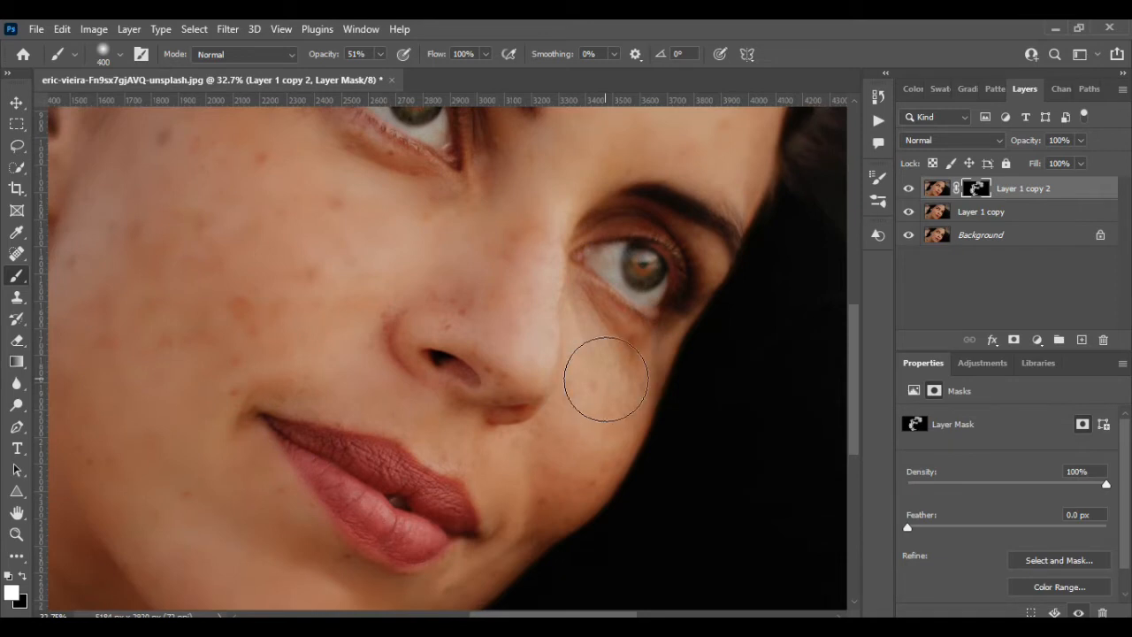
left_click(578, 340)
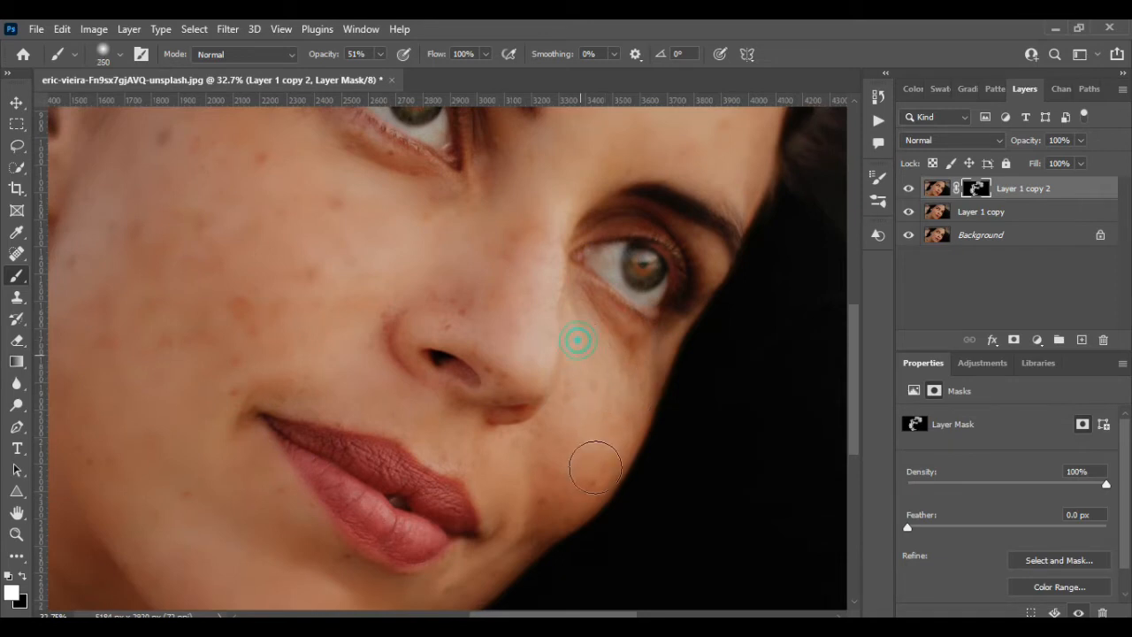
left_click(559, 394)
left_click(636, 395)
left_click(616, 451)
Paint white on the mask over the nose tip, nostril area and bridge.
left_click(503, 293)
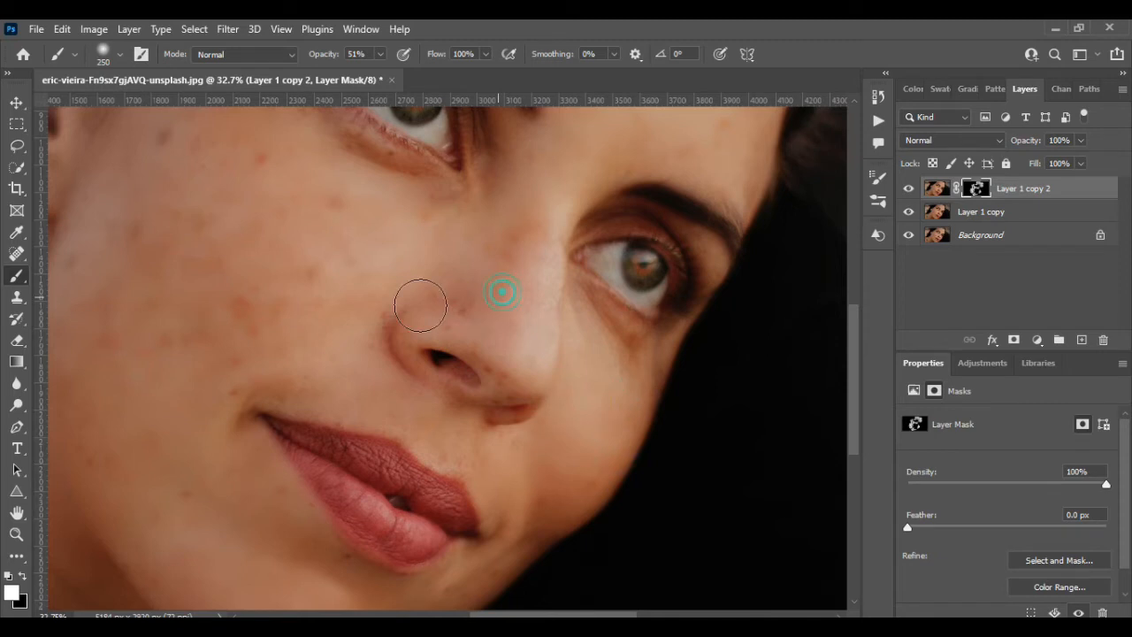
left_click(495, 372)
left_click(549, 240)
Reduce the brush to 150 px and paint white on the mask around the upper and lower edges of the lips.
scroll(362, 399, "down", 5)
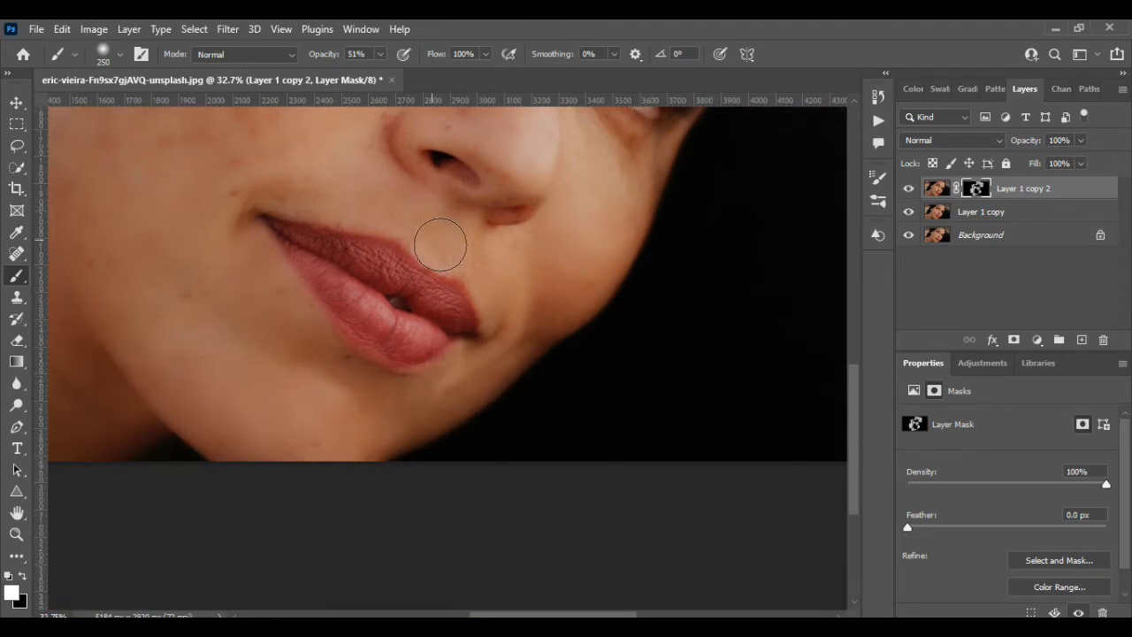
key("bracketleft")
mouse_move(418, 240)
left_mouse_down()
mouse_move(467, 264)
mouse_move(493, 291)
left_mouse_up()
left_click(321, 223)
left_click(321, 332)
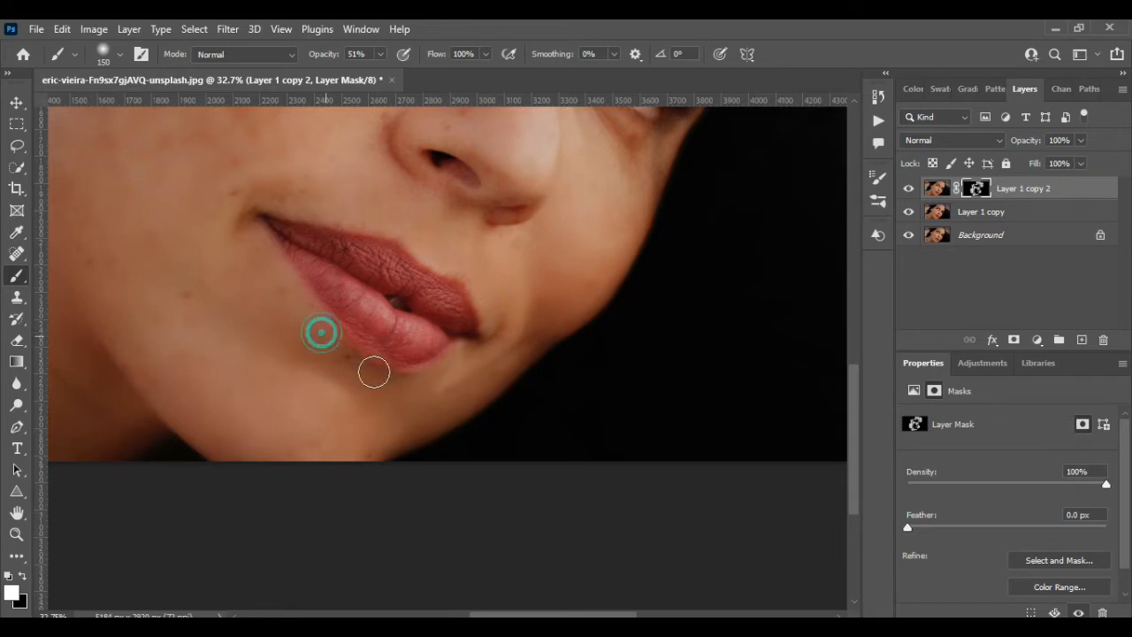
Merge the masked layer with Layer 1 copy beneath it and duplicate the merged layer.
scroll(331, 394, "down", 2)
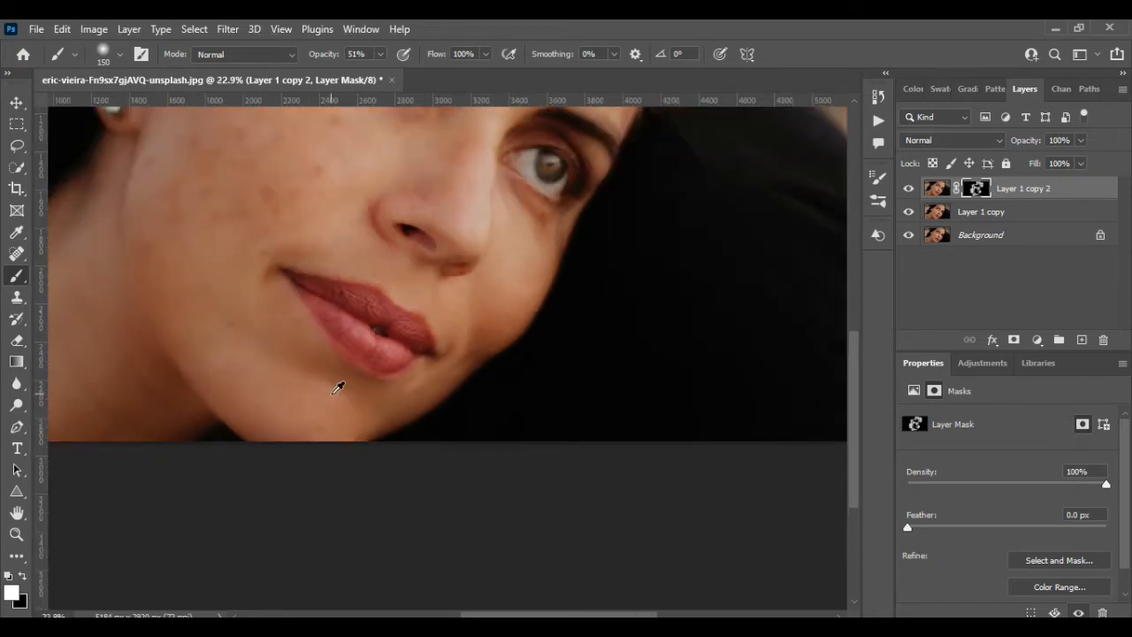
scroll(332, 395, "up", 6)
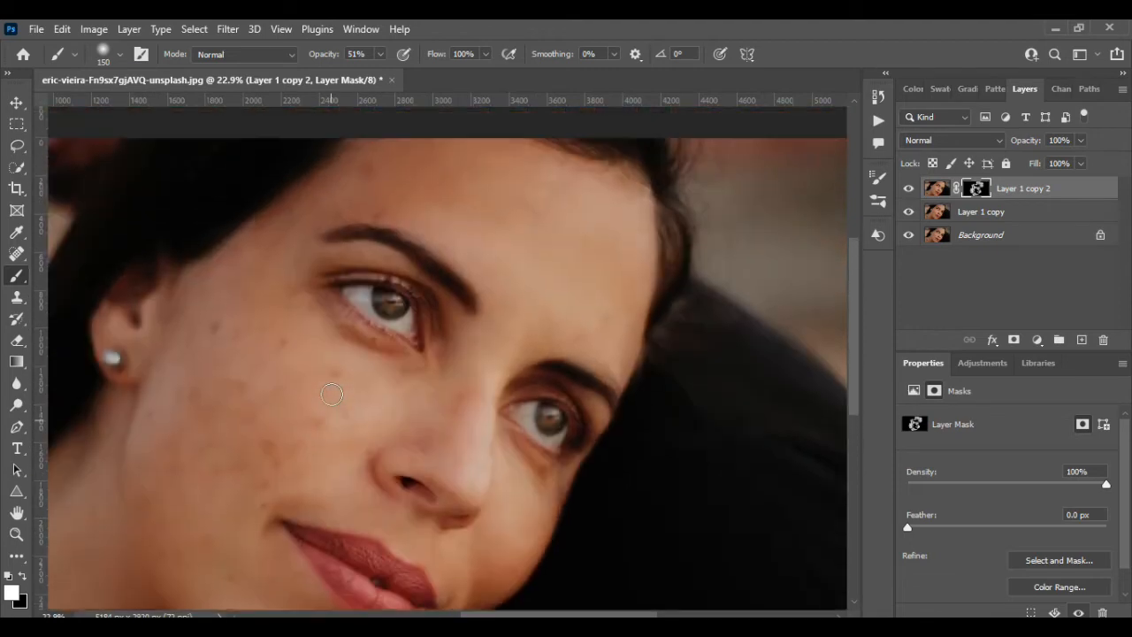
scroll(332, 394, "down", 5)
scroll(332, 394, "left", 4)
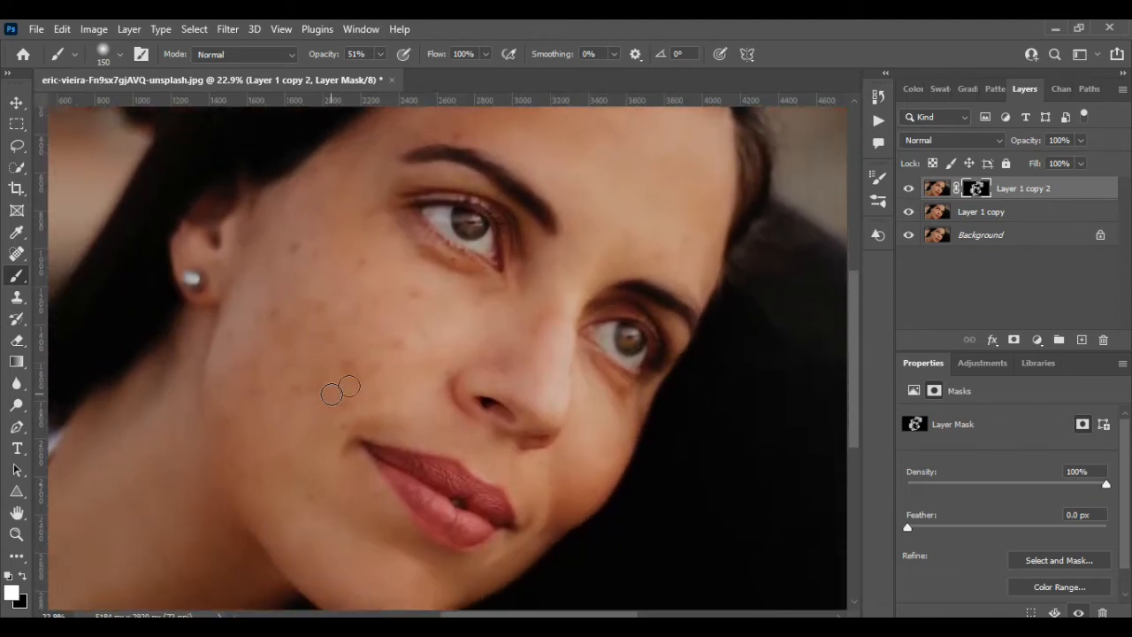
left_click(18, 104)
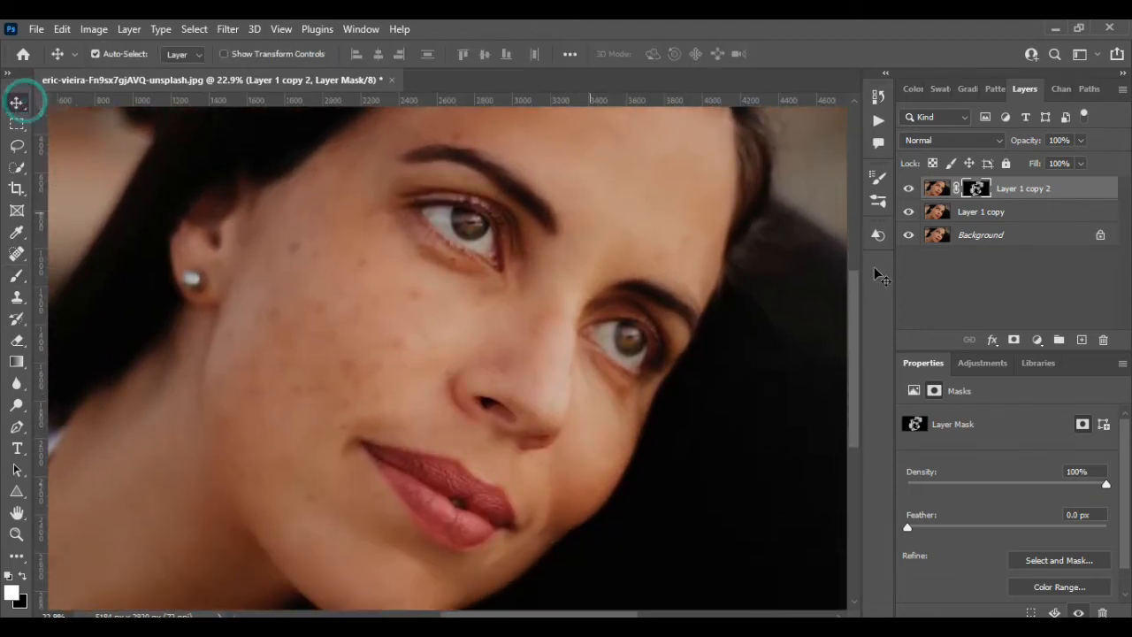
left_click(1009, 215, "shift")
key("ctrl+e")
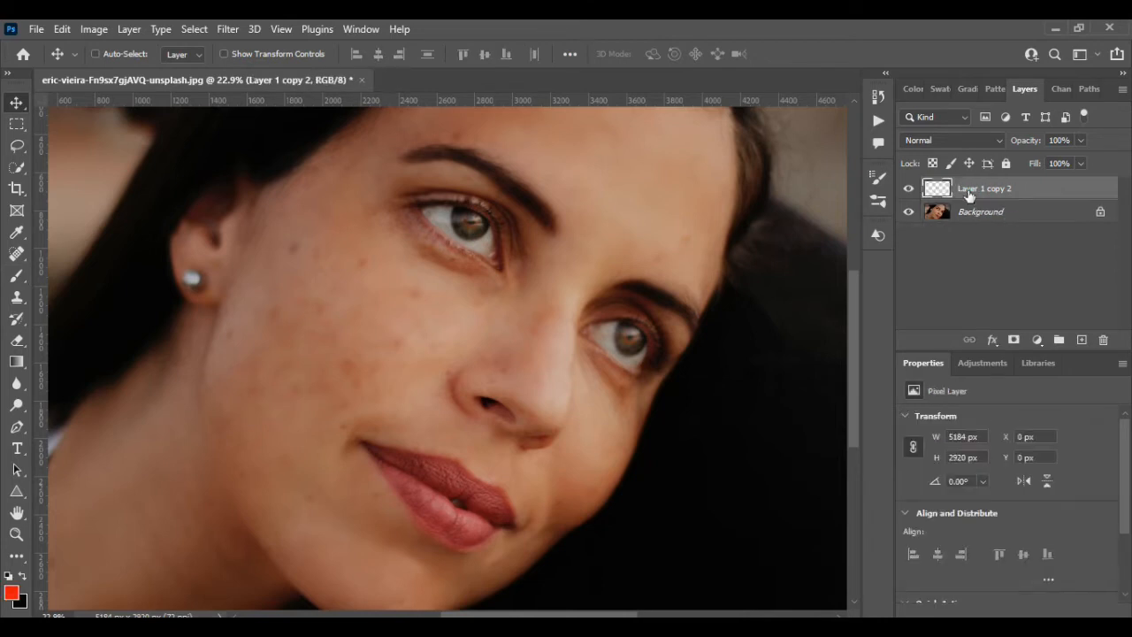
scroll(419, 396, "down", 2)
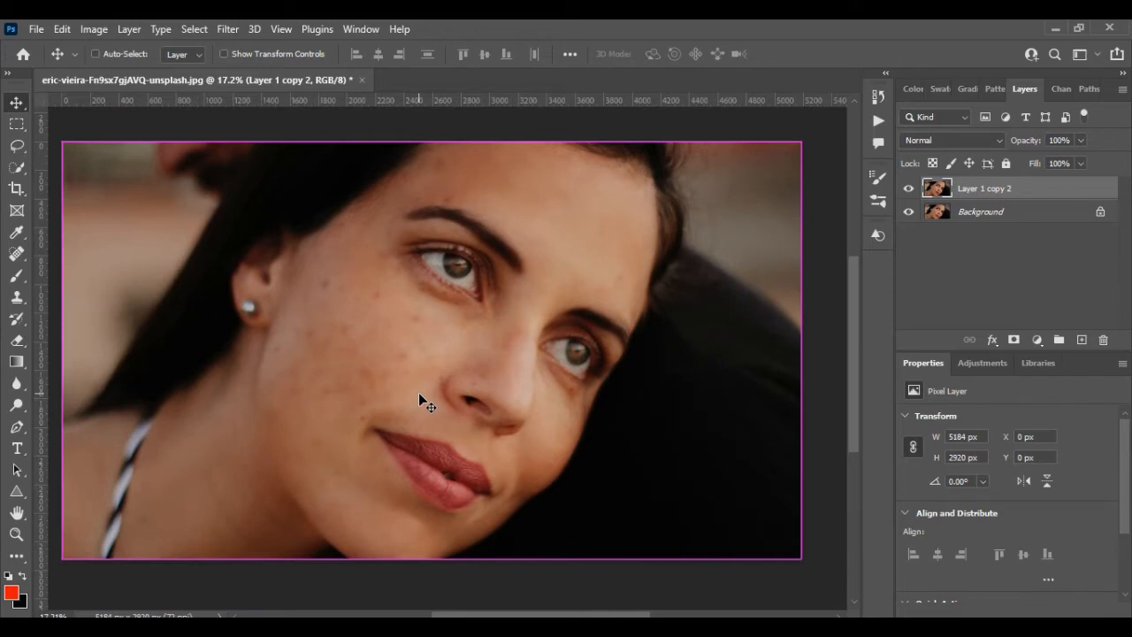
key("ctrl+j")
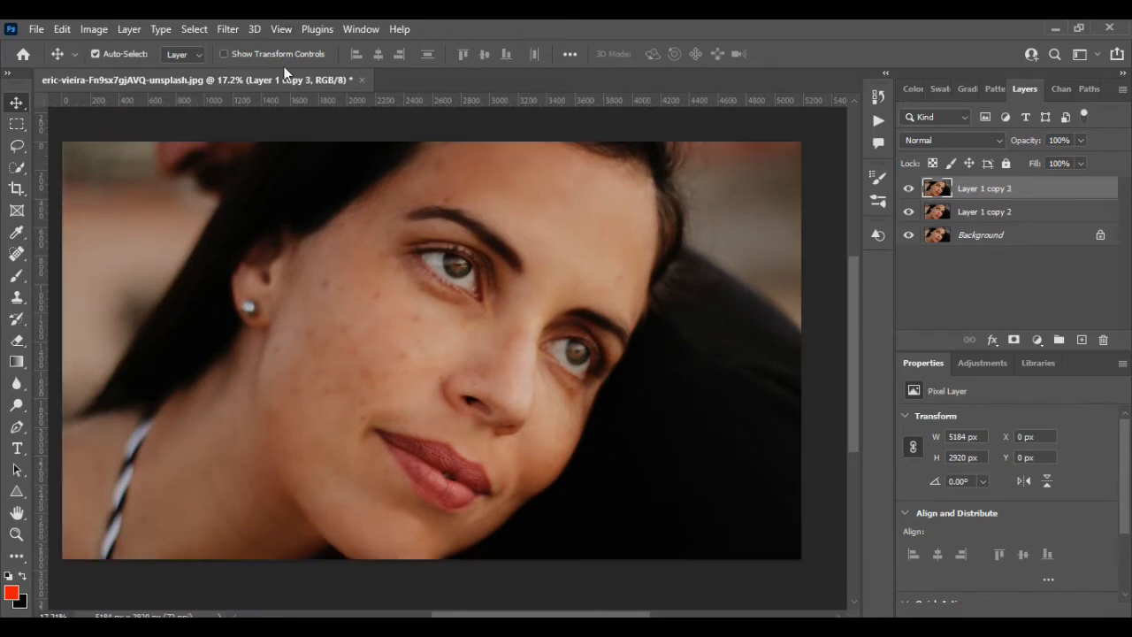
left_click(227, 30)
mouse_move(275, 250)
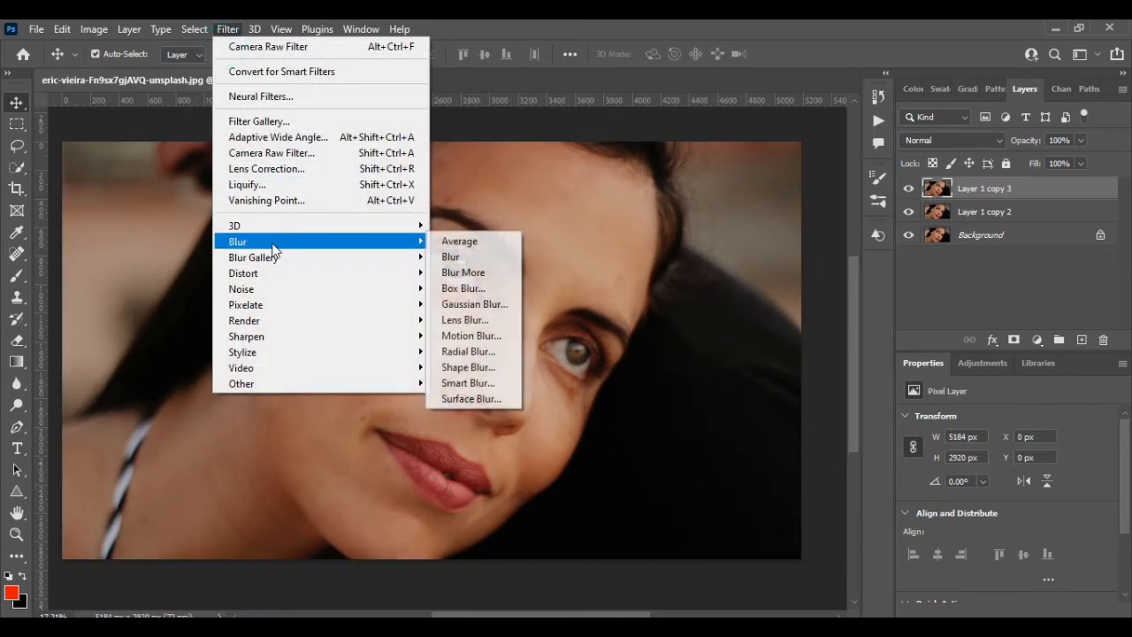
left_click(485, 399)
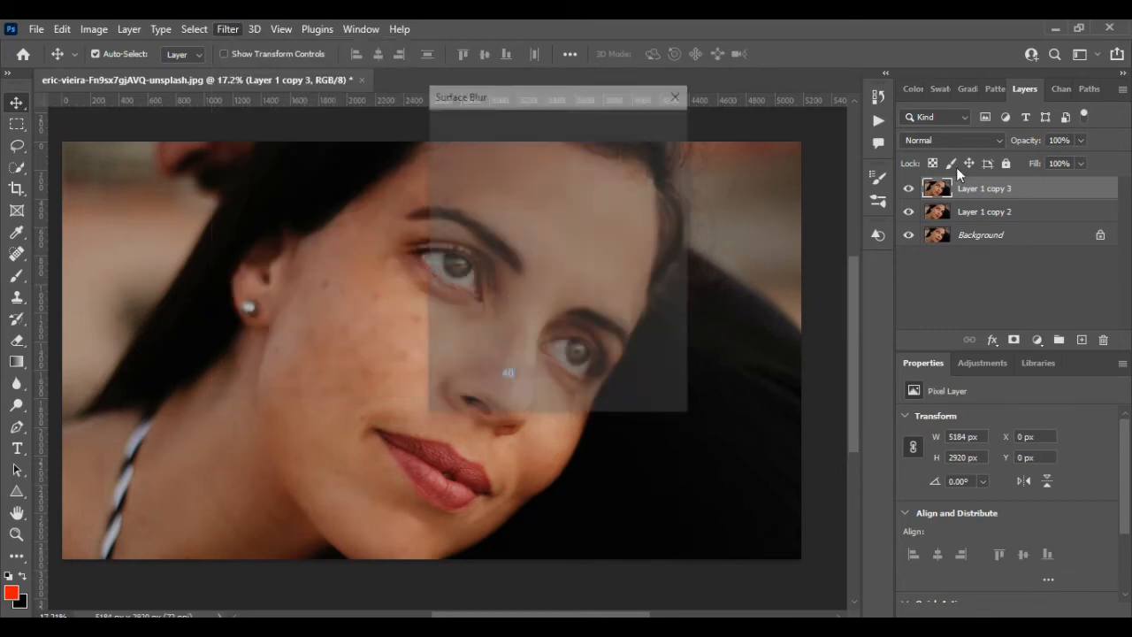
left_click_drag(567, 100, 902, 108)
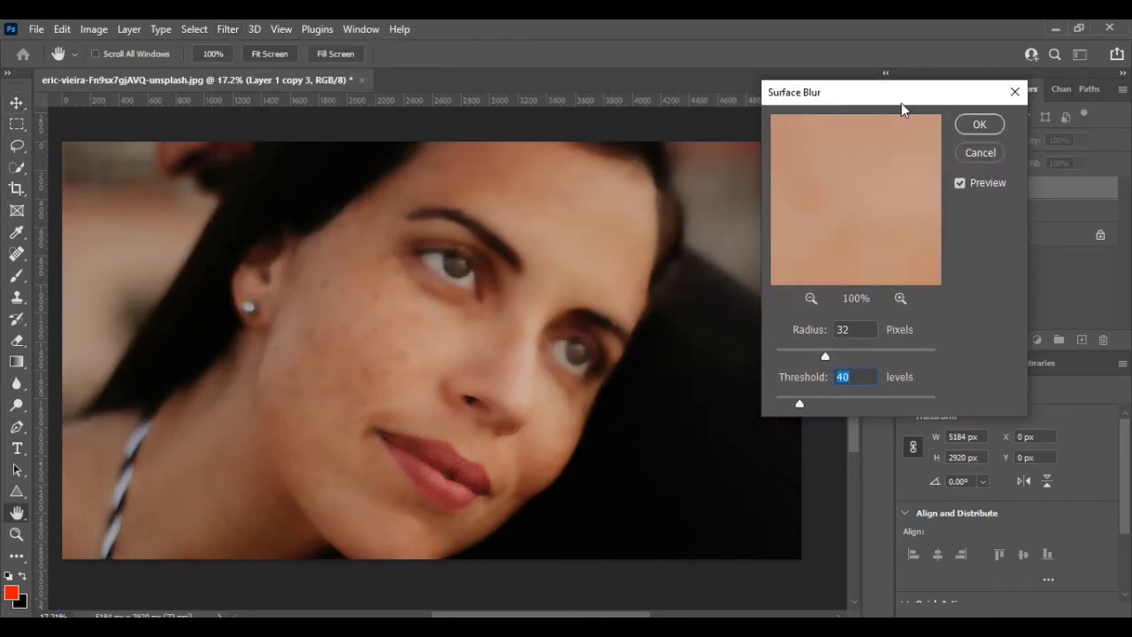
left_click(811, 299)
left_click(811, 299)
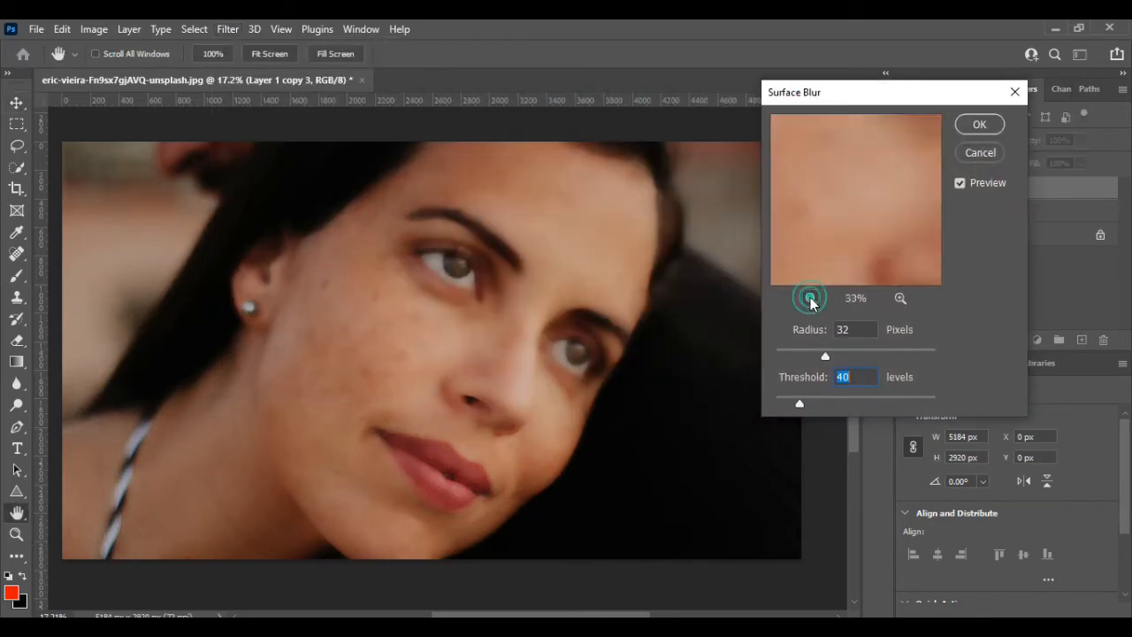
left_click(811, 299)
left_click(812, 299)
left_click(812, 299)
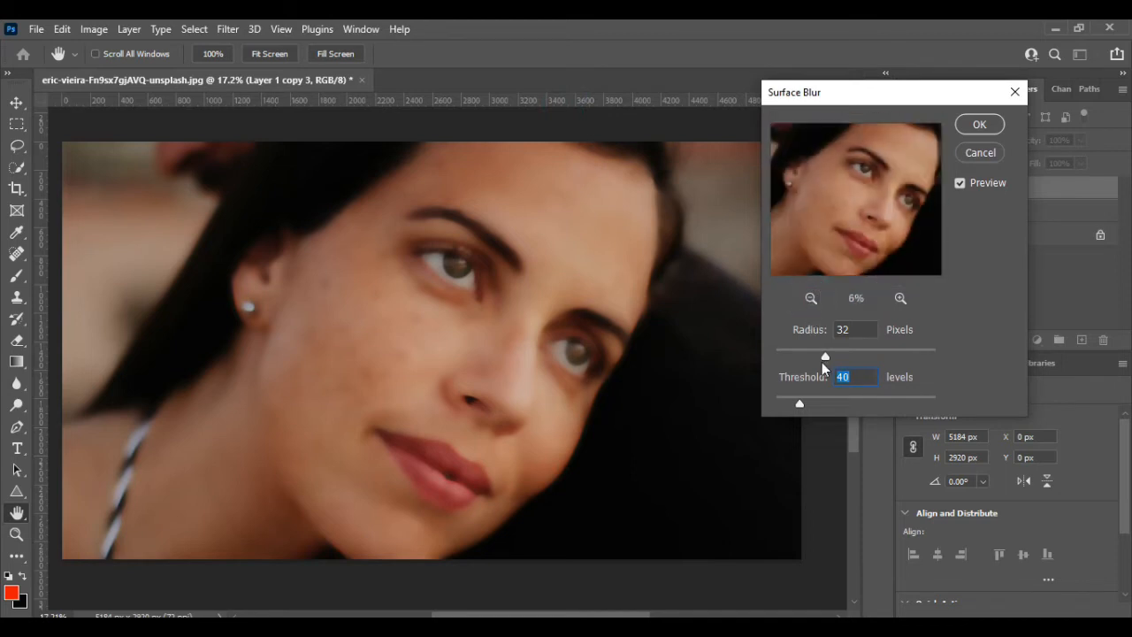
left_click_drag(826, 359, 790, 356)
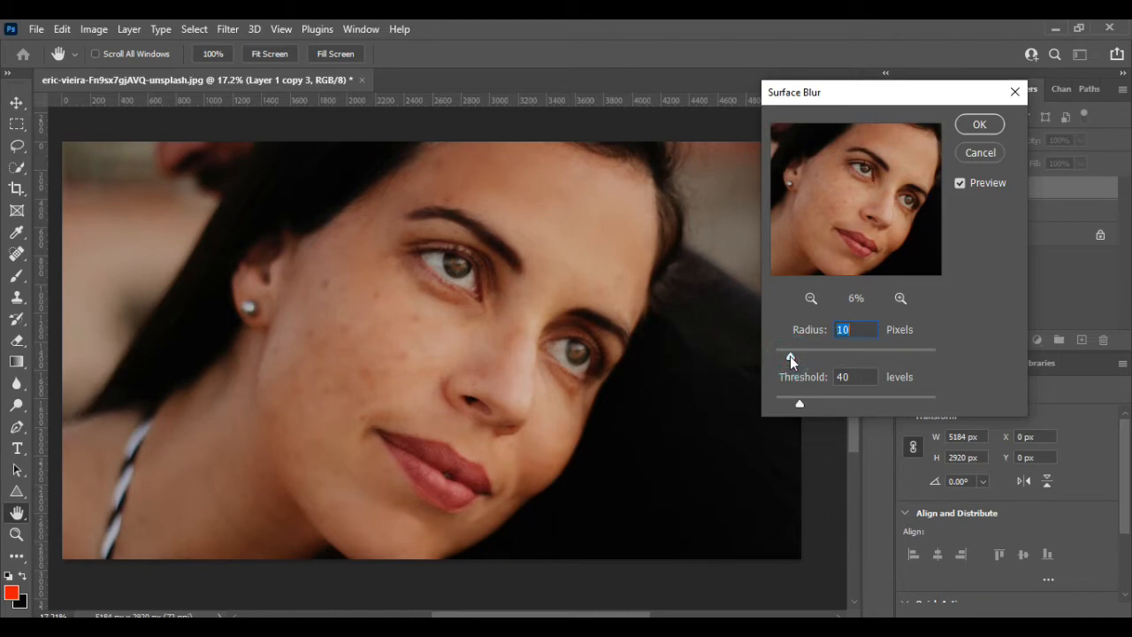
left_click(978, 153)
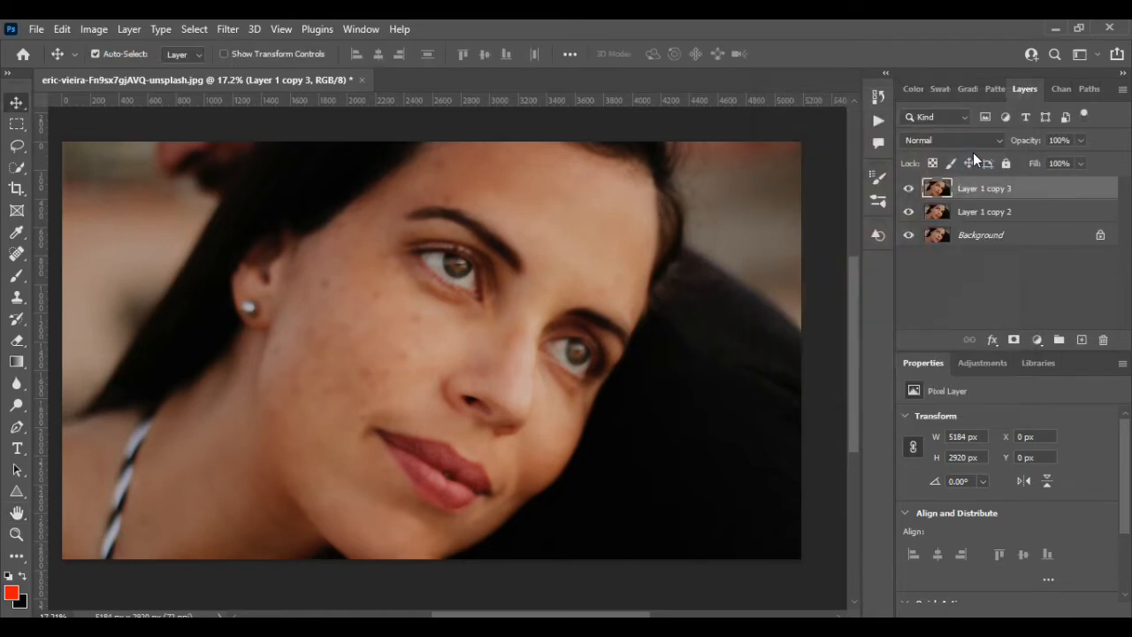
Apply the Camera Raw filter to Layer 1 copy 3 with Noise Reduction 100, its Detail 0, and Sharpening 150.
scroll(358, 350, "down", 1)
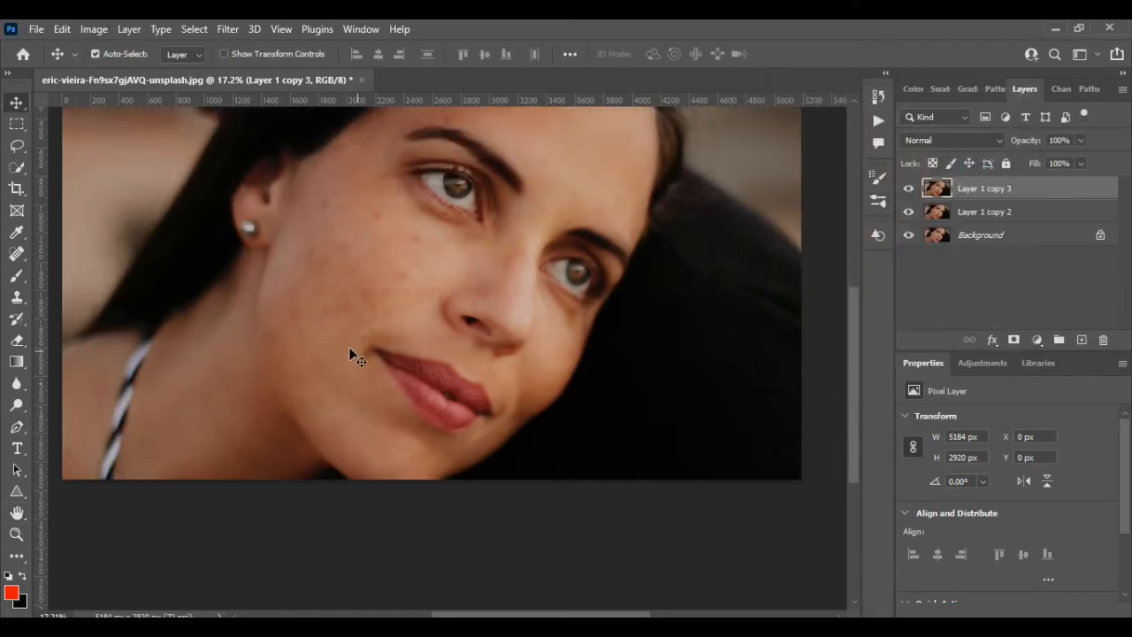
scroll(349, 347, "up", 4)
scroll(346, 351, "up", 3)
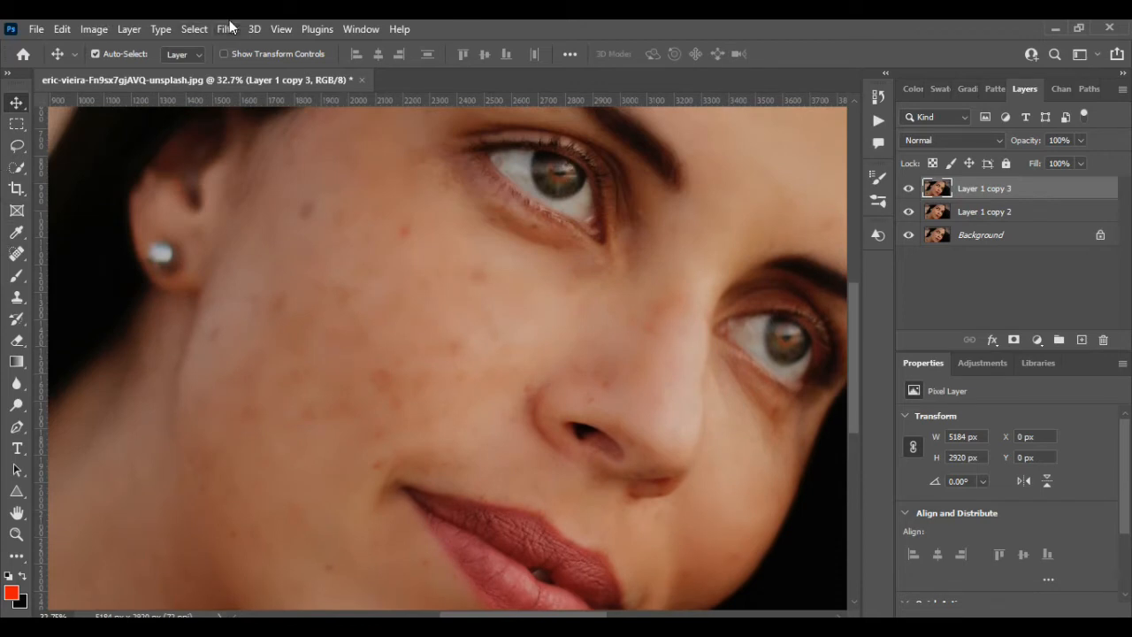
left_click(229, 27)
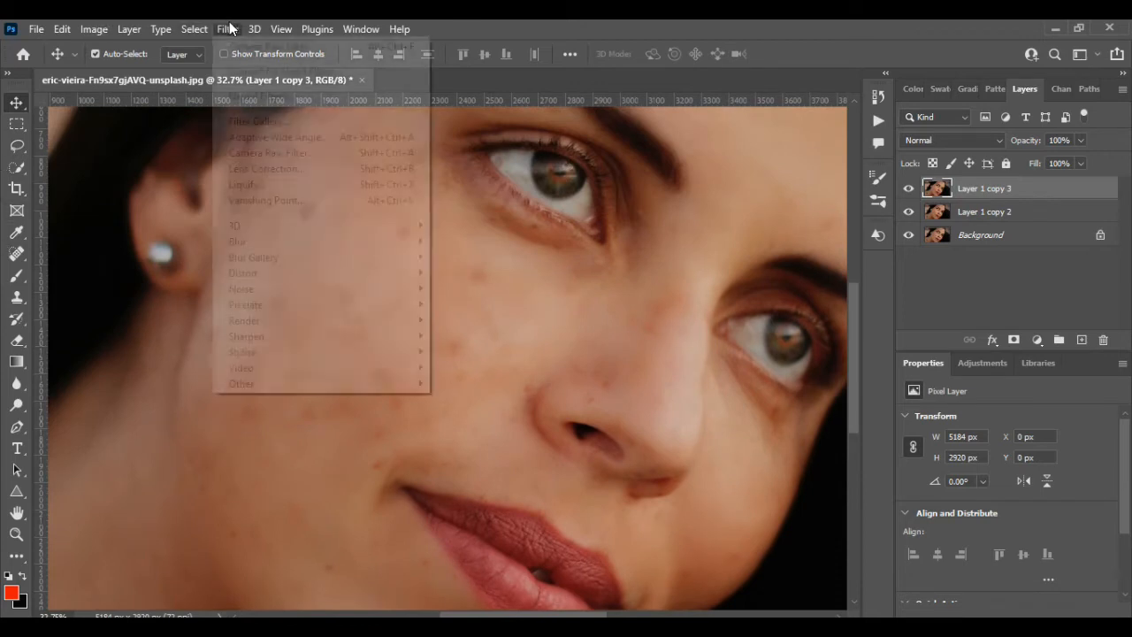
left_click(277, 155)
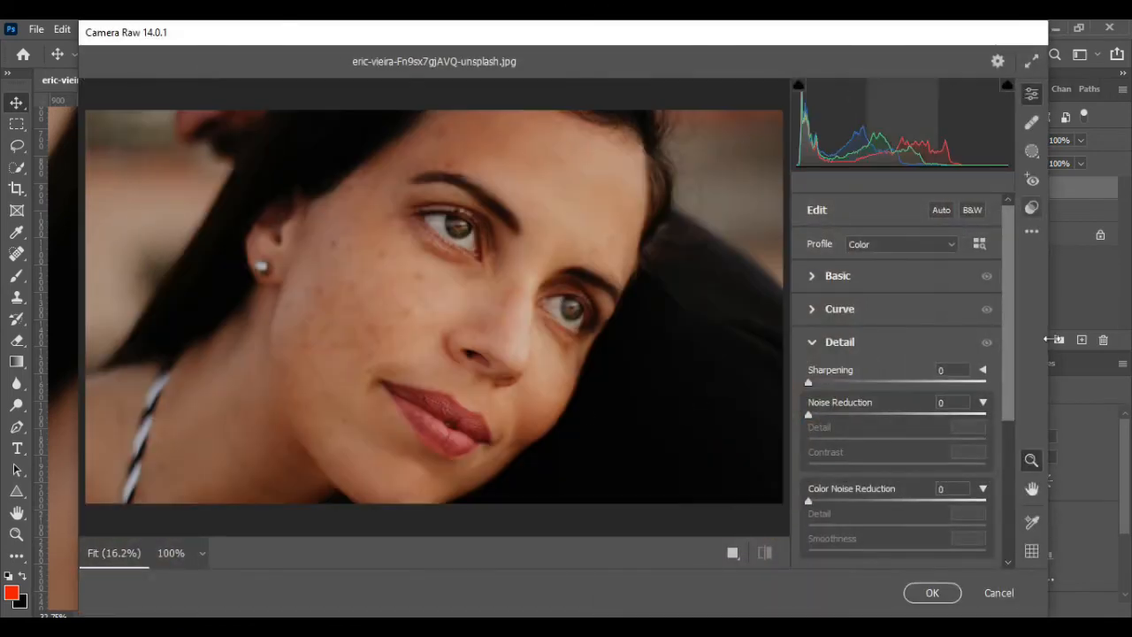
left_click_drag(808, 414, 974, 419)
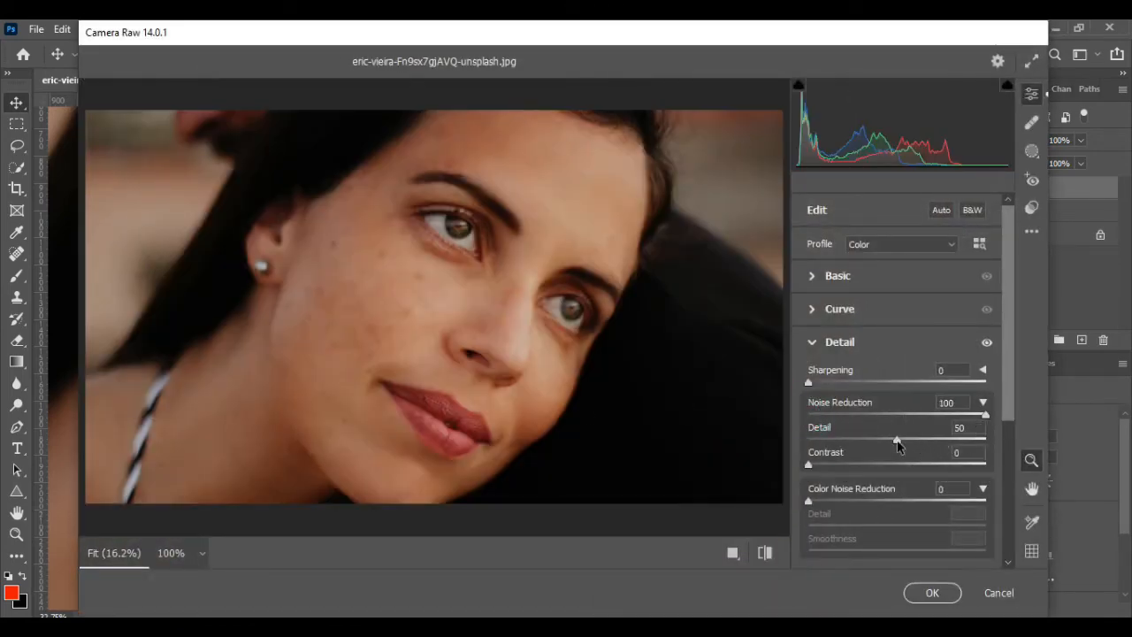
left_click_drag(829, 442, 776, 434)
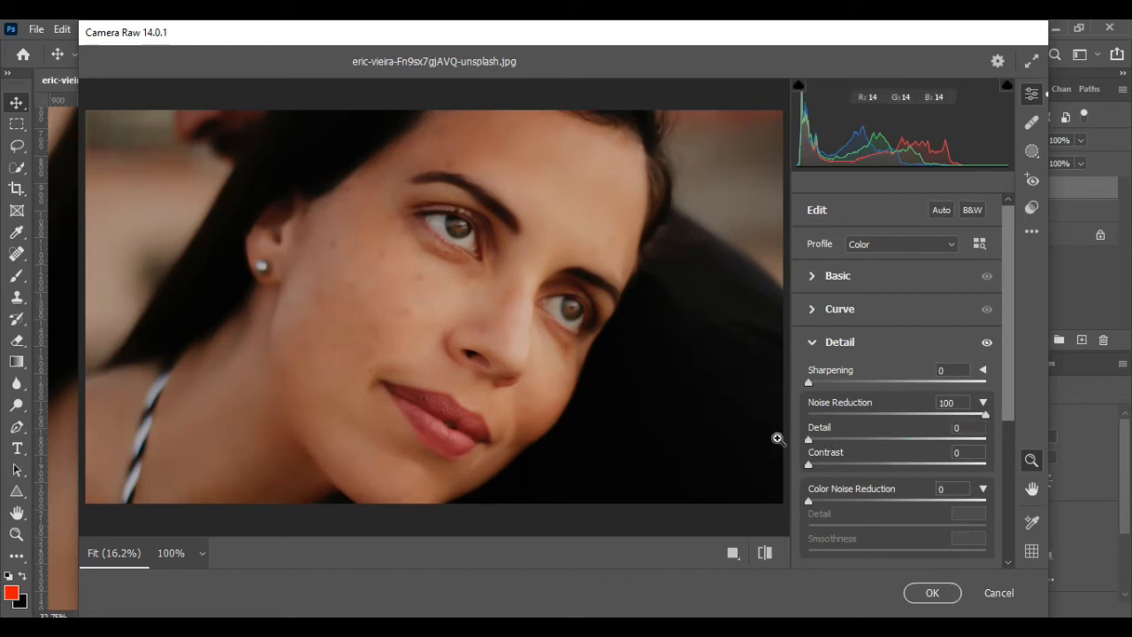
left_click_drag(810, 386, 1017, 389)
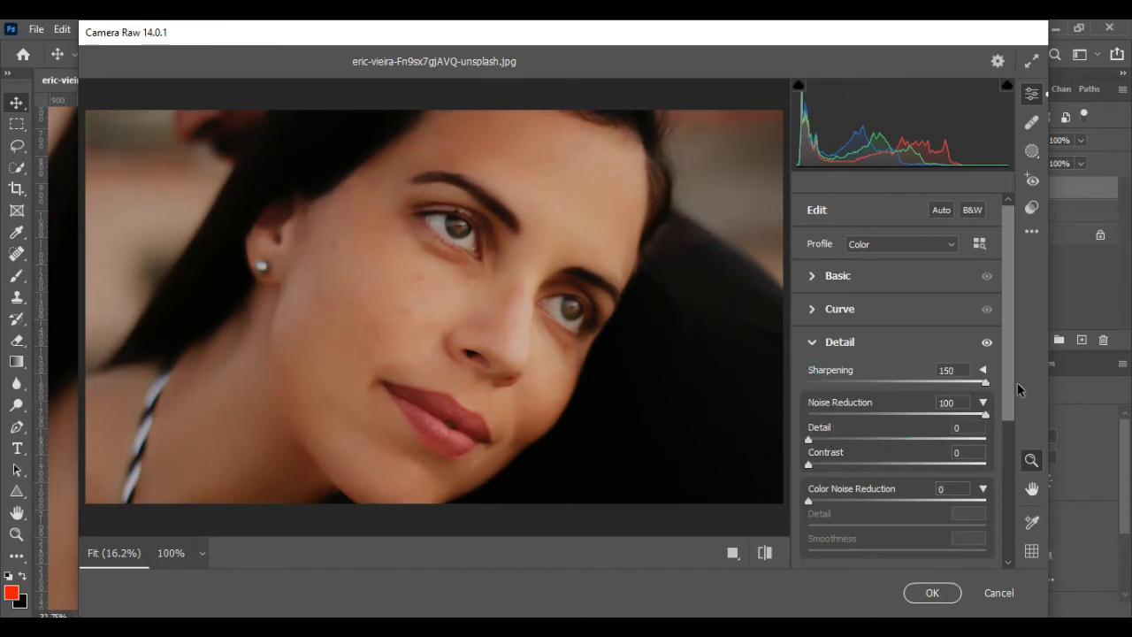
left_click(912, 589)
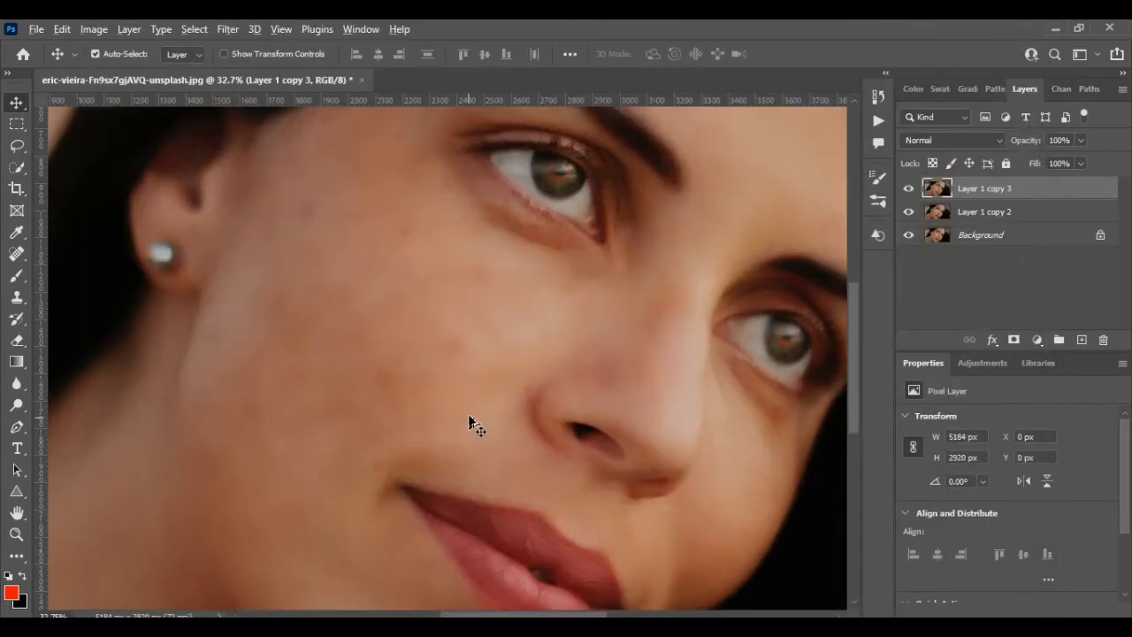
Add a layer mask to Layer 1 copy 3 and invert it to black.
scroll(468, 413, "down", 2)
scroll(468, 413, "down", 1)
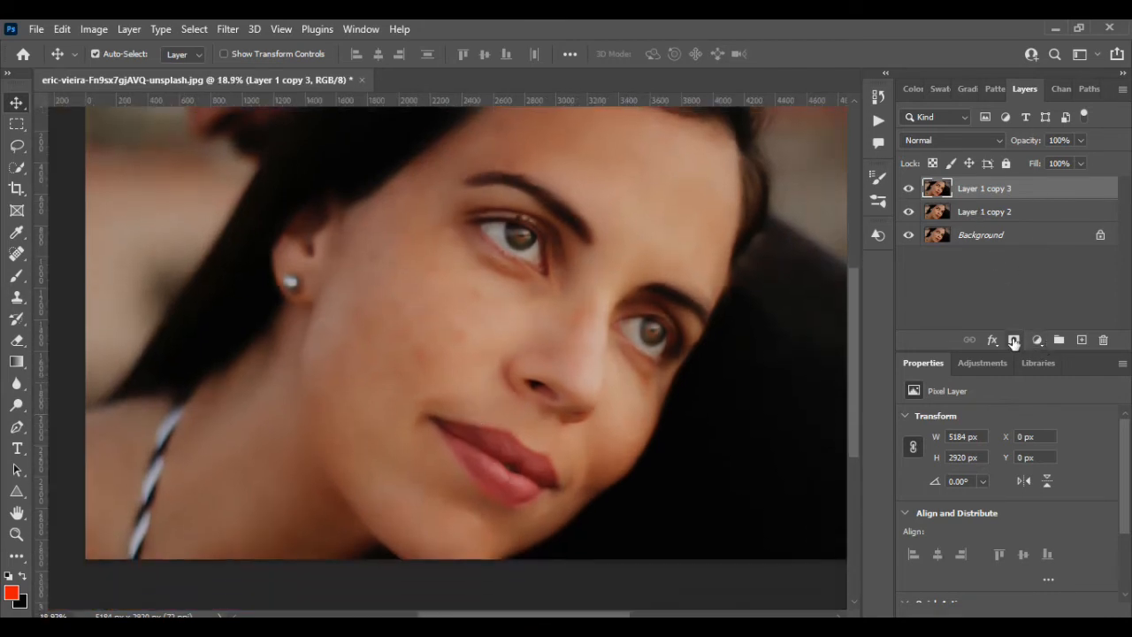
left_click(1014, 342)
key("ctrl+i")
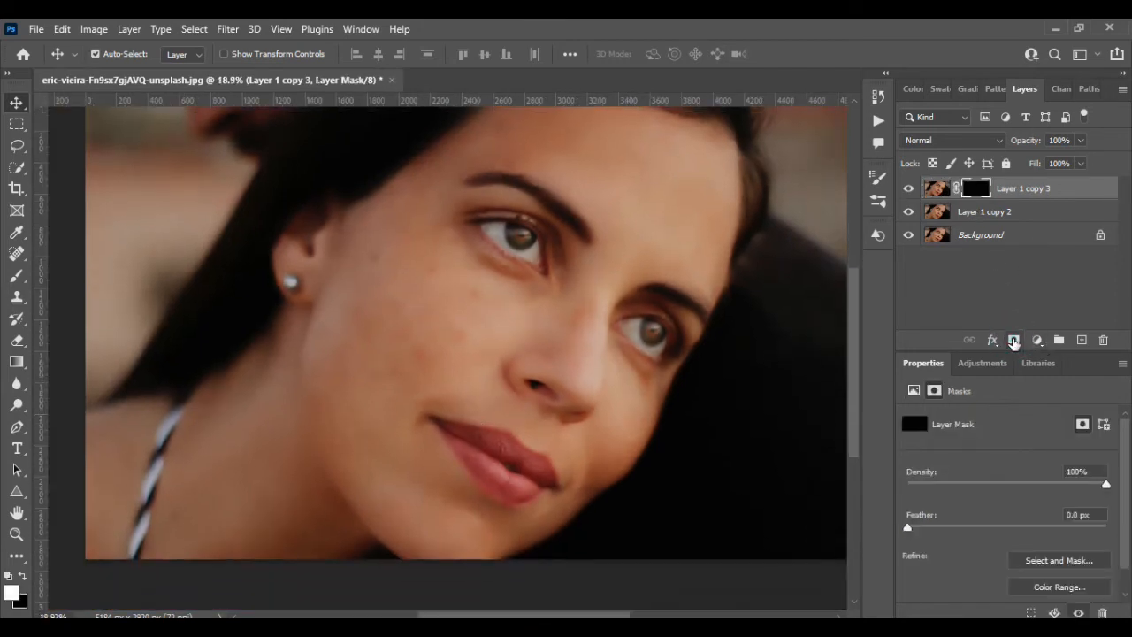
Paint white on the mask over the upper cheek spots with a 250 px brush at 51% opacity.
left_click(15, 255)
key("b")
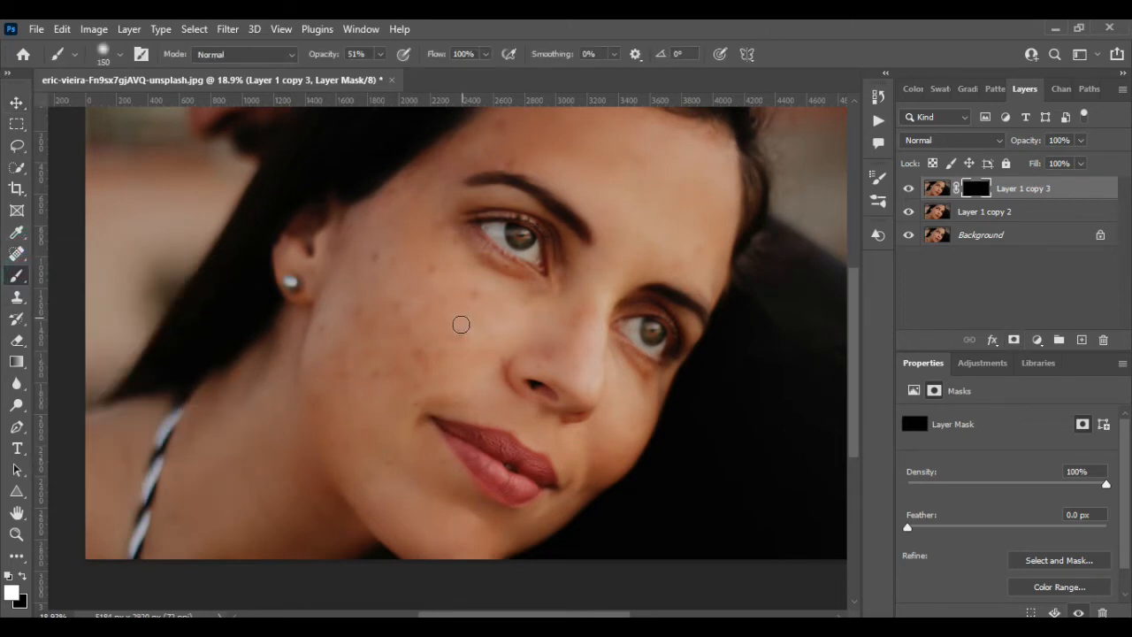
scroll(461, 325, "up", 3)
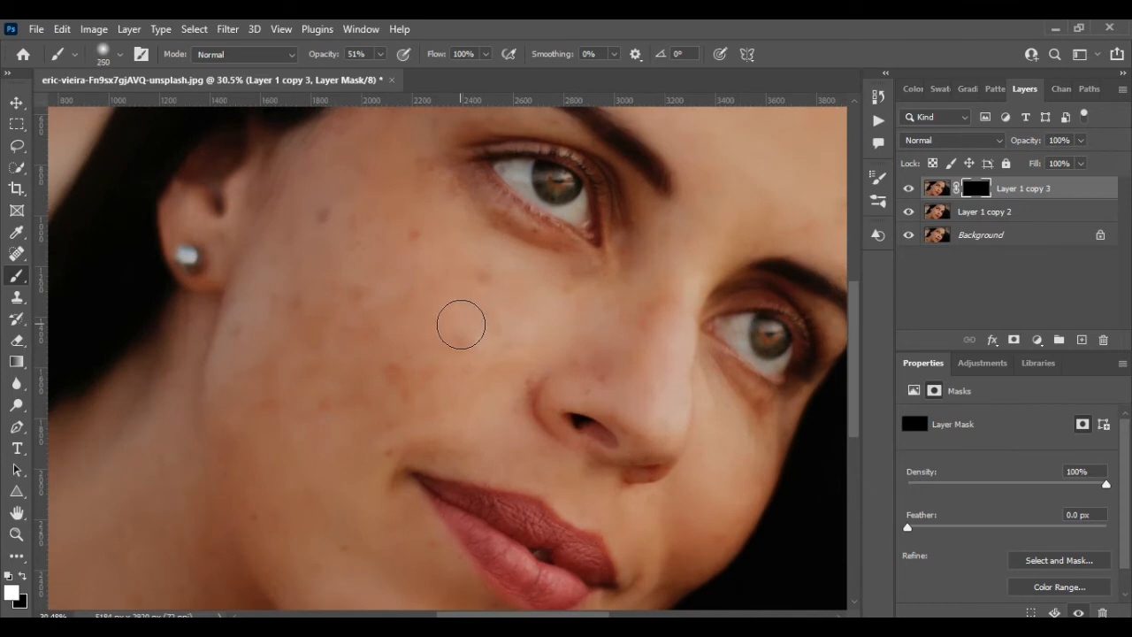
left_click(399, 224)
left_click(316, 200)
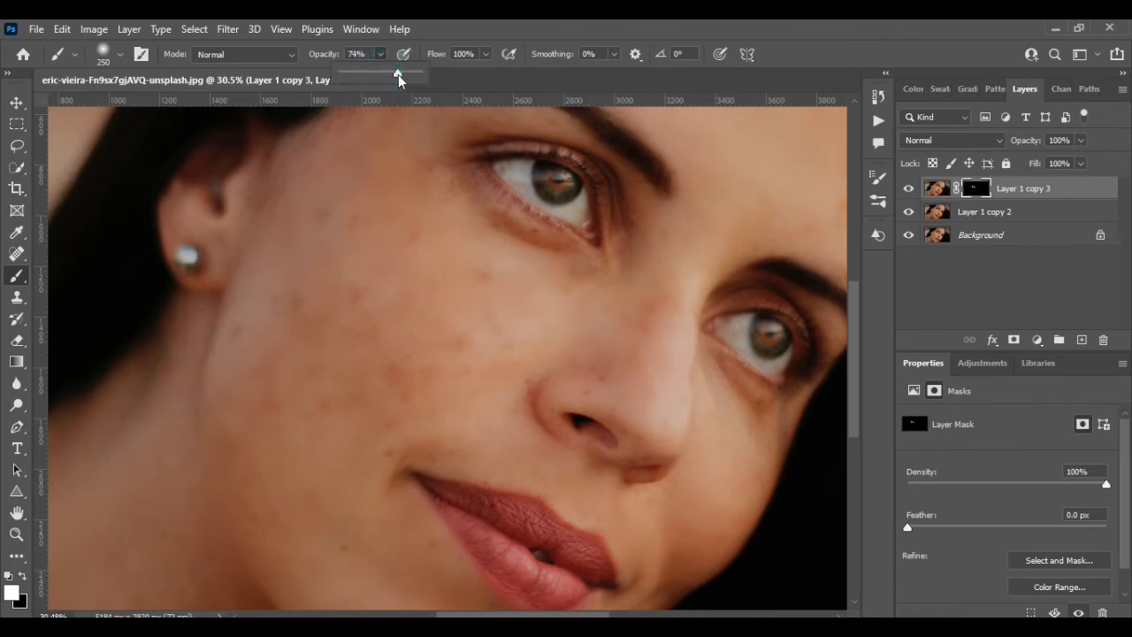
Raise the brush opacity to 73% and paint white on the mask over the spots across the near cheek.
left_click_drag(398, 74, 398, 74)
left_click(357, 200)
left_click(342, 227)
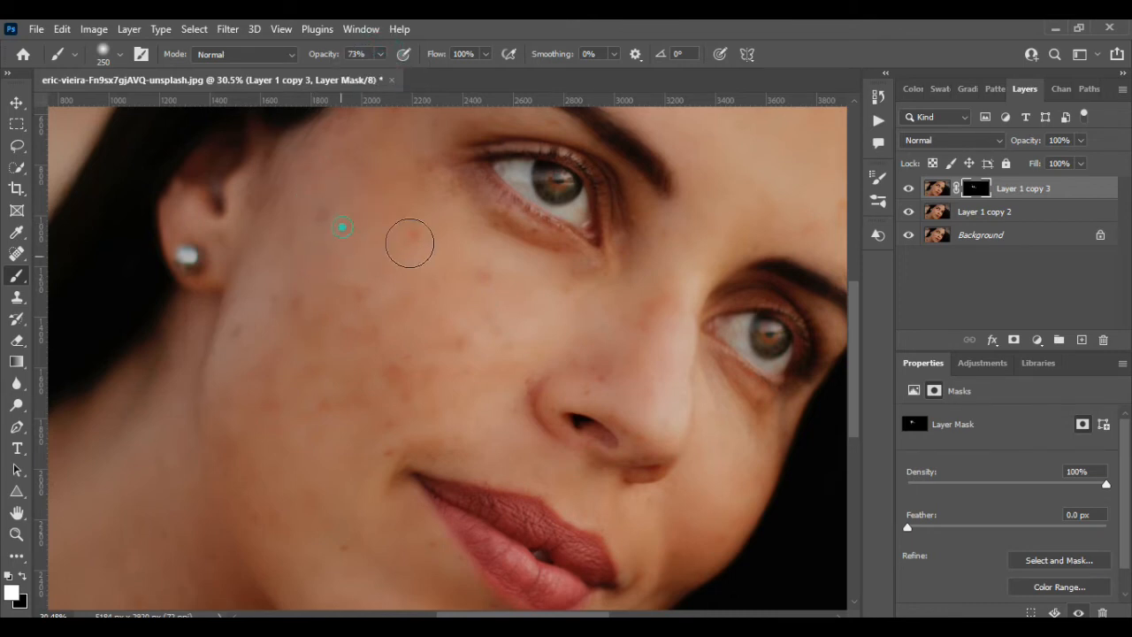
left_click(468, 285)
left_click(451, 324)
left_click(384, 359)
left_click(361, 329)
left_click(339, 363)
left_click(303, 295)
left_click(264, 295)
left_click(251, 328)
left_click(323, 207)
Paint white on the mask over the lower cheek, the skin around the mouth corner, the jaw and the chin.
left_click(377, 392)
left_click(385, 442)
left_click(284, 460)
scroll(344, 496, "down", 4)
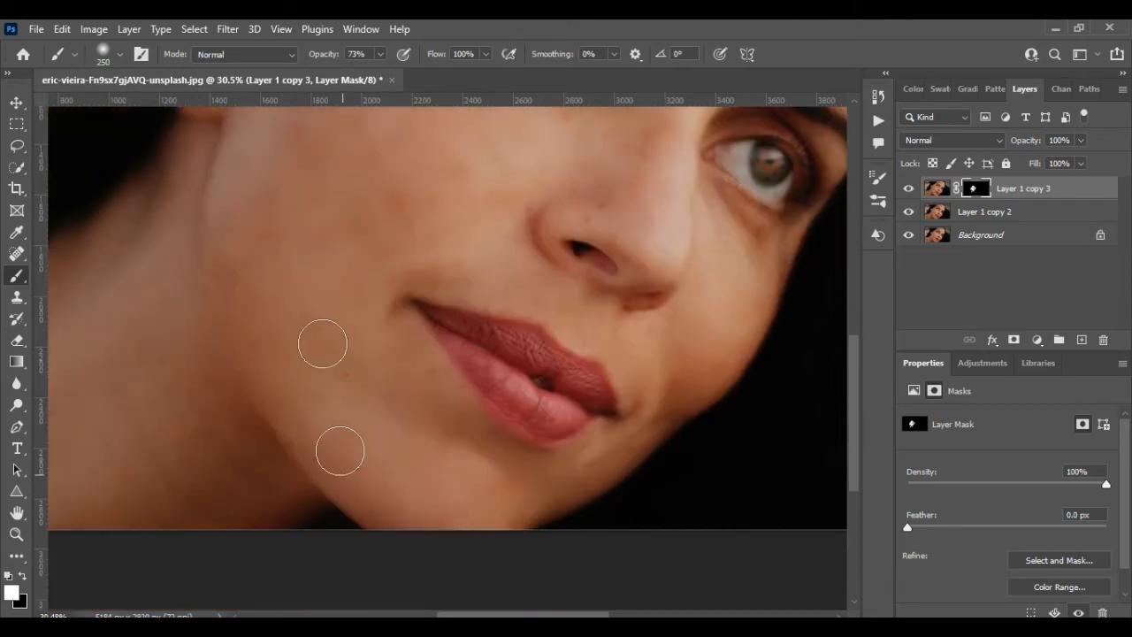
left_click(389, 360)
left_click(445, 478)
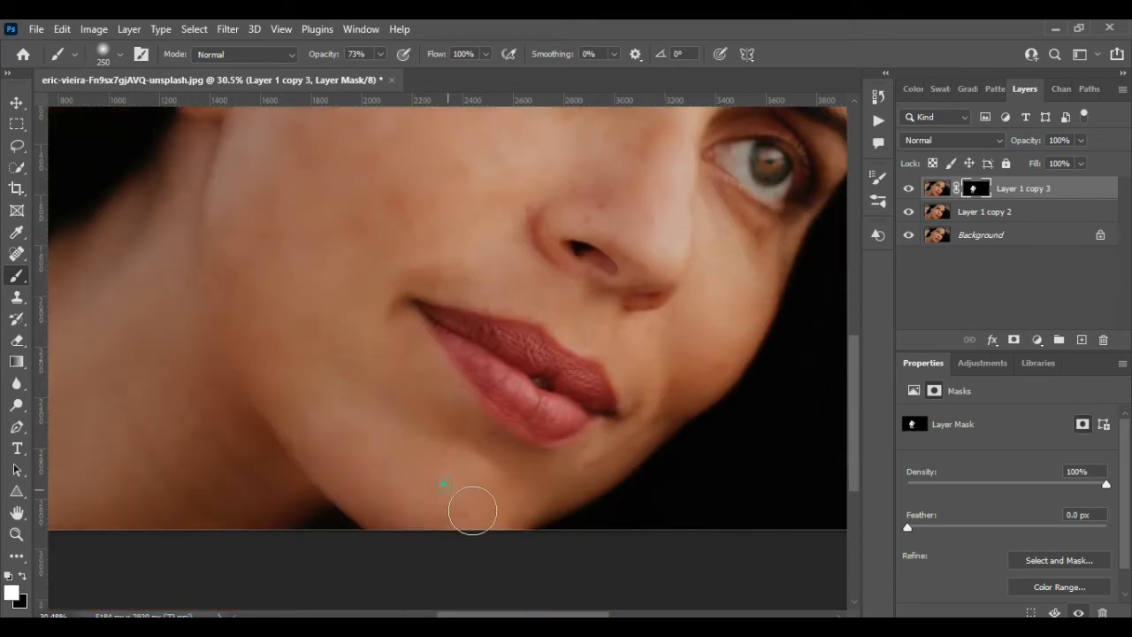
left_click(511, 513)
Paint white on the mask over the side of the nose, the forehead above the near eyebrow, the temple and the under-eye cheek.
scroll(437, 498, "up", 5)
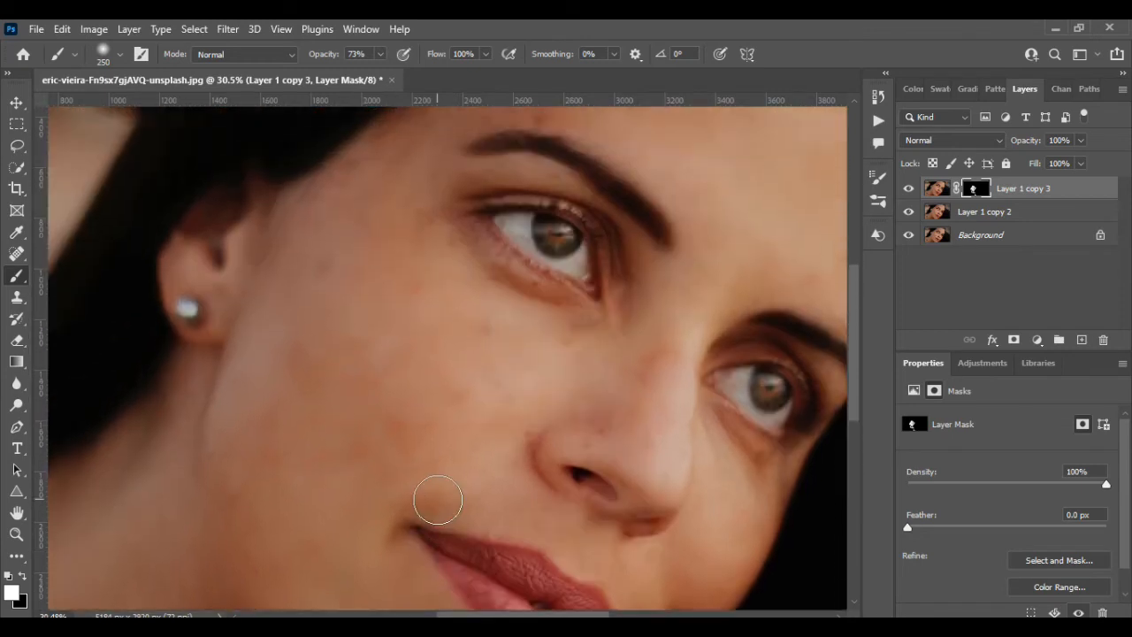
left_click(607, 366)
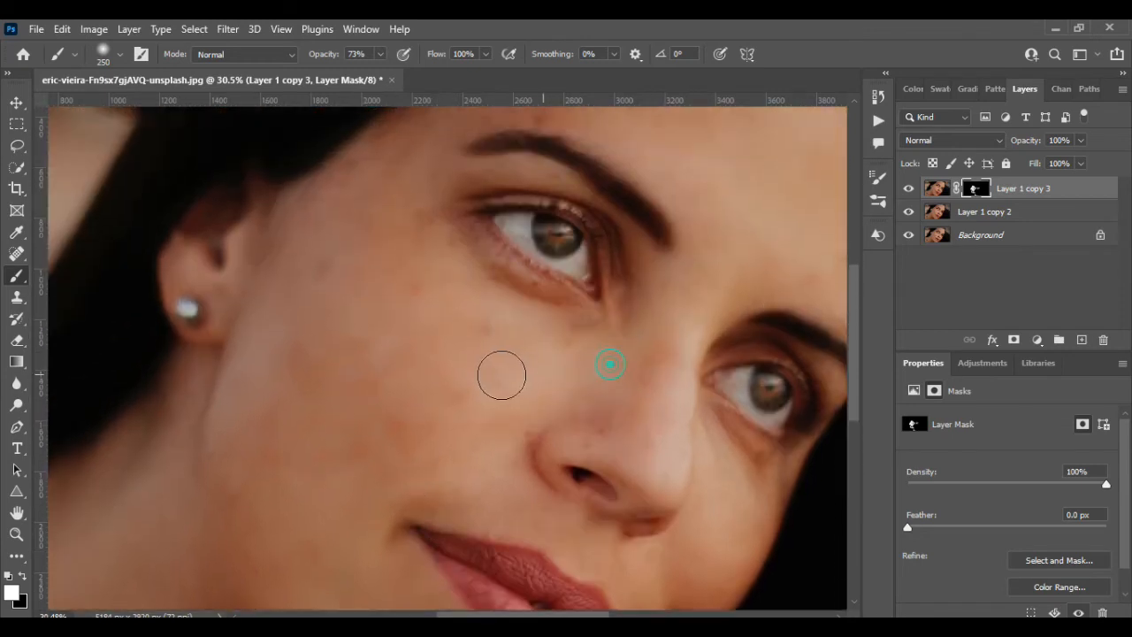
scroll(407, 430, "up", 2)
scroll(408, 430, "up", 2)
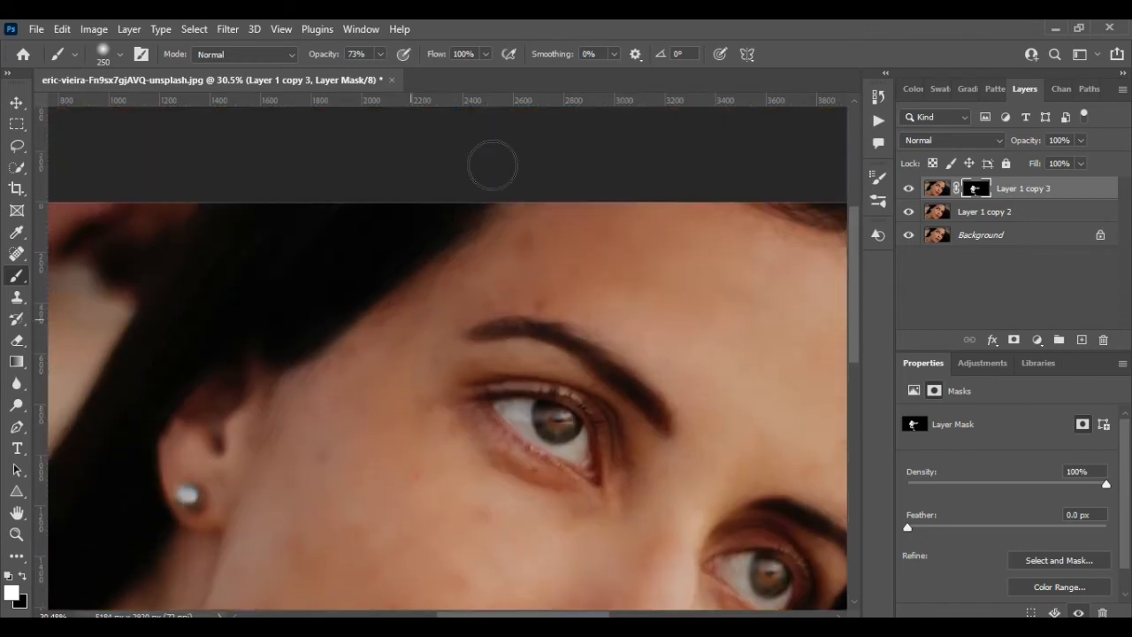
left_click(528, 252)
left_click(538, 290)
left_click(430, 422)
left_click(471, 529)
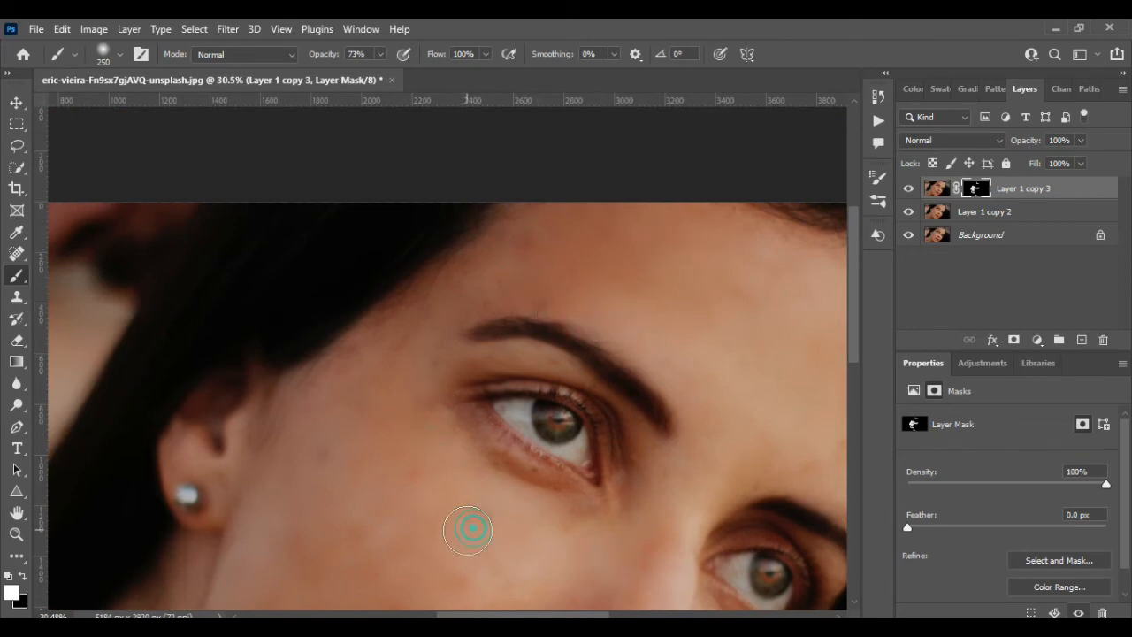
Paint white on the mask over the far cheek, beside the nose bridge and beneath the nostril.
scroll(468, 529, "down", 8)
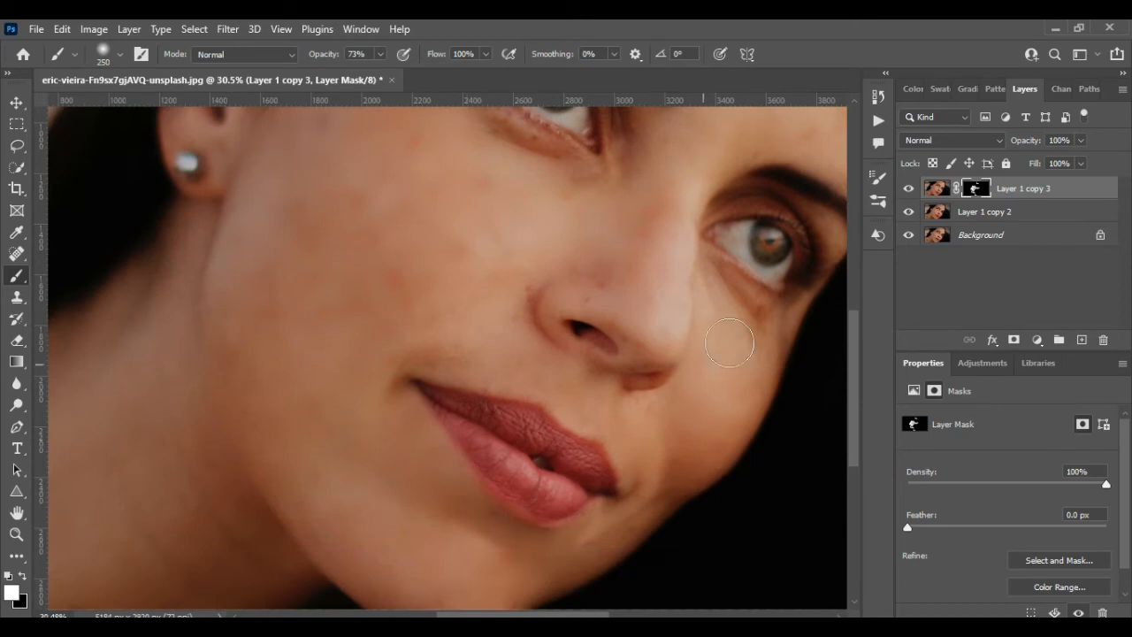
left_click(715, 361)
left_click(714, 295)
left_click(597, 375)
scroll(398, 281, "down", 3)
scroll(399, 286, "up", 2)
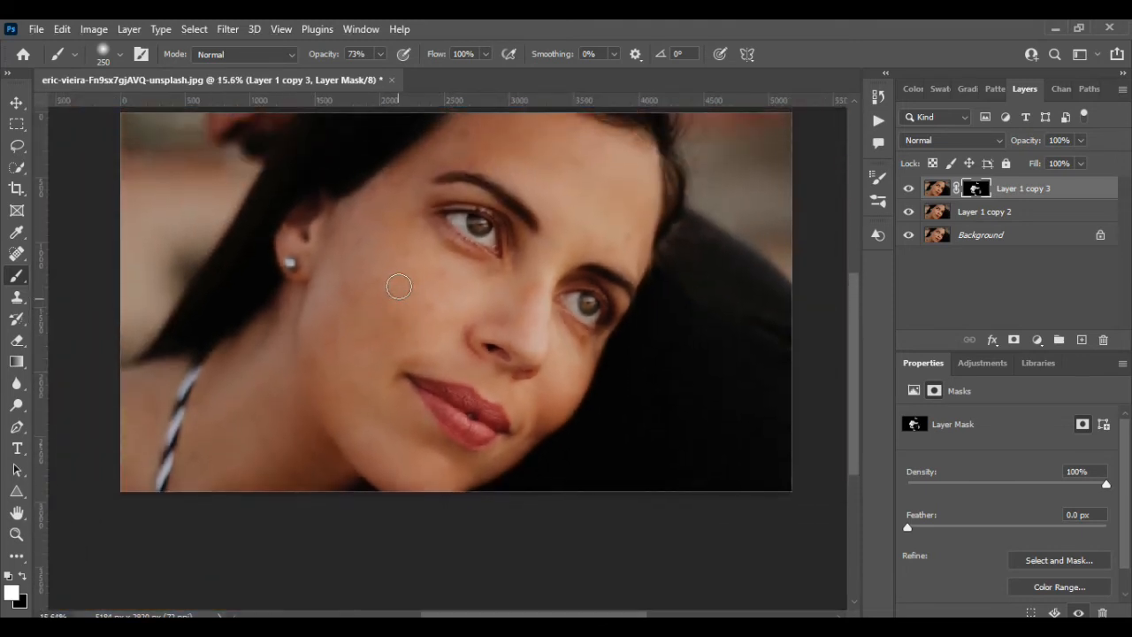
Merge the masked Layer 1 copy 3 with Layer 1 copy 2.
left_click(16, 102)
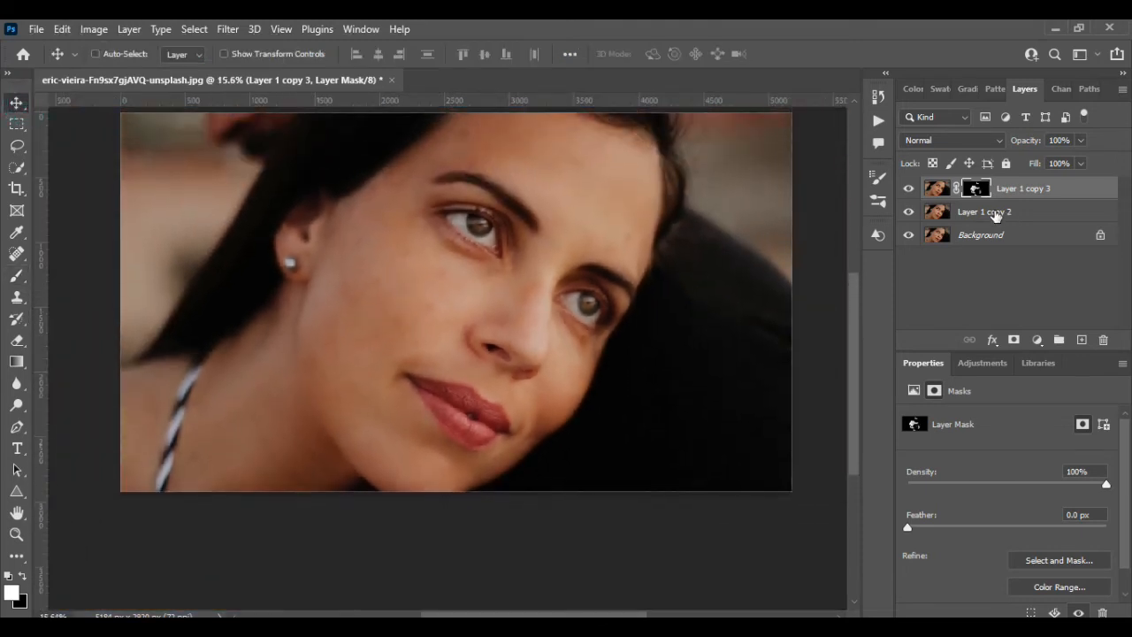
left_click(993, 212, "shift")
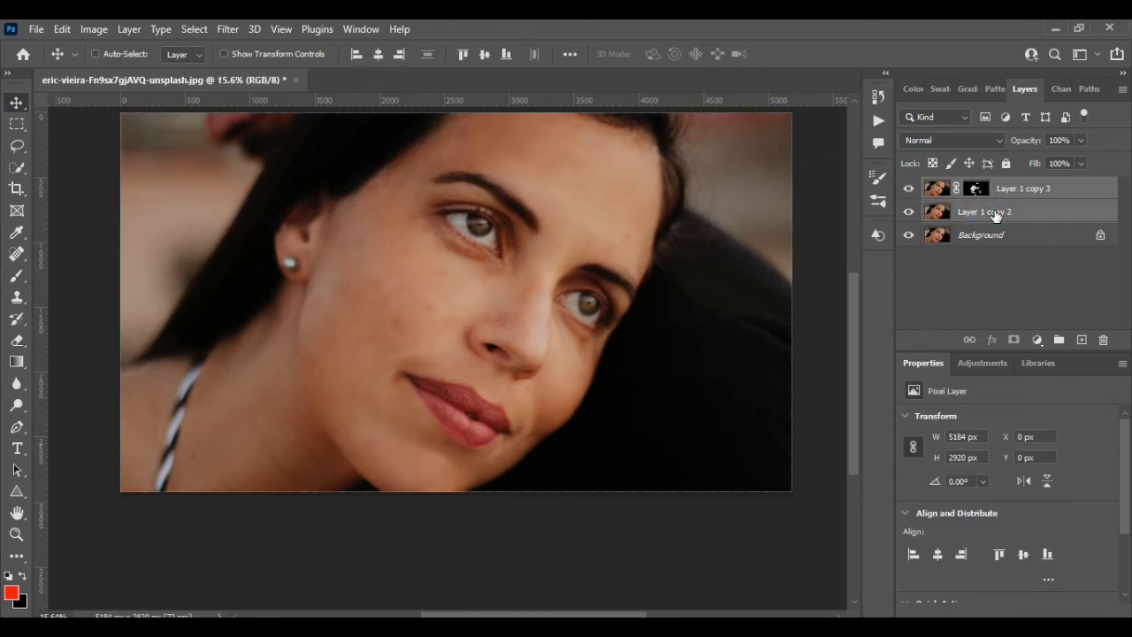
key("ctrl+e")
Apply the Camera Raw filter to the merged layer with Temperature +6 and Tint -7.
left_click(233, 28)
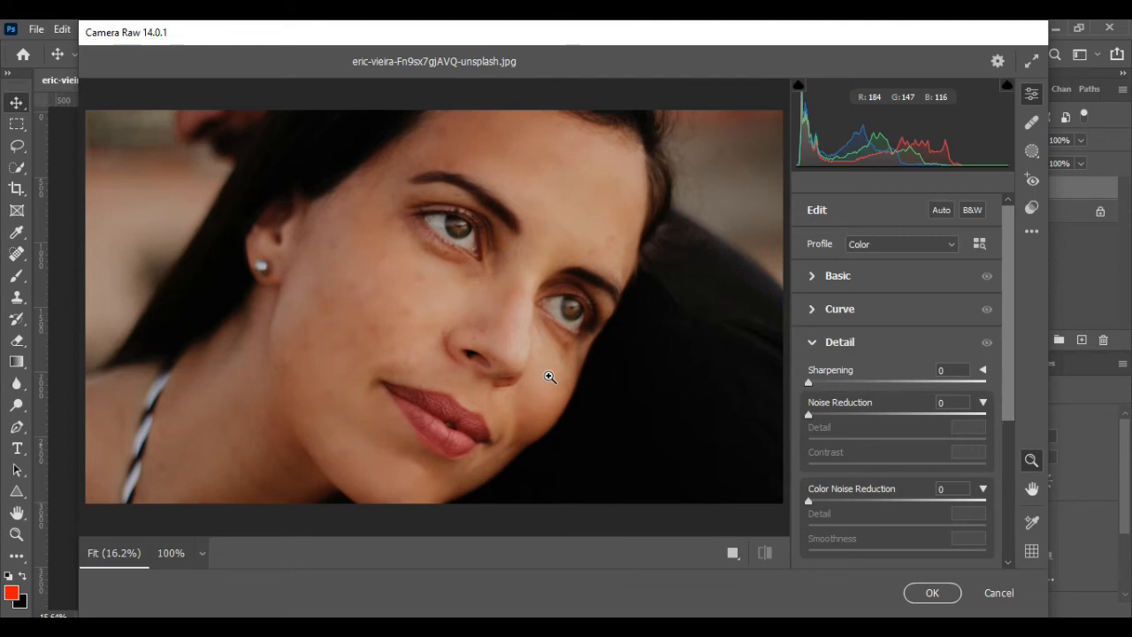
left_click(859, 281)
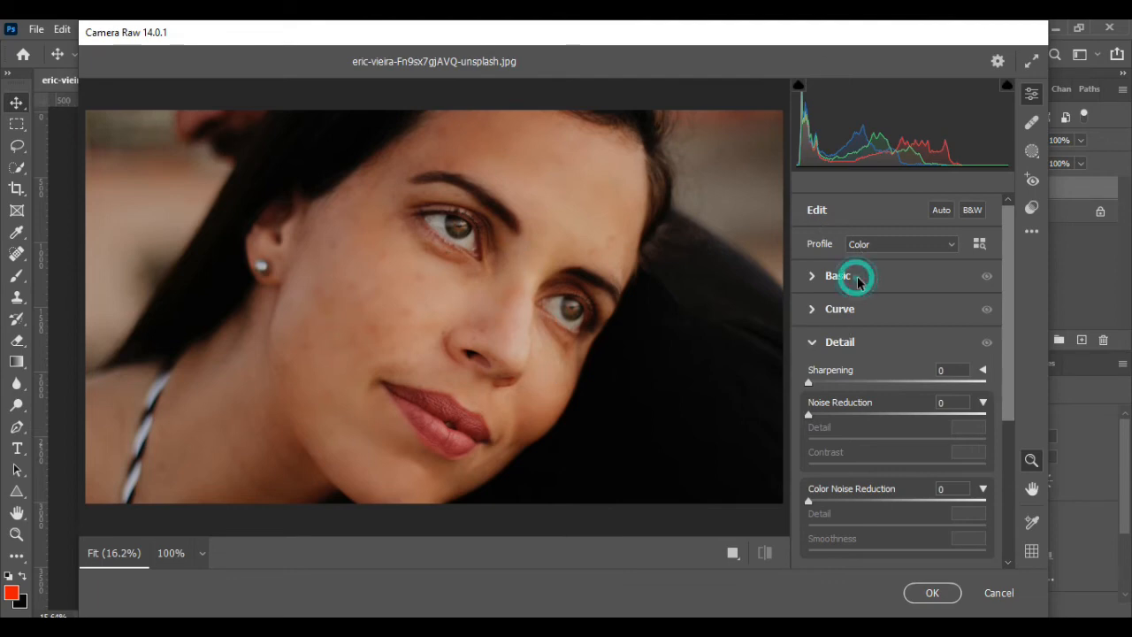
left_click(896, 276)
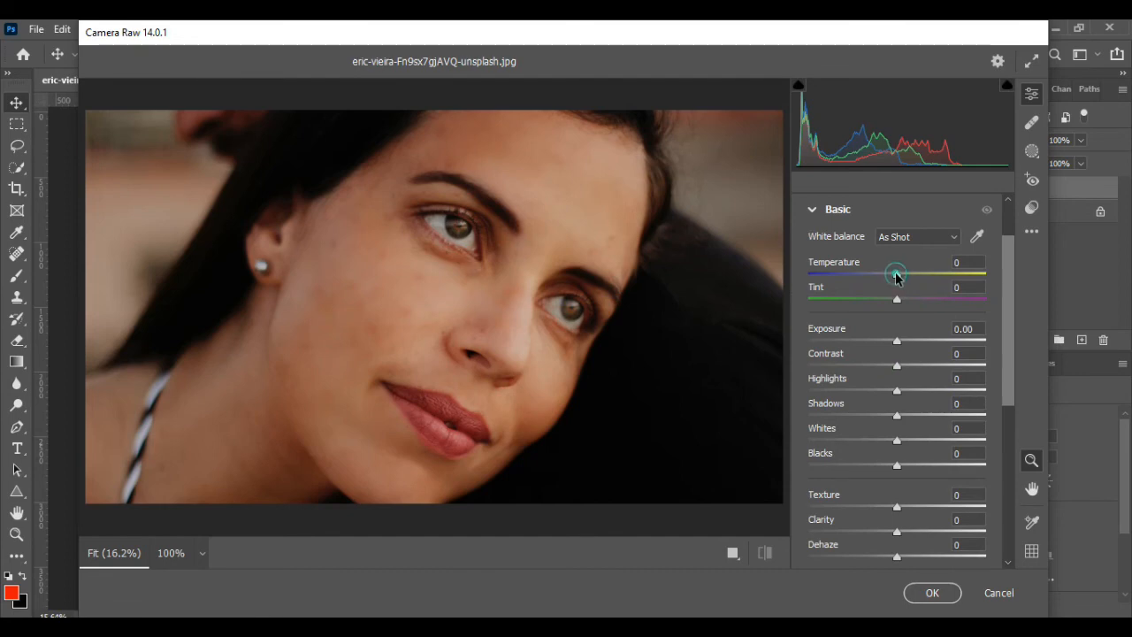
left_click_drag(896, 276, 900, 278)
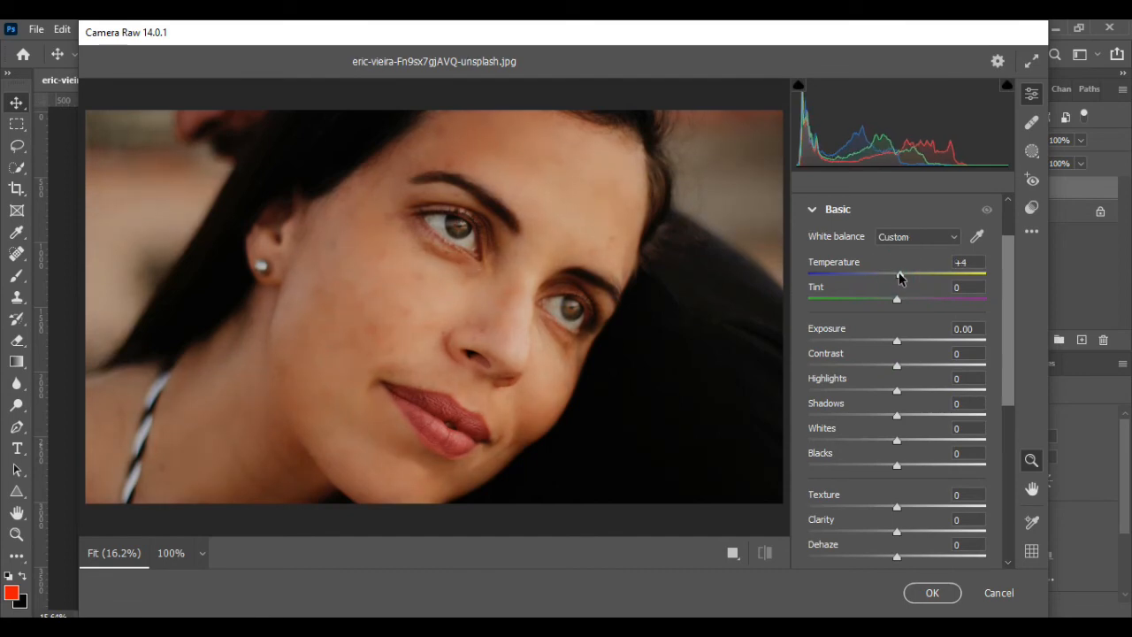
left_click_drag(900, 277, 891, 300)
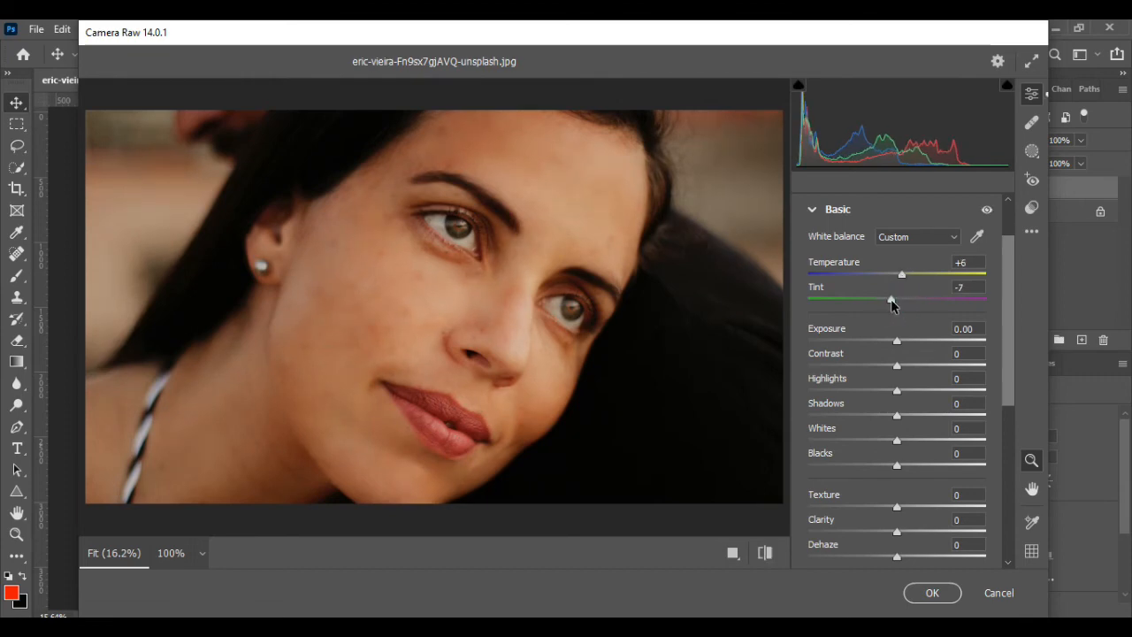
left_click(920, 598)
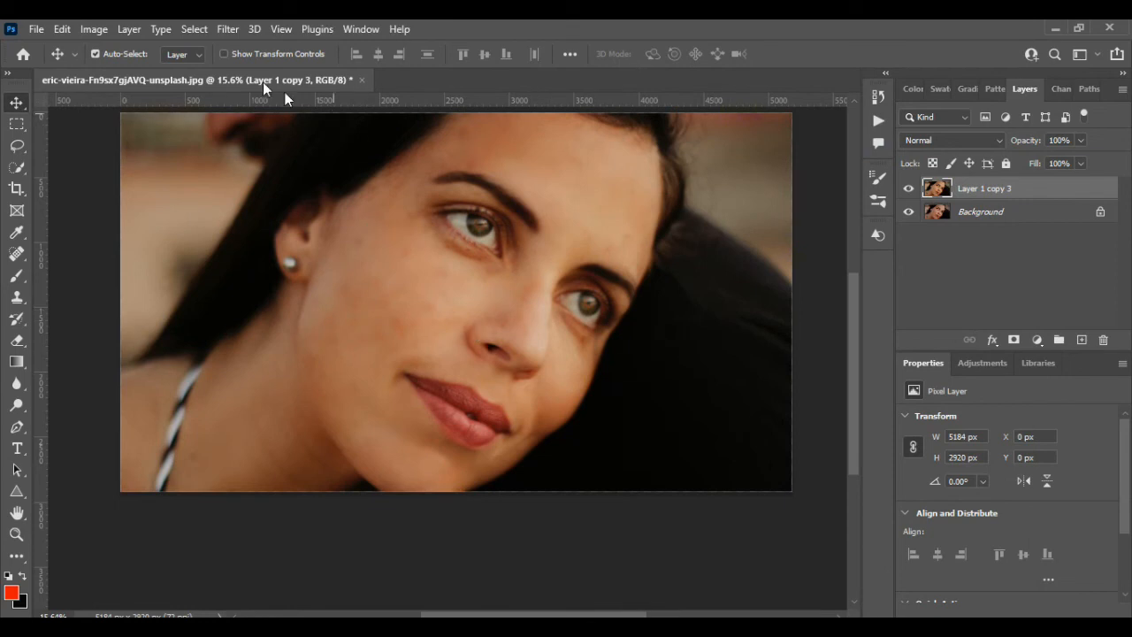
Apply the Camera Raw filter to Layer 1 copy 3 with Noise Reduction set to 33.
left_click(227, 30)
left_click(237, 152)
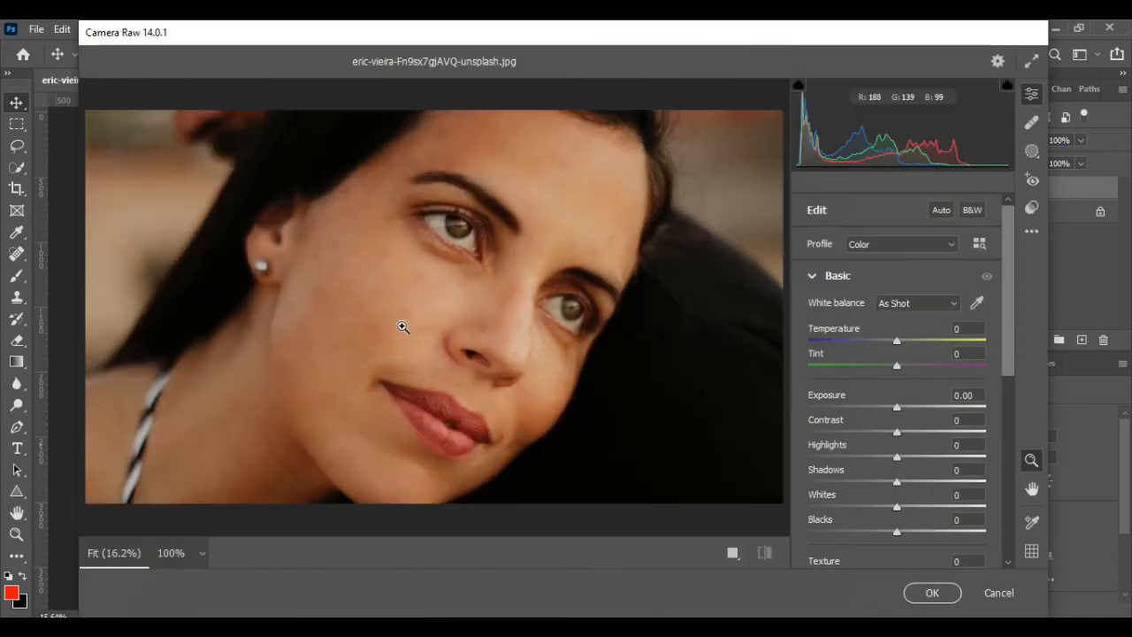
scroll(852, 359, "down", 10)
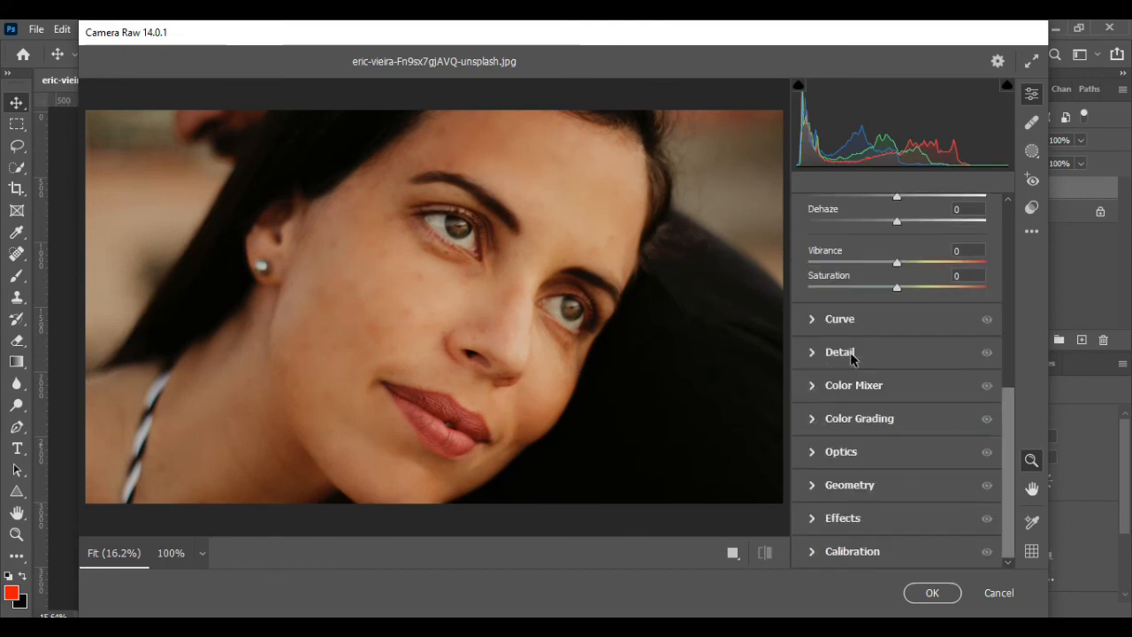
left_click(845, 354)
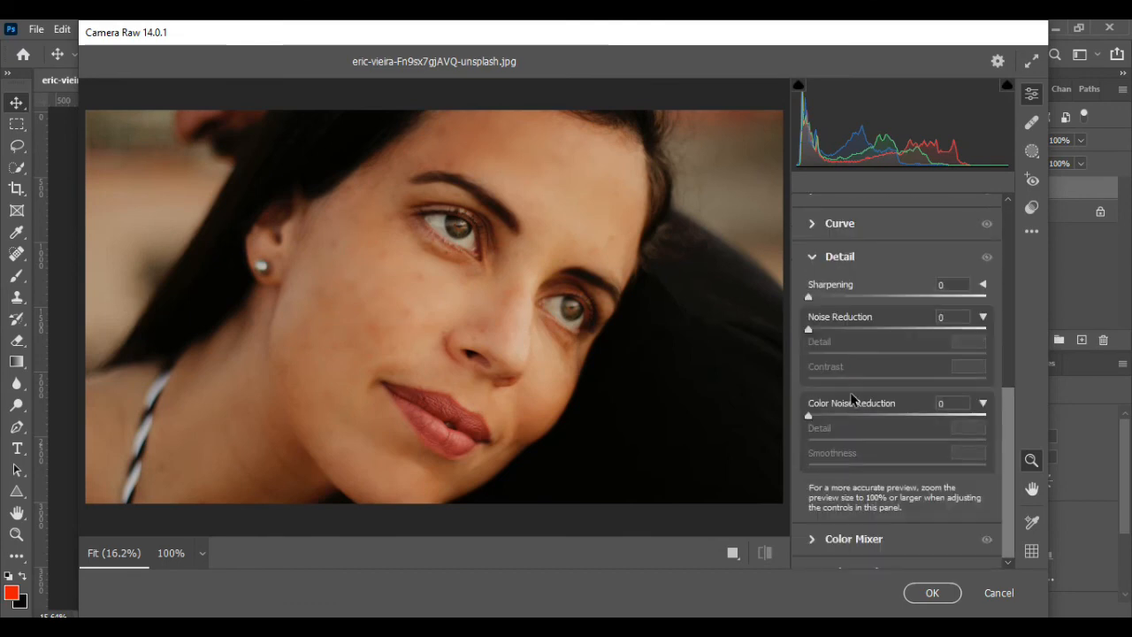
left_click(808, 330)
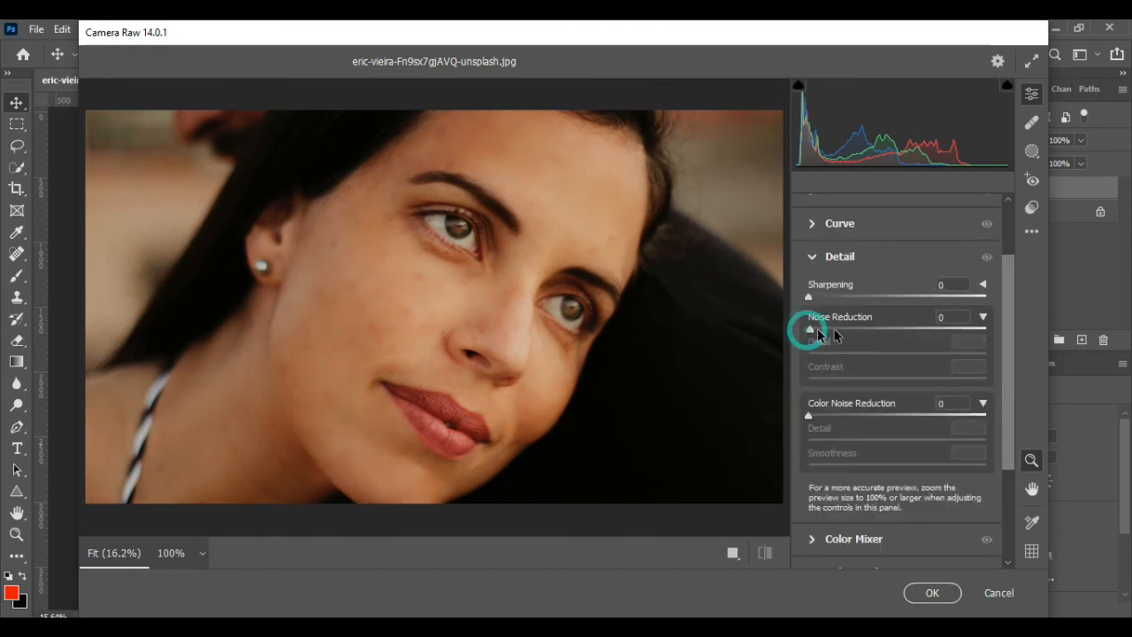
left_click_drag(818, 330, 794, 361)
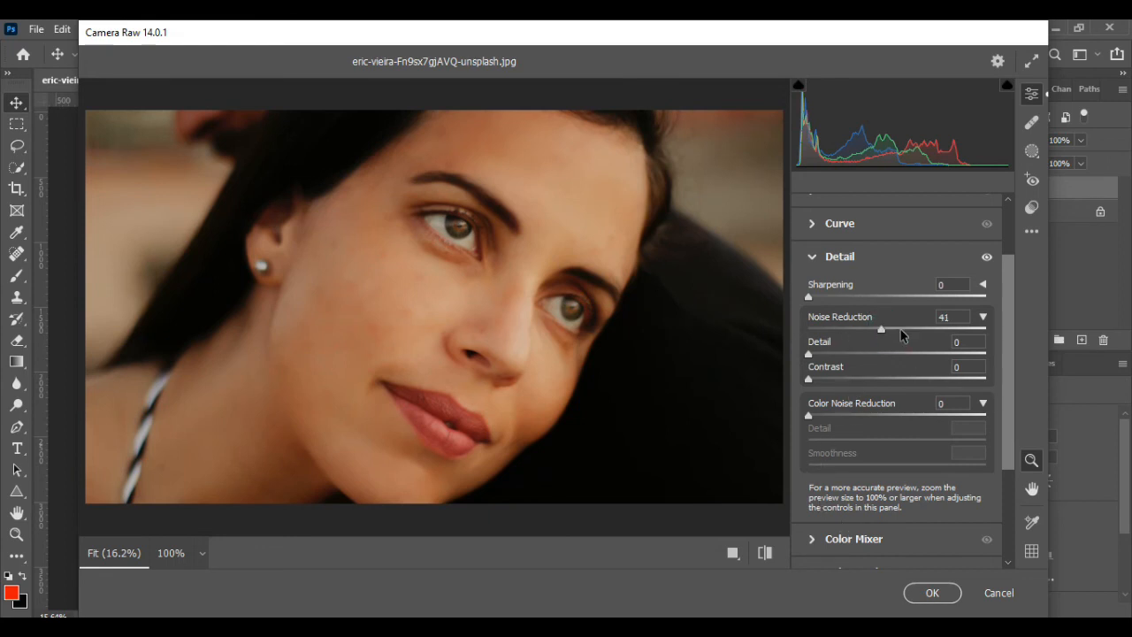
mouse_move(882, 329)
left_mouse_down()
mouse_move(893, 331)
mouse_move(867, 331)
left_mouse_up()
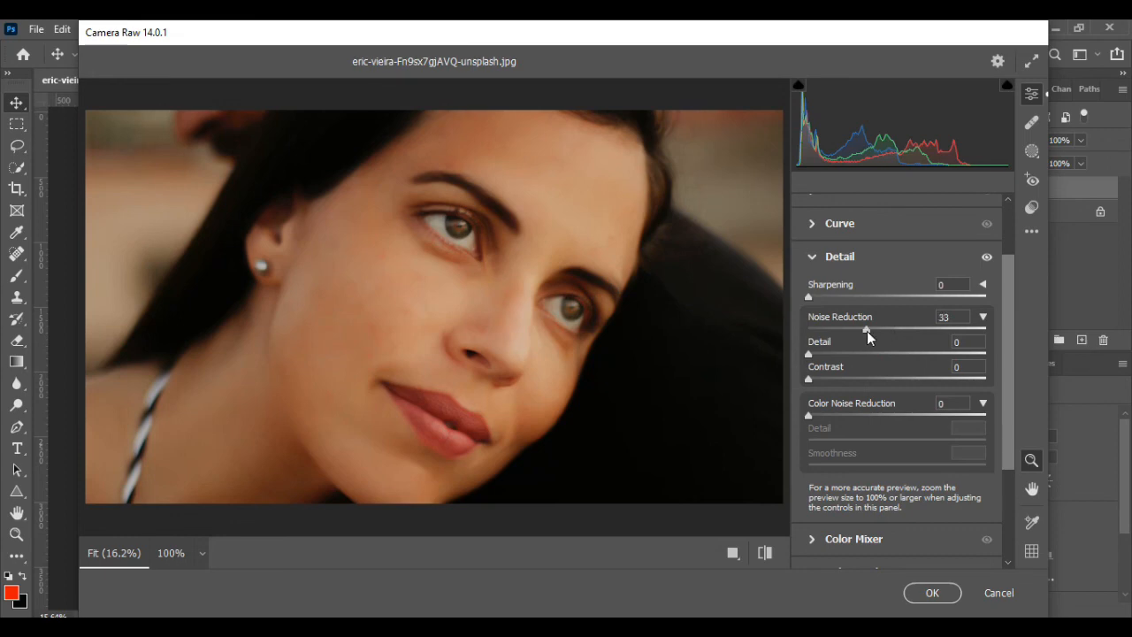
left_click(939, 591)
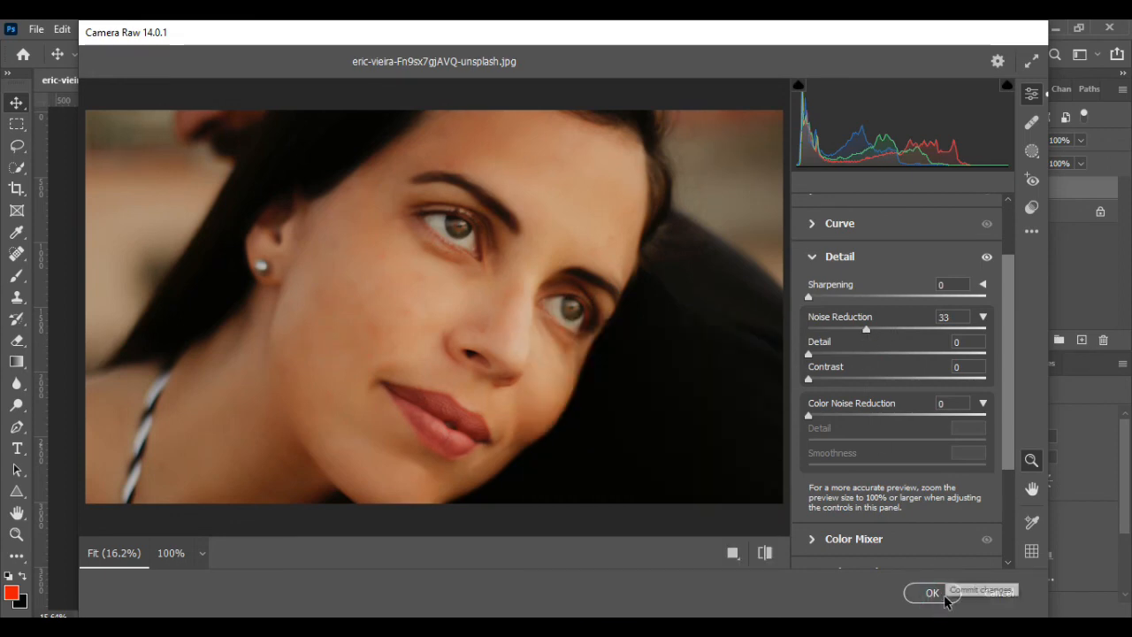
left_click(941, 595)
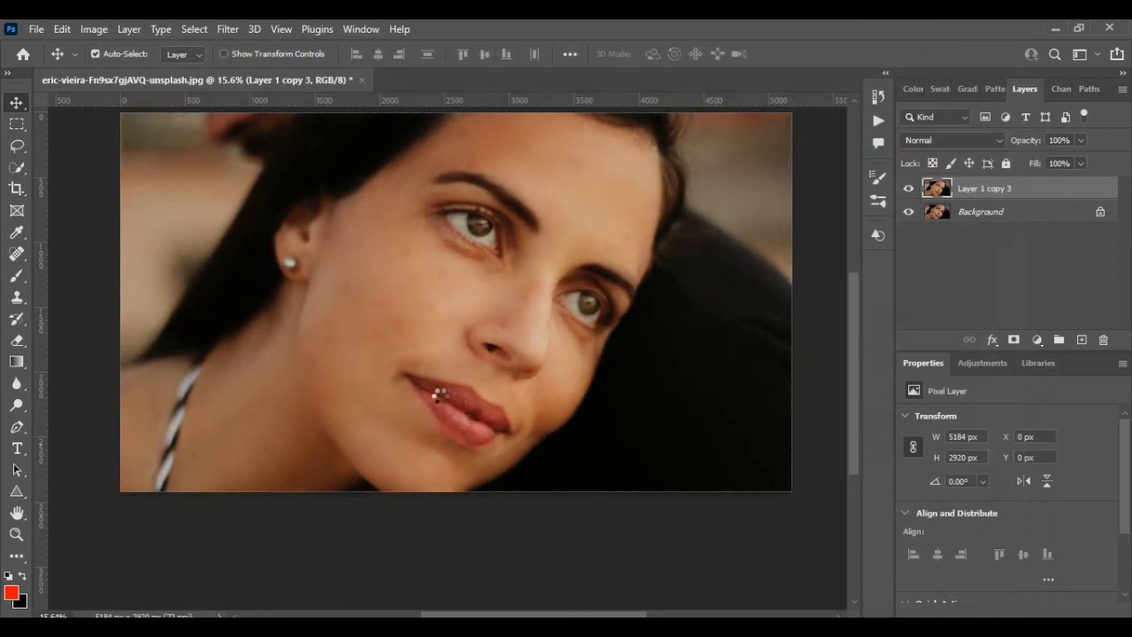
Toggle the visibility of Layer 1 copy 3 to compare the smoothed skin with the original, leaving the layer shown.
scroll(449, 408, "up", 2)
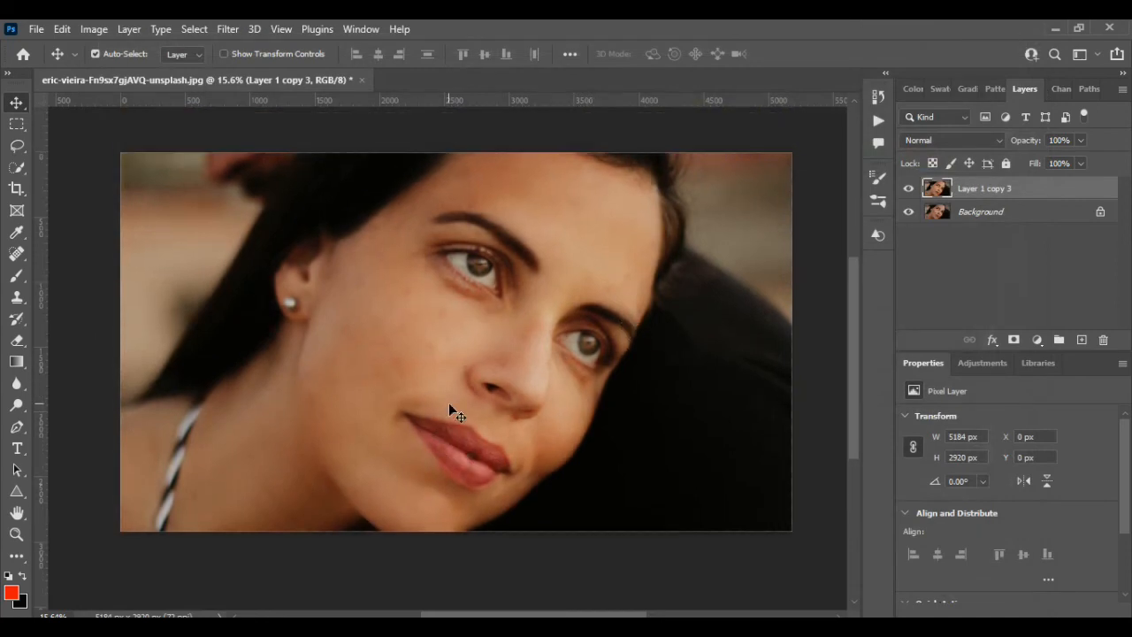
left_click(910, 189)
left_click(909, 189)
left_click(909, 189)
left_click(910, 188)
Remove the reddish spots on the near cheek beside the nose and above the mouth corner with the content-aware Spot Healing Brush.
left_click(19, 252)
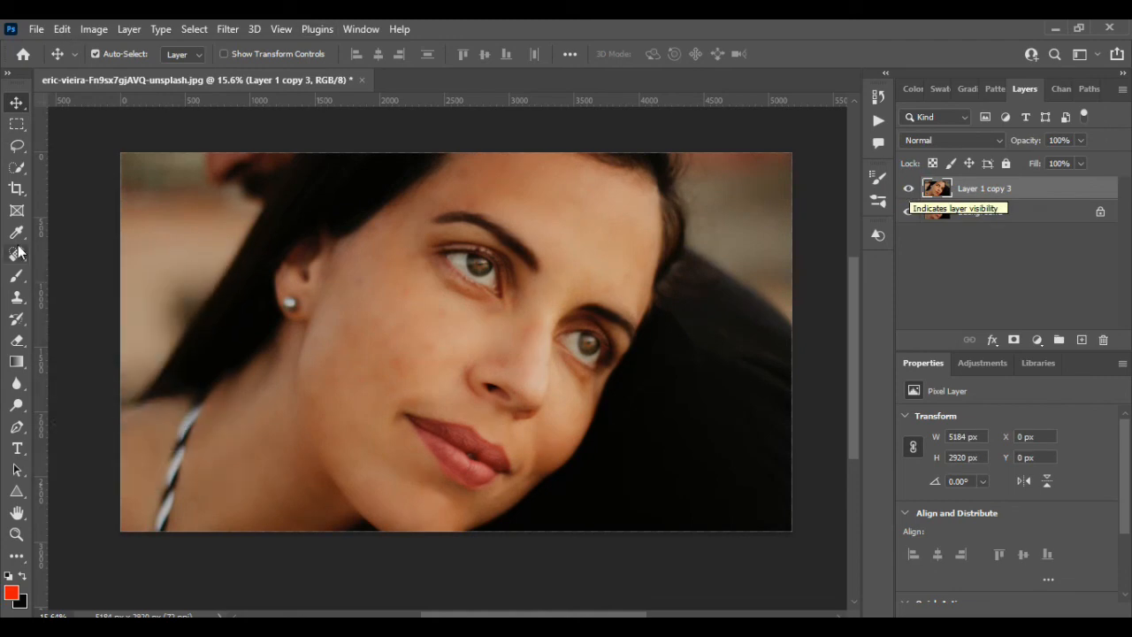
scroll(397, 332, "up", 5)
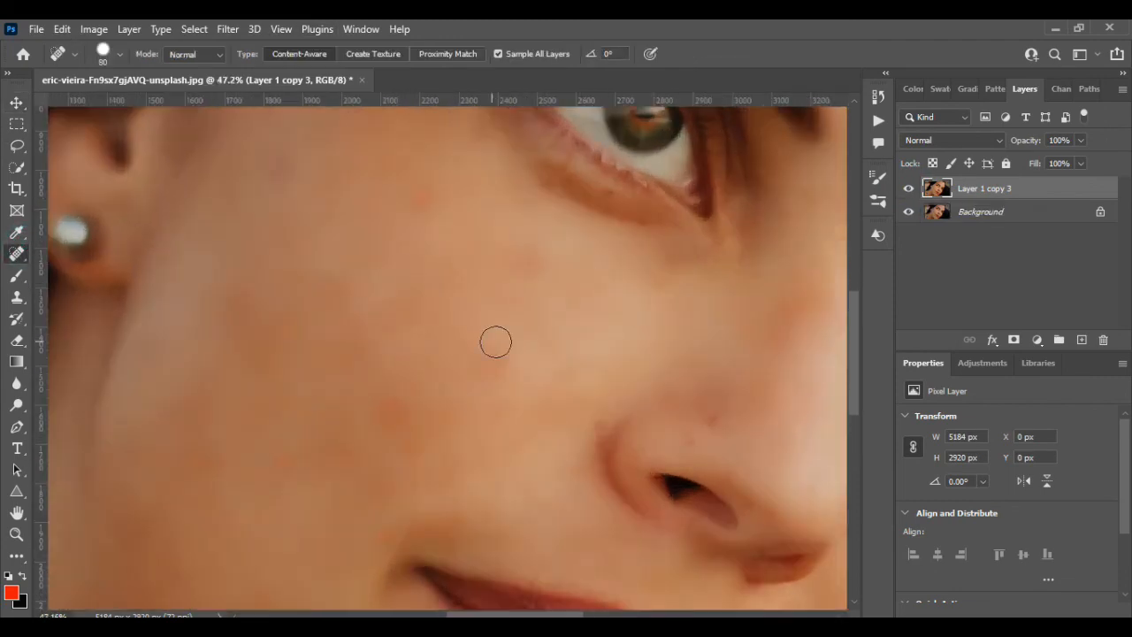
left_click(490, 363)
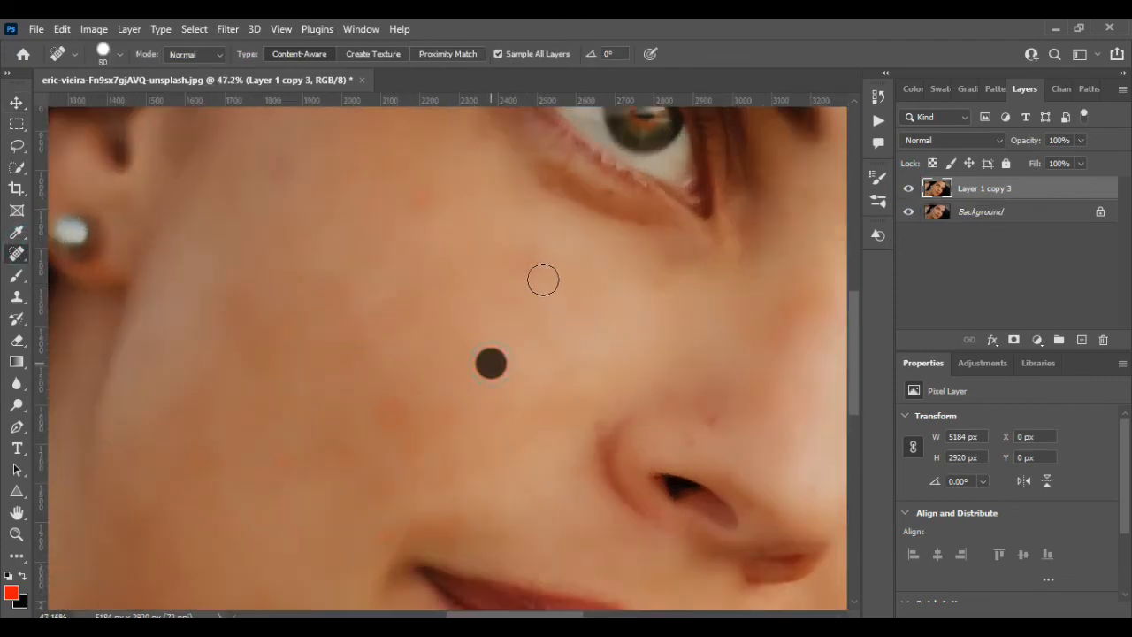
left_click_drag(399, 410, 392, 399)
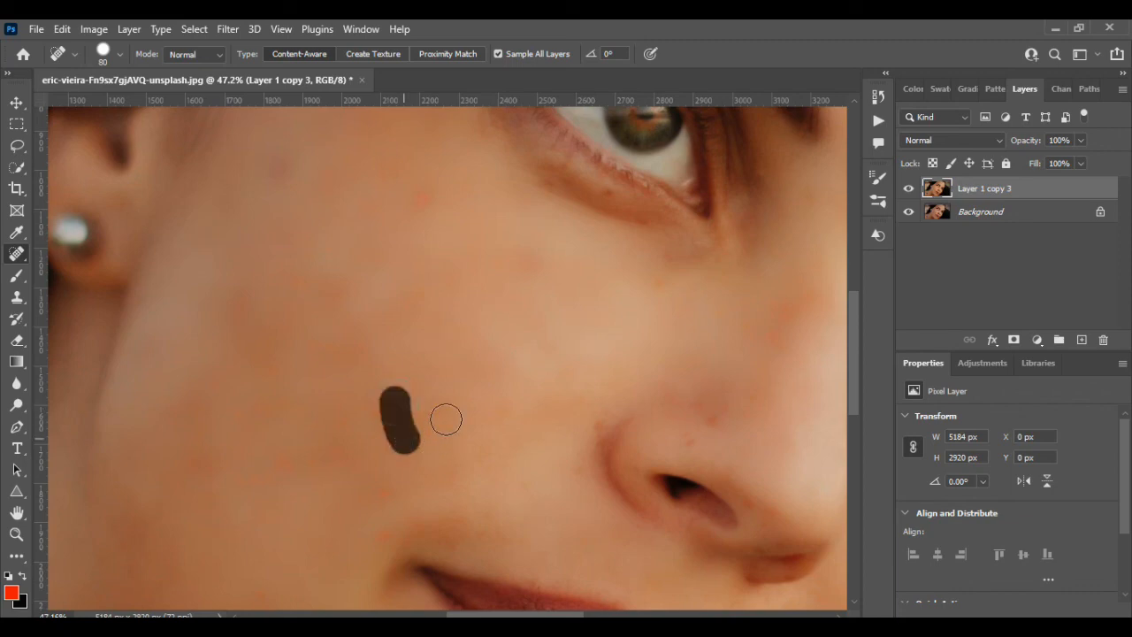
scroll(433, 387, "down", 4)
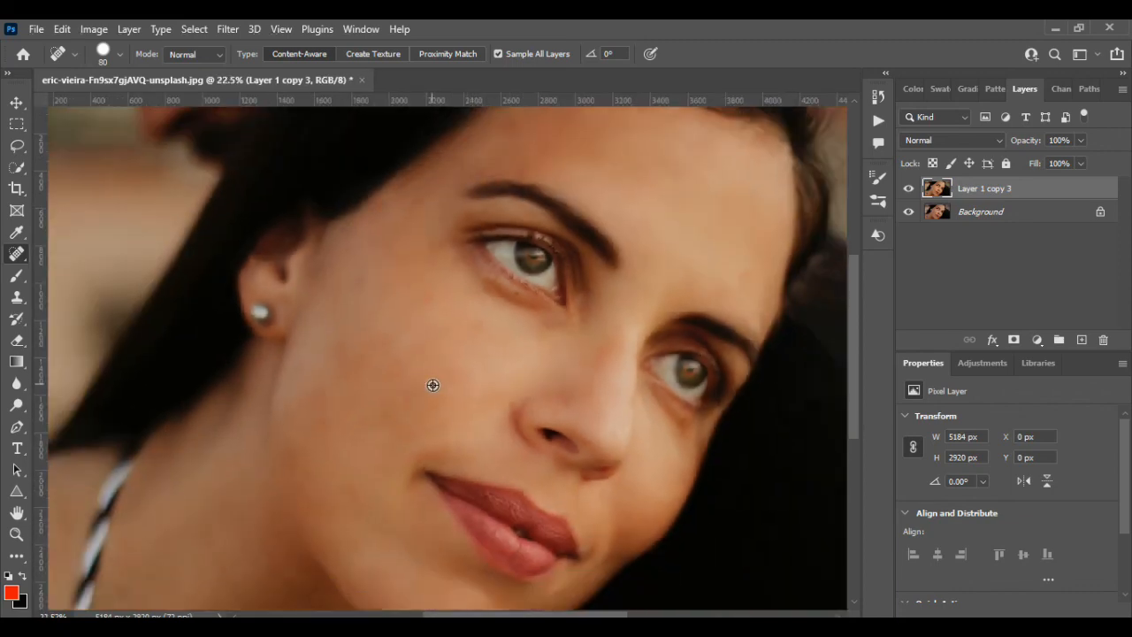
scroll(433, 384, "down", 1)
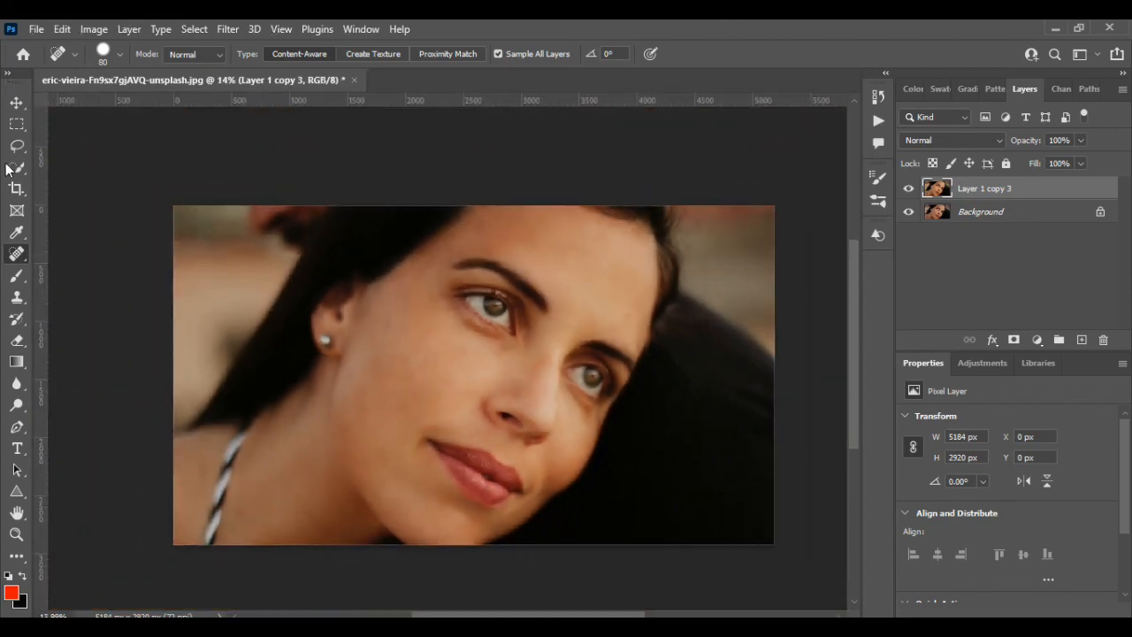
left_click(17, 102)
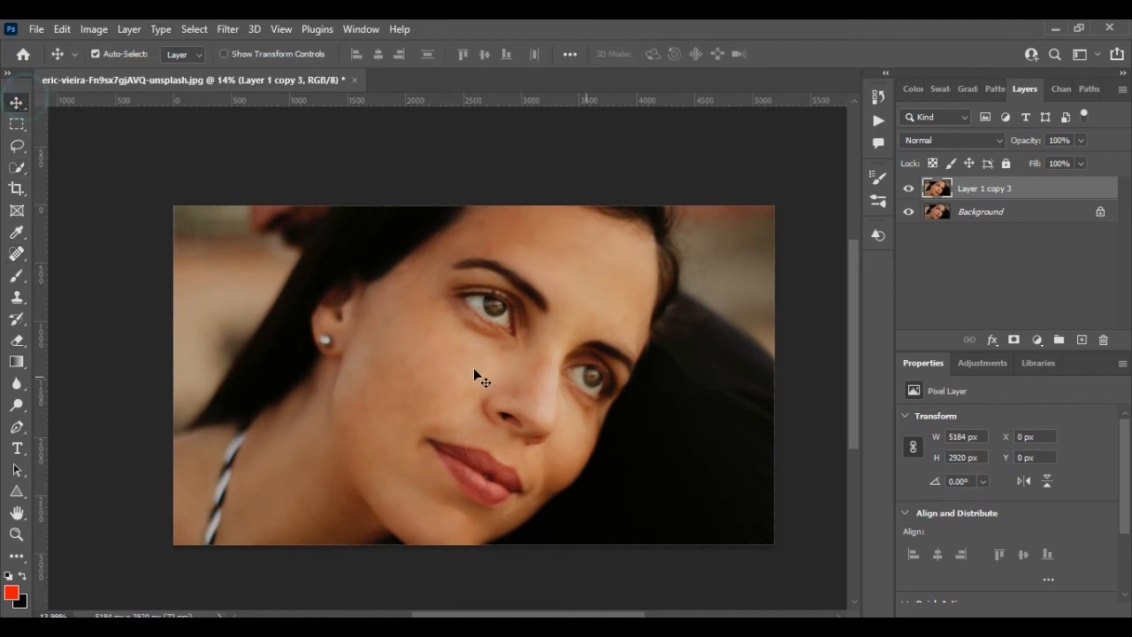
Compare the final retouch with the Background by hiding and showing Layer 1 copy 3 again.
left_click(908, 188)
left_click(908, 188)
left_click(908, 189)
left_click(908, 188)
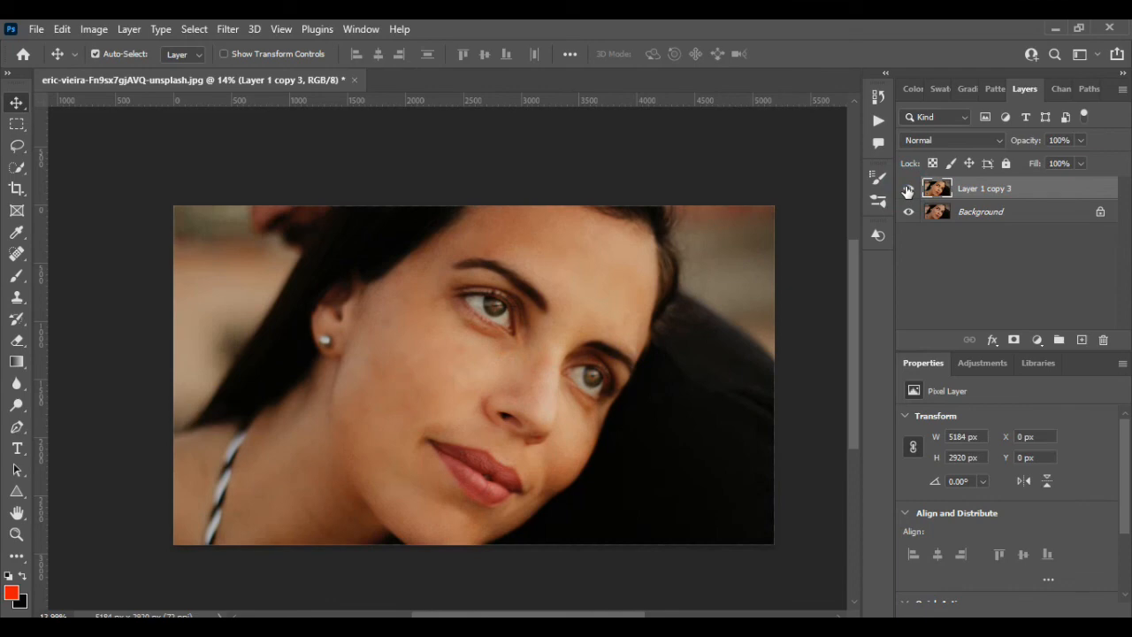